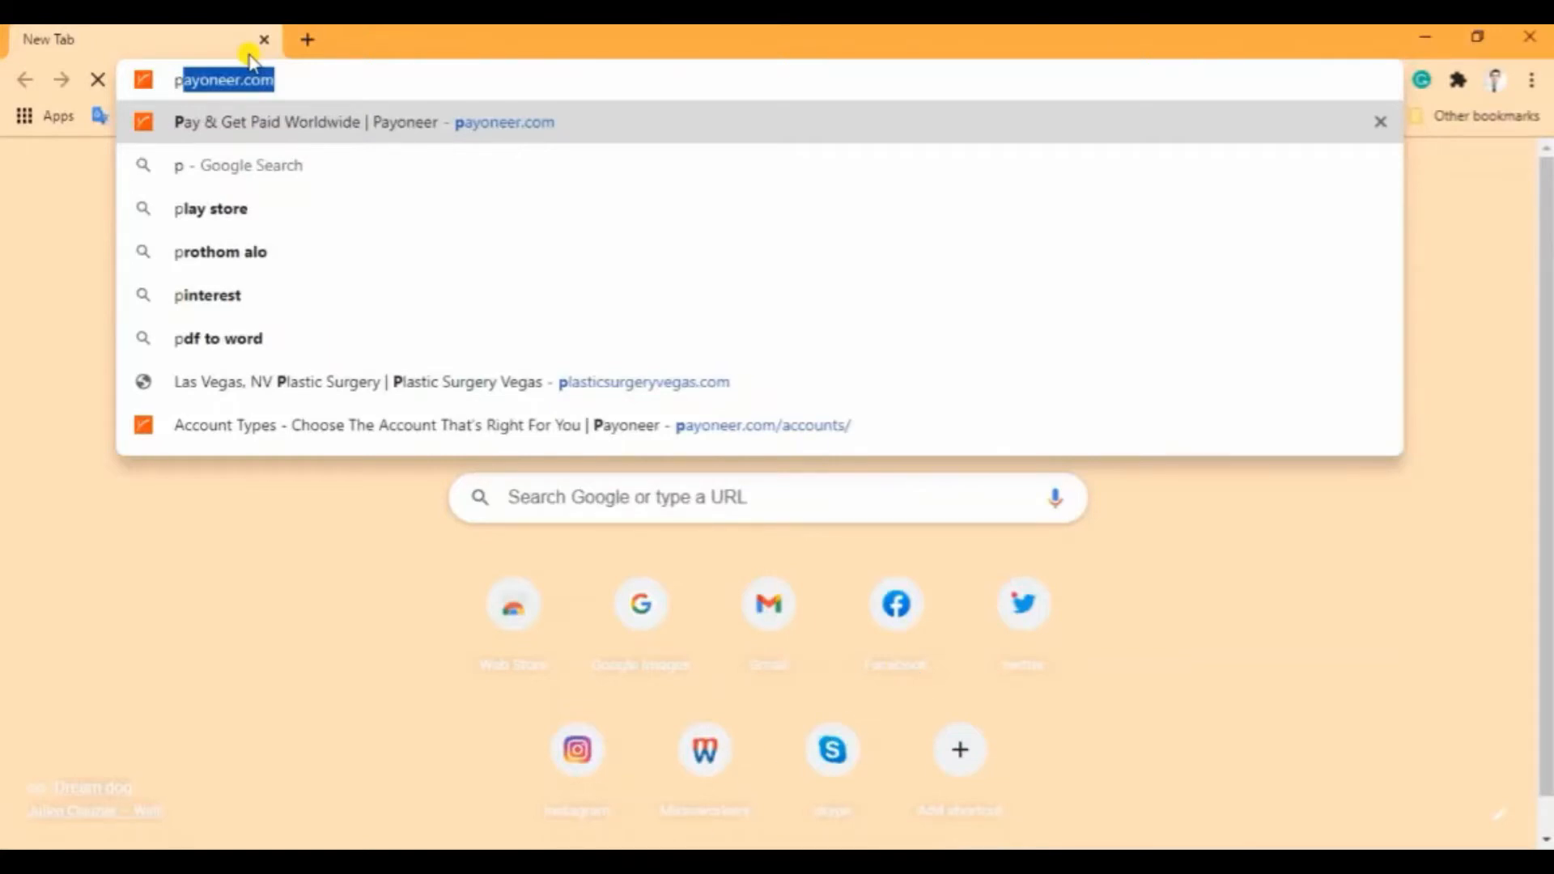
Go to payoneer.com and open its registration page from the REGISTER button.
text(a)
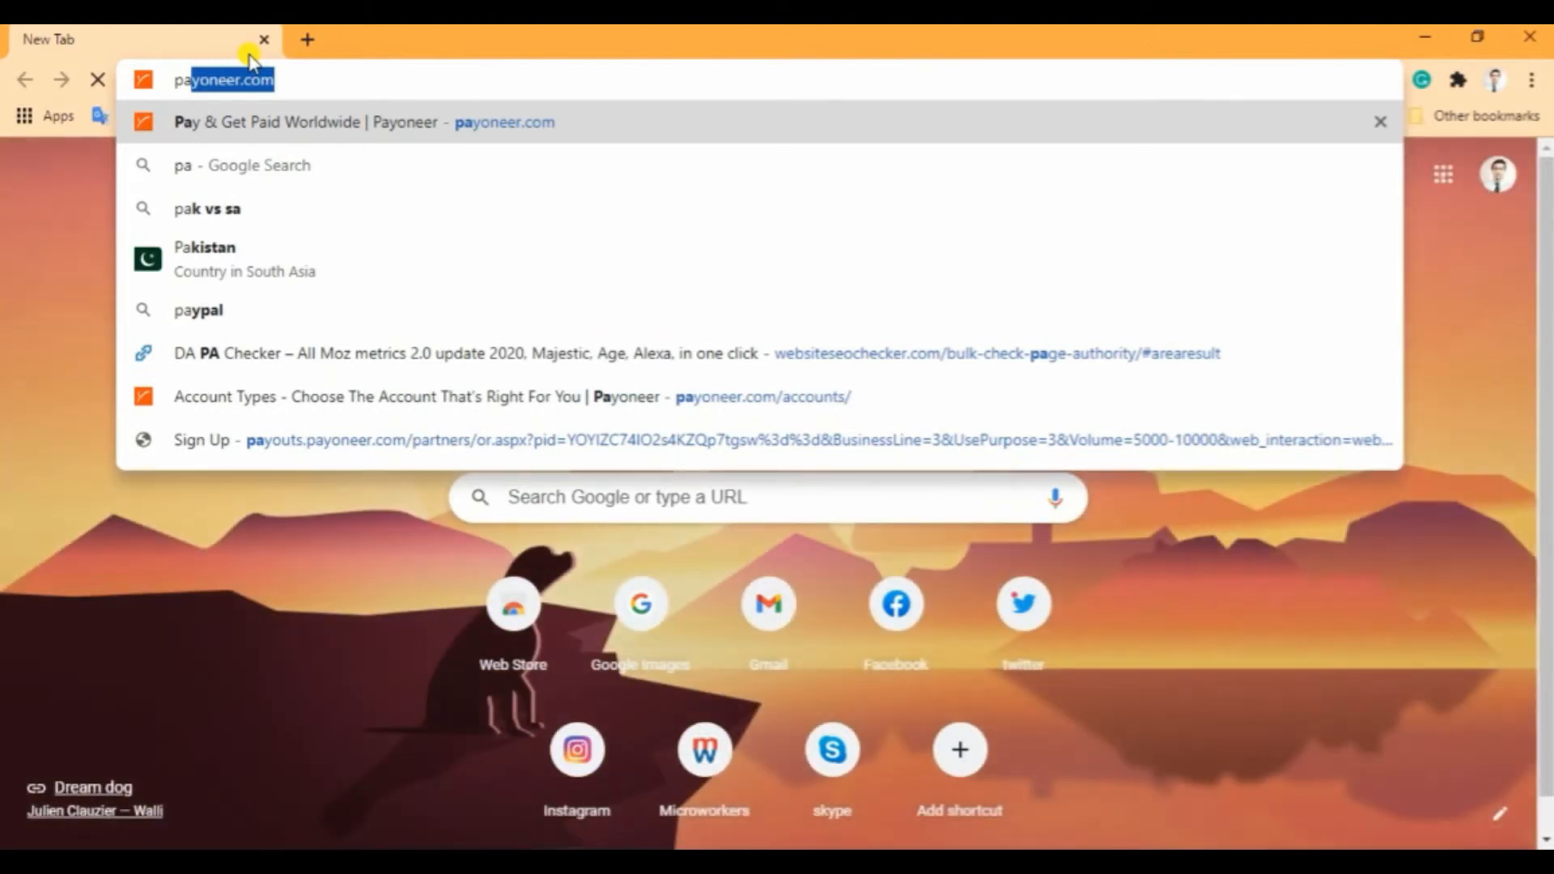
key(Return)
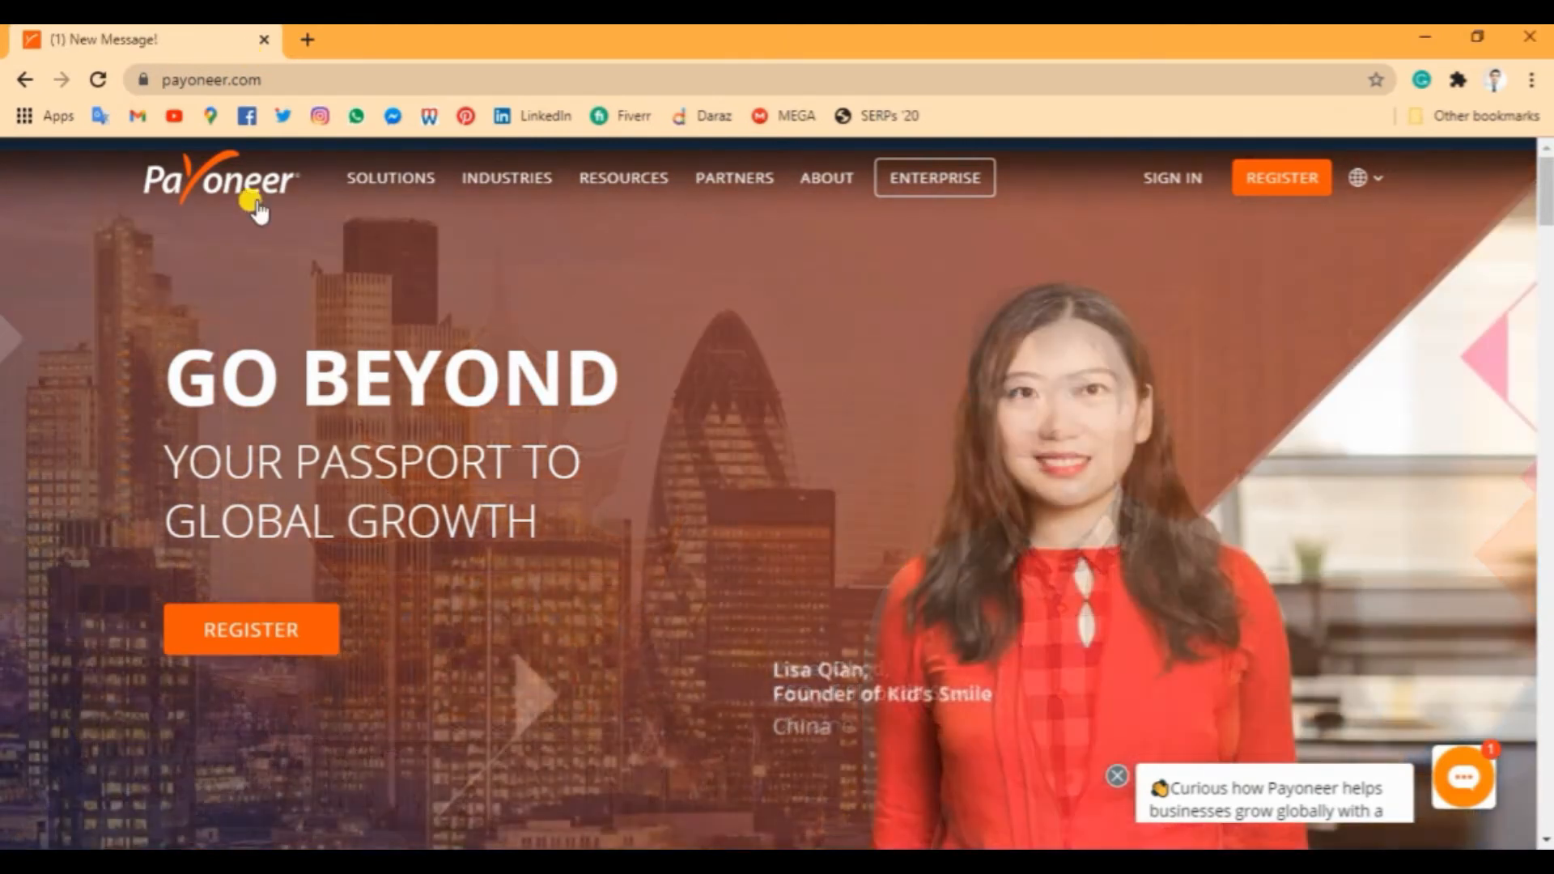
click(267, 631)
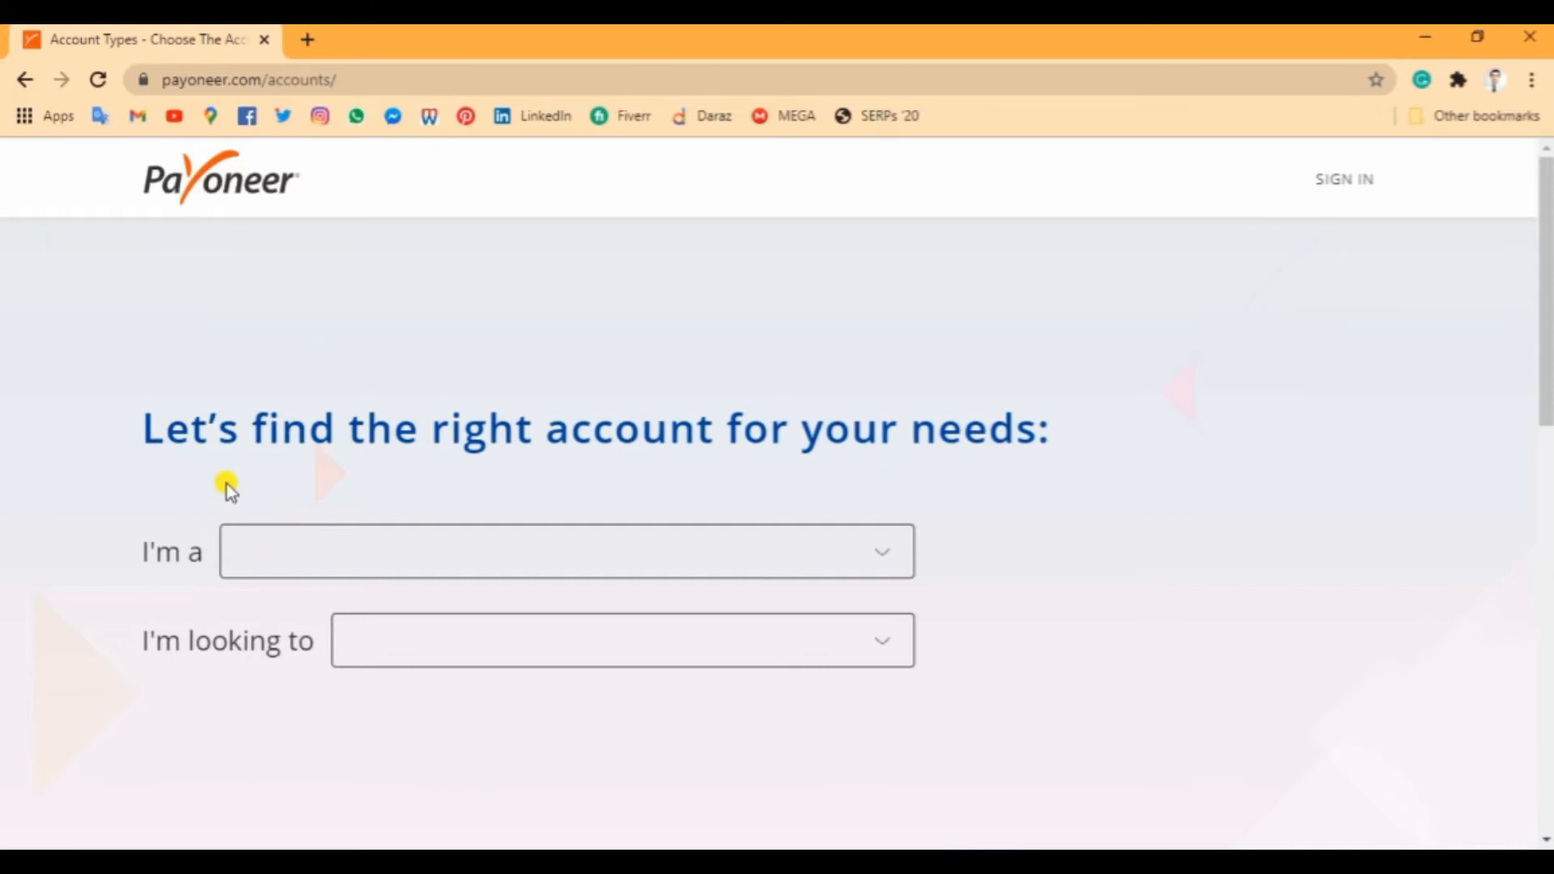
Choose Freelancer, 'Get paid by international clients' and a $5,000–$10,000 payment volume.
click(892, 560)
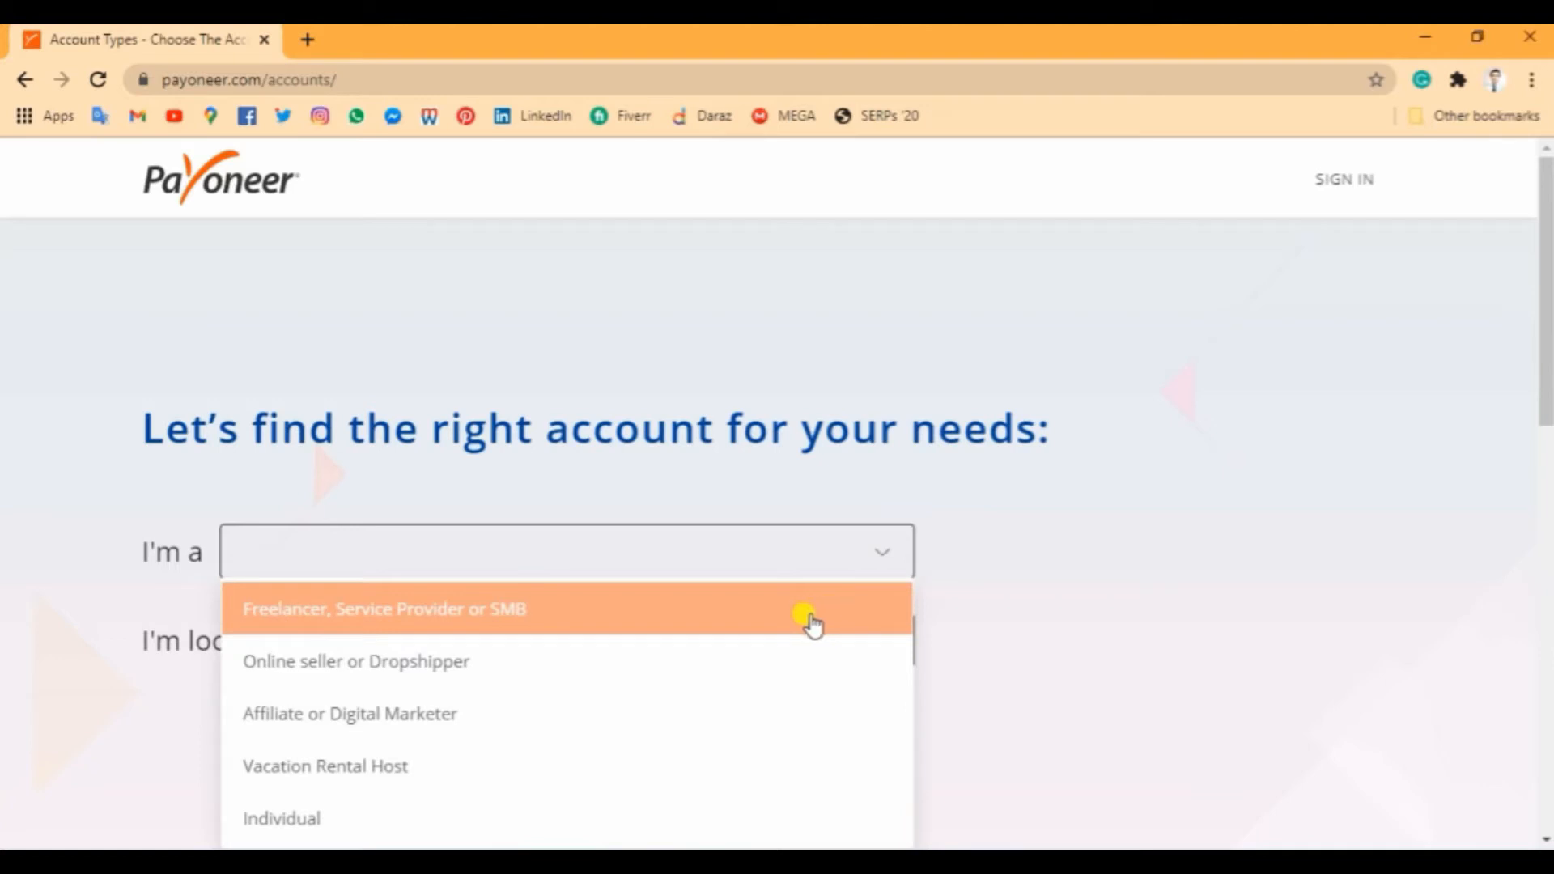
click(667, 619)
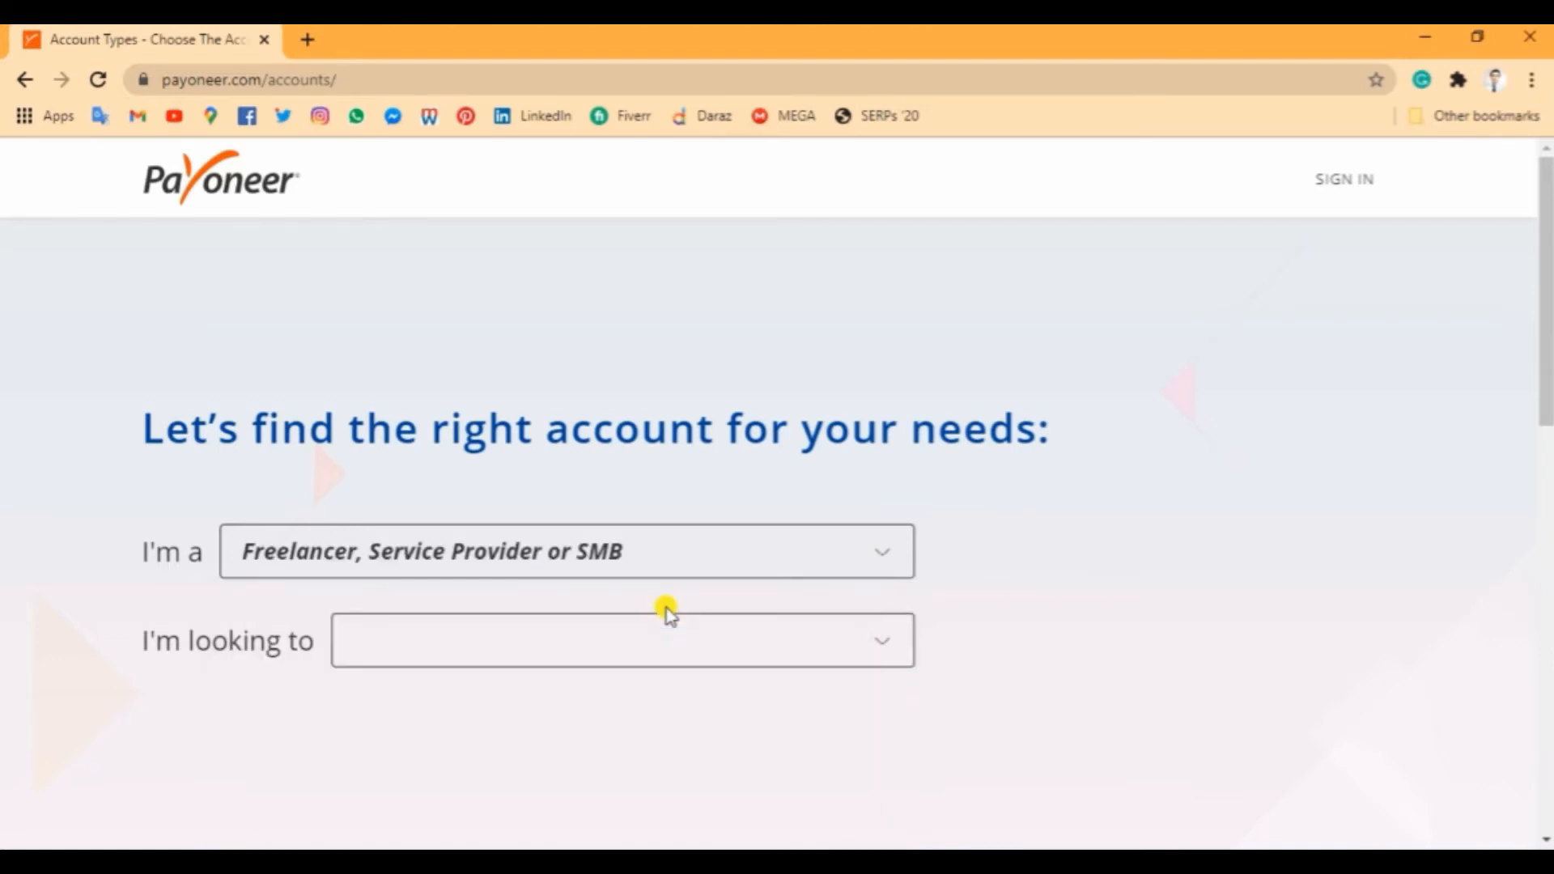
click(897, 654)
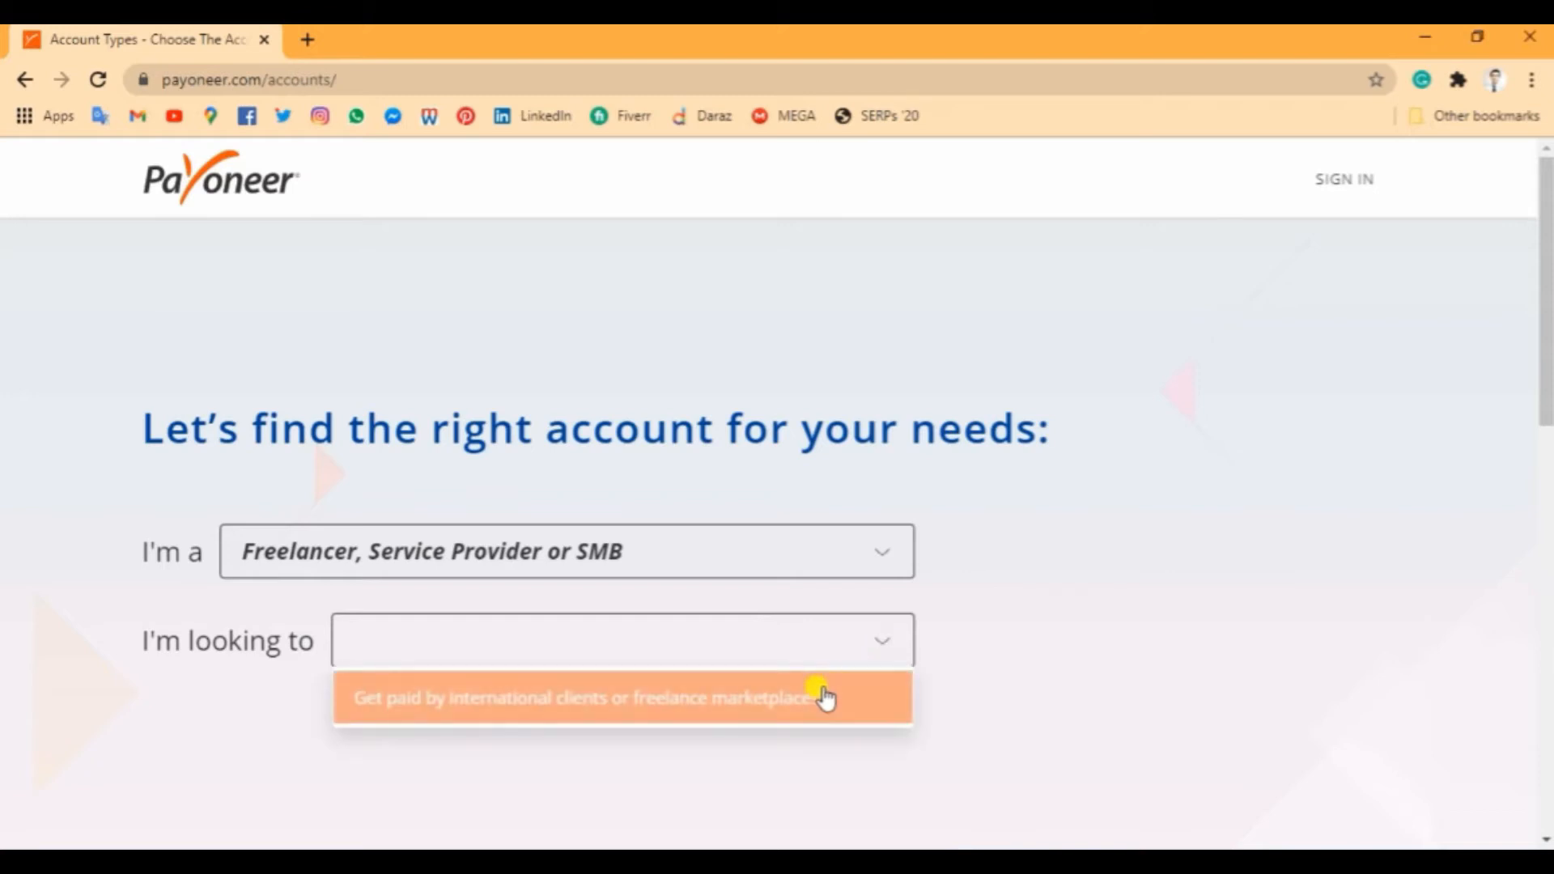
click(888, 635)
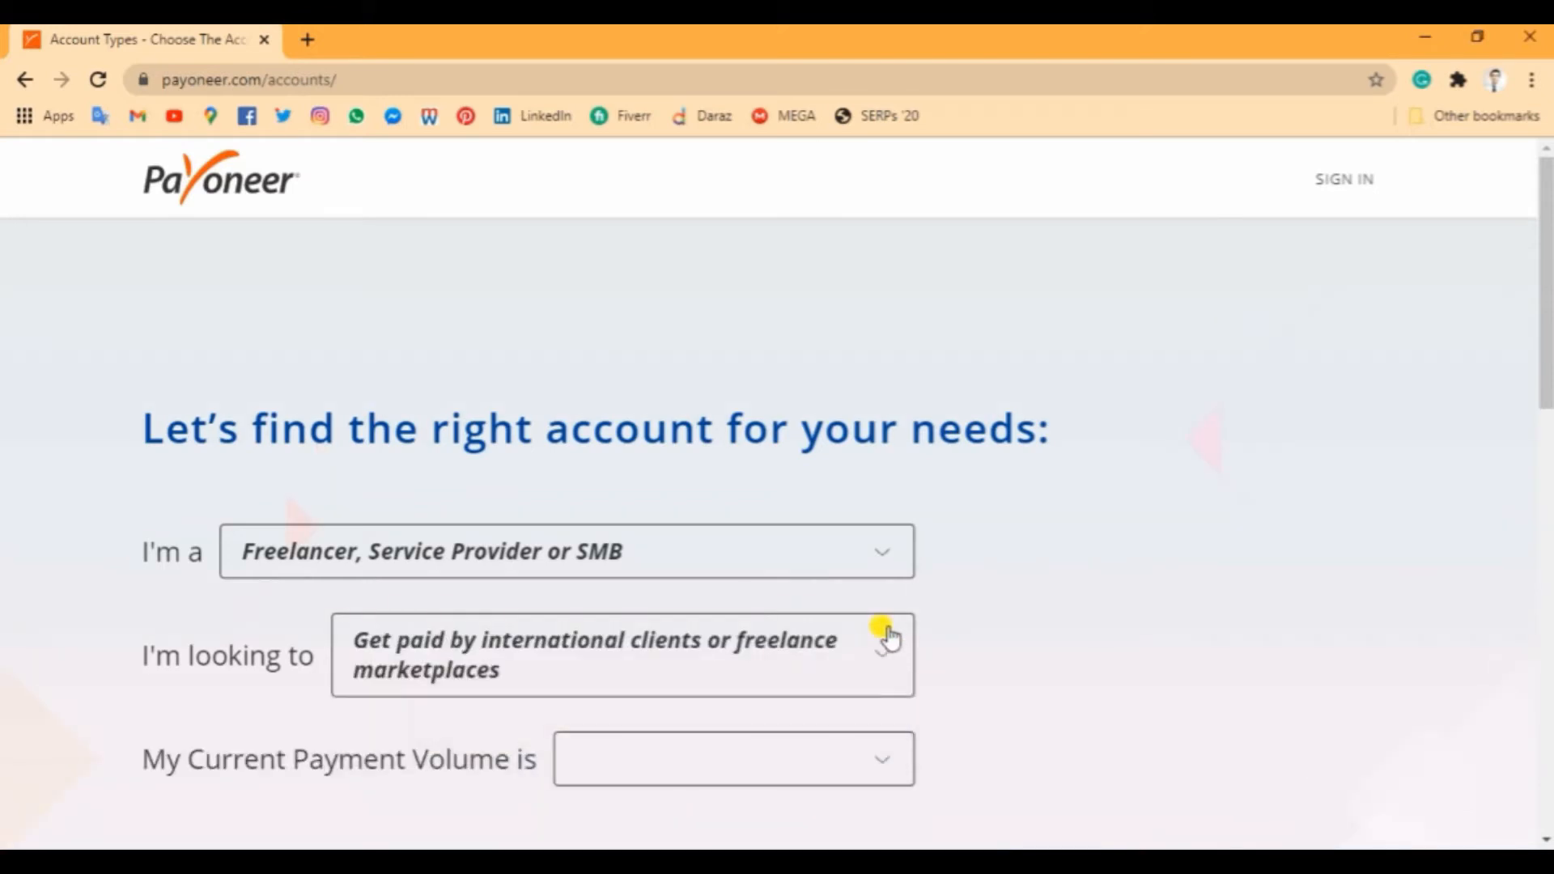
scroll(888, 635, down, 2)
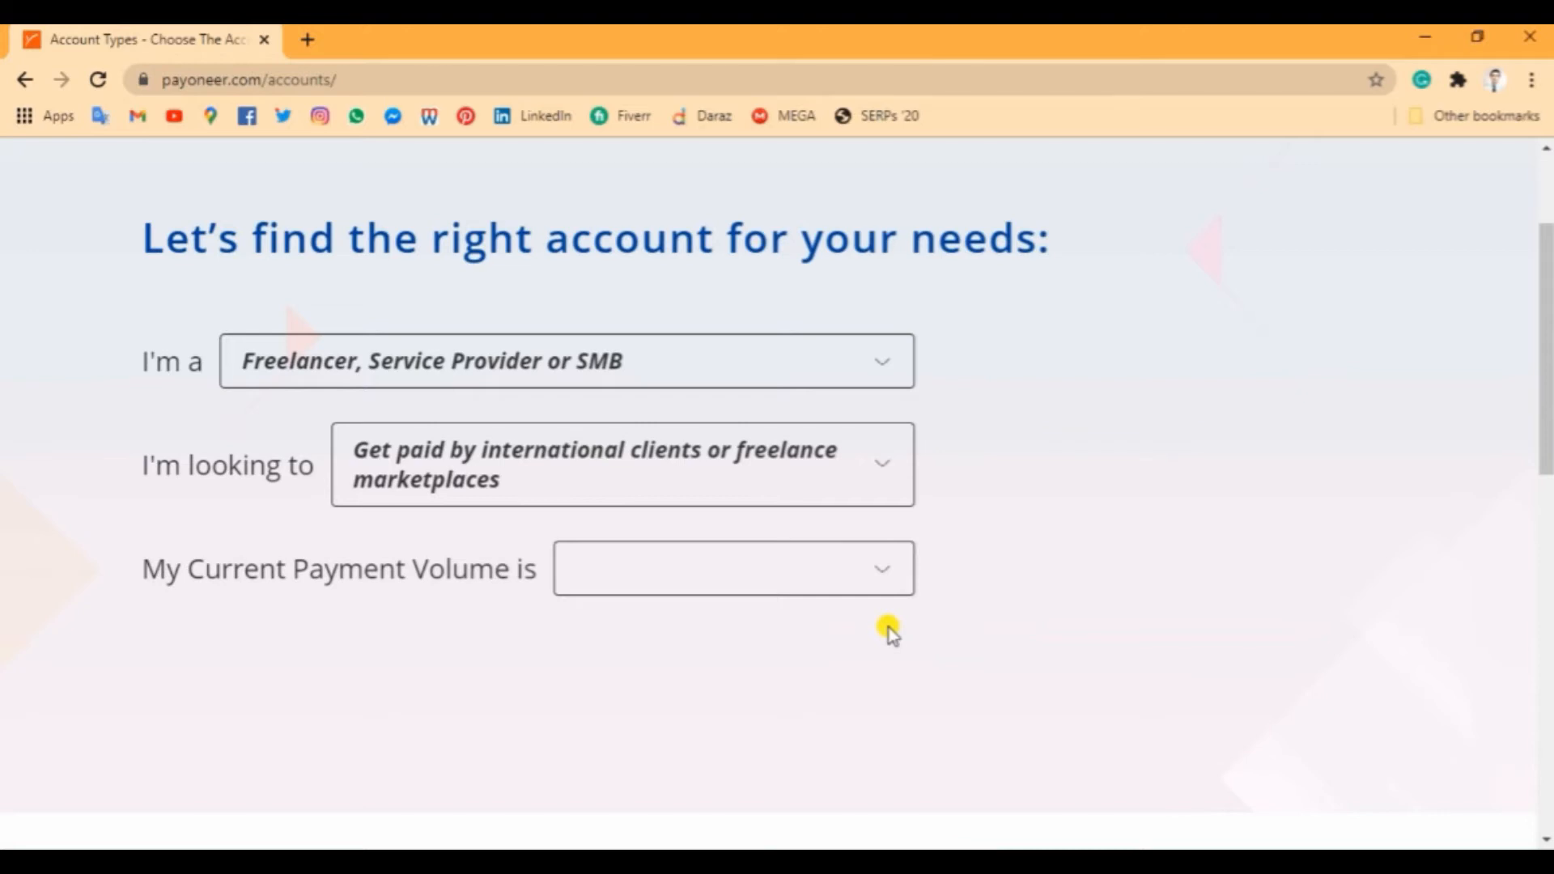
click(894, 581)
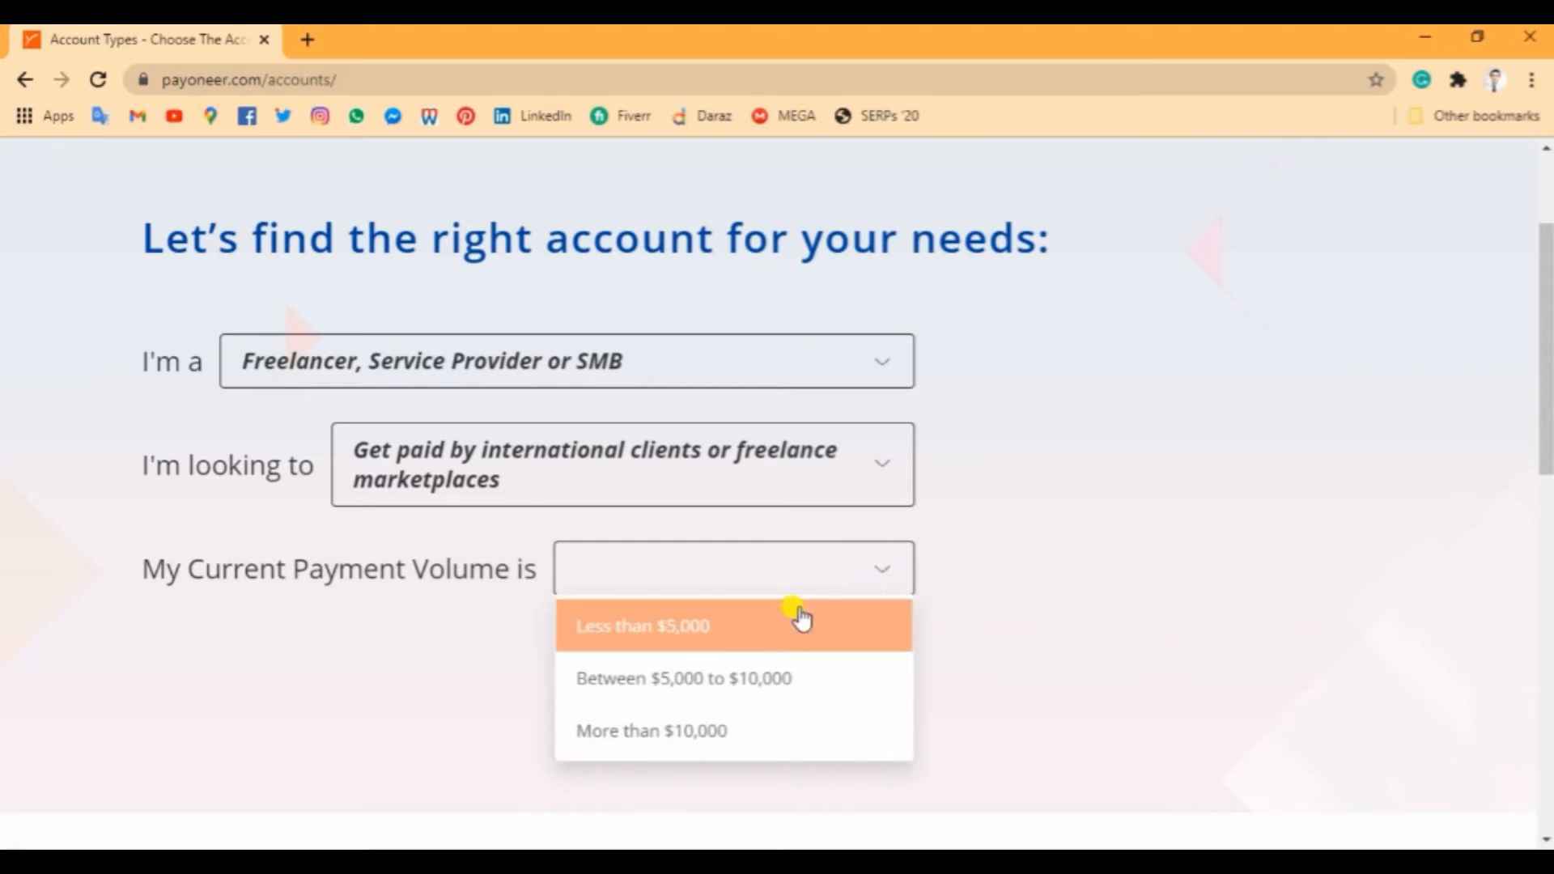
click(799, 688)
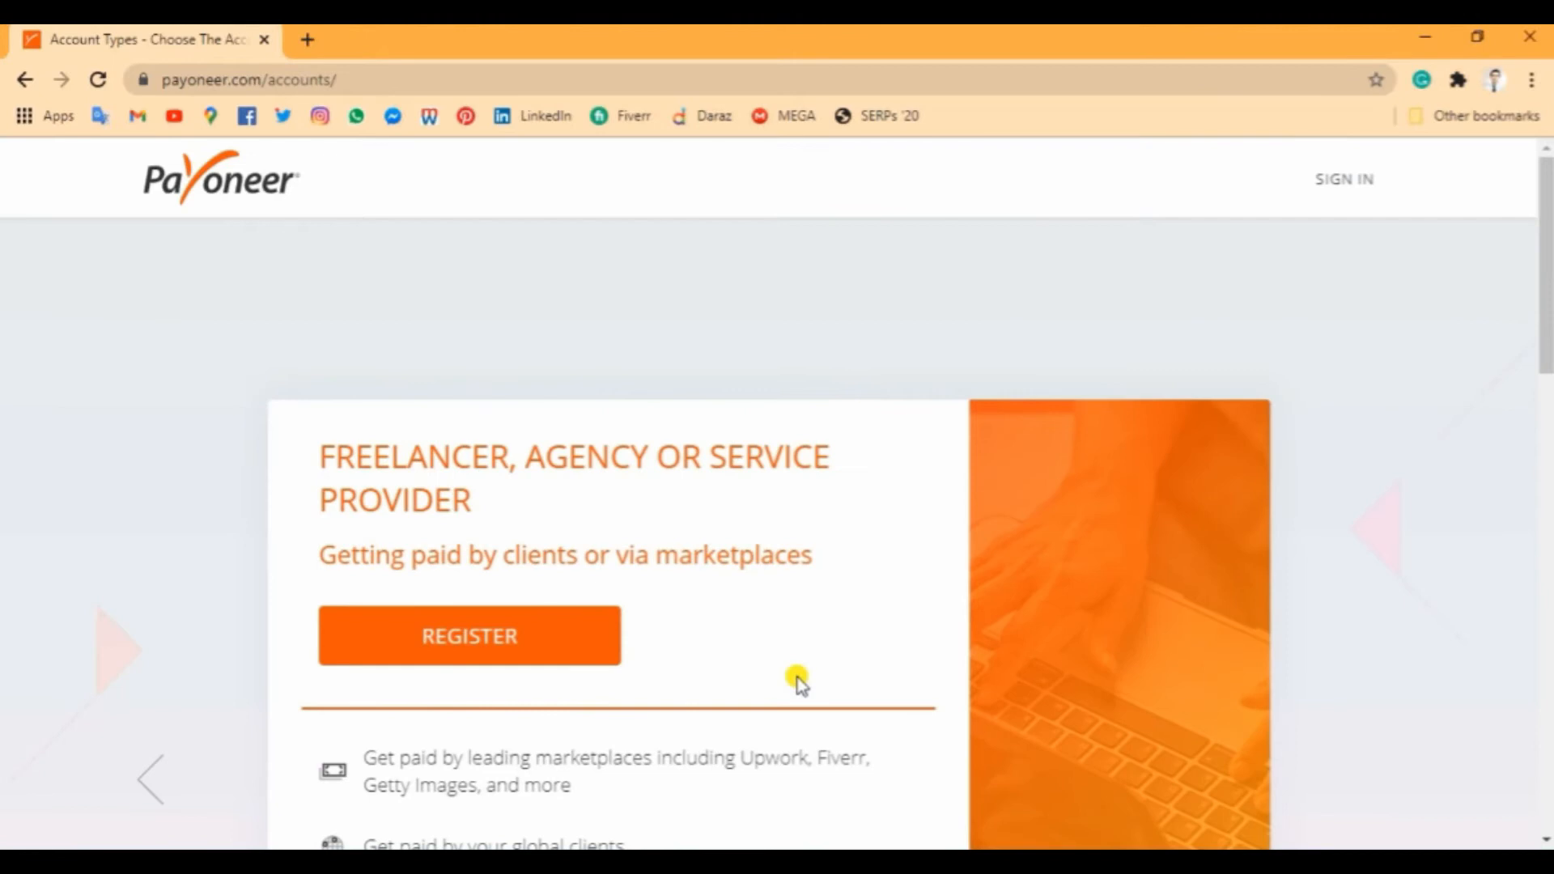
scroll(770, 595, down, 5)
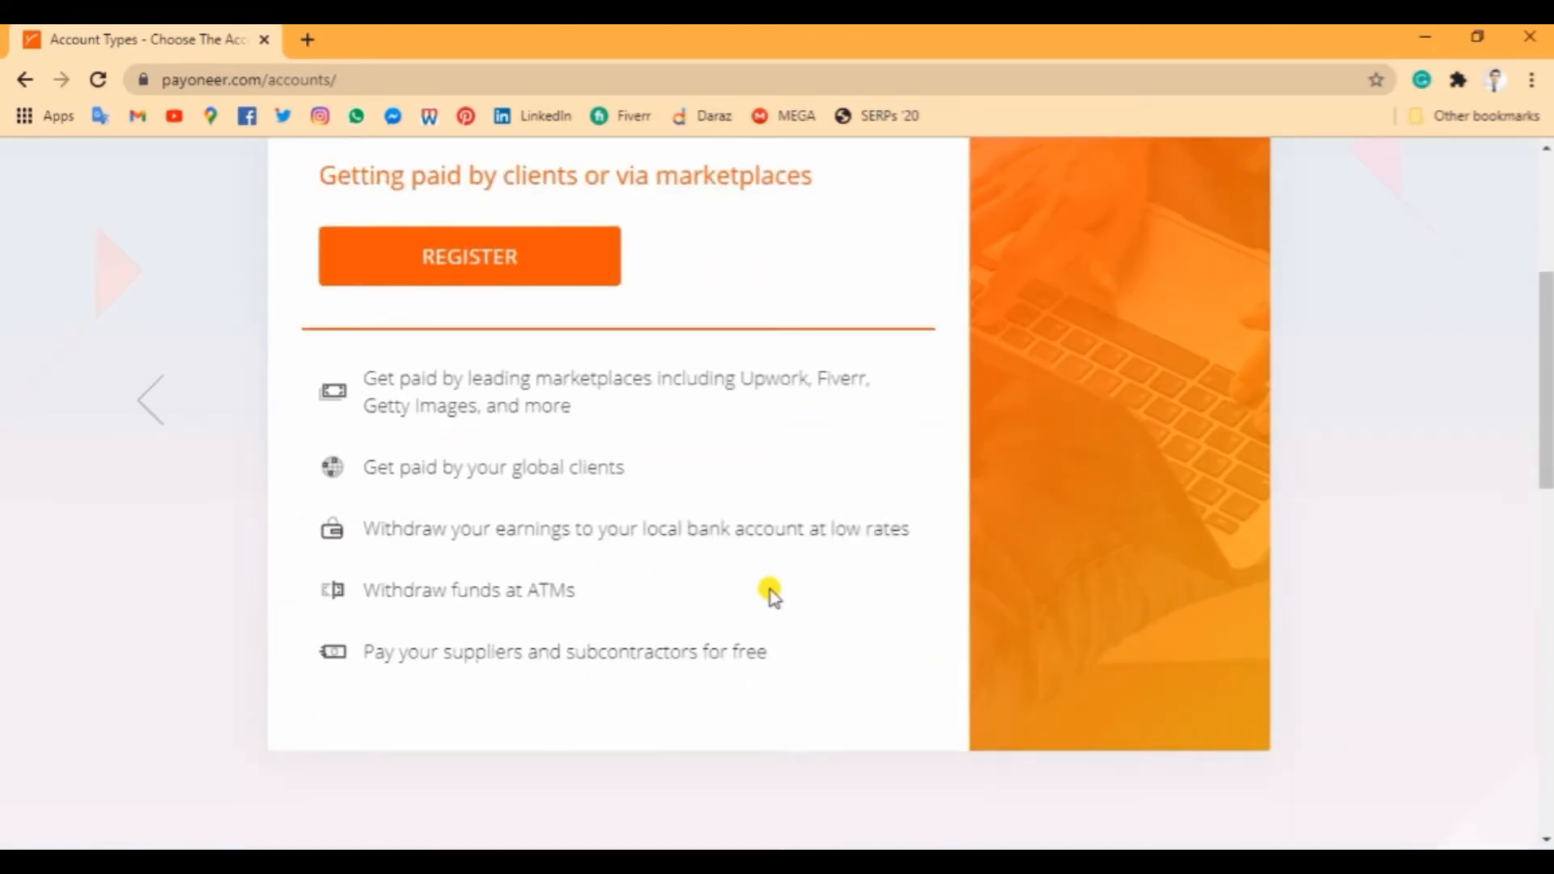
scroll(770, 595, up, 2)
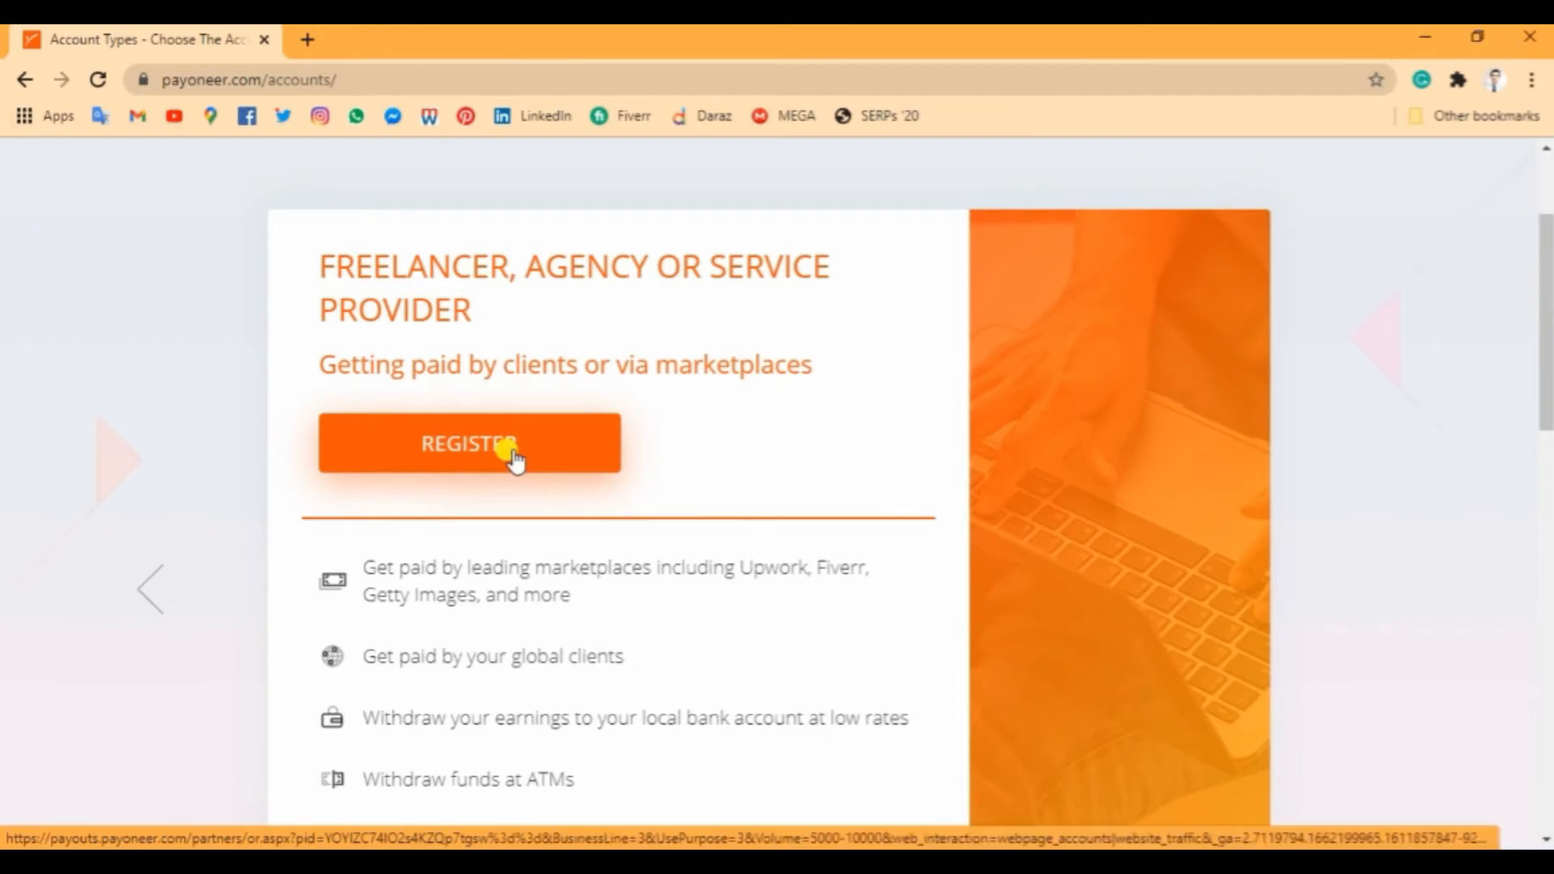
Register via the Freelancer, Agency or Service Provider card and look over the Getting Started form.
click(514, 458)
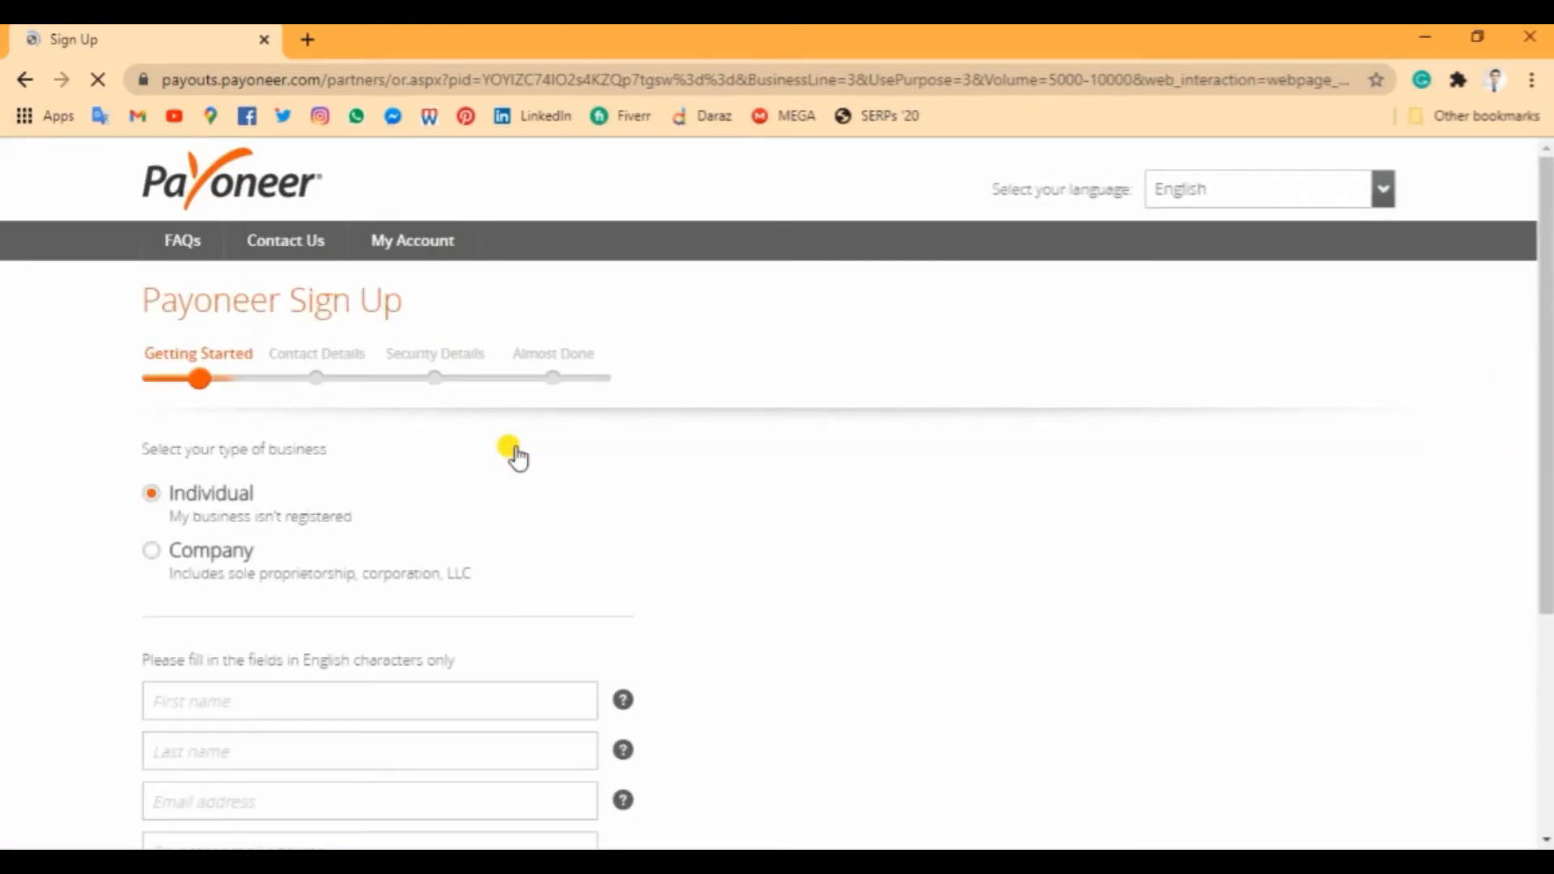
scroll(518, 458, down, 4)
scroll(518, 458, up, 4)
scroll(518, 458, down, 4)
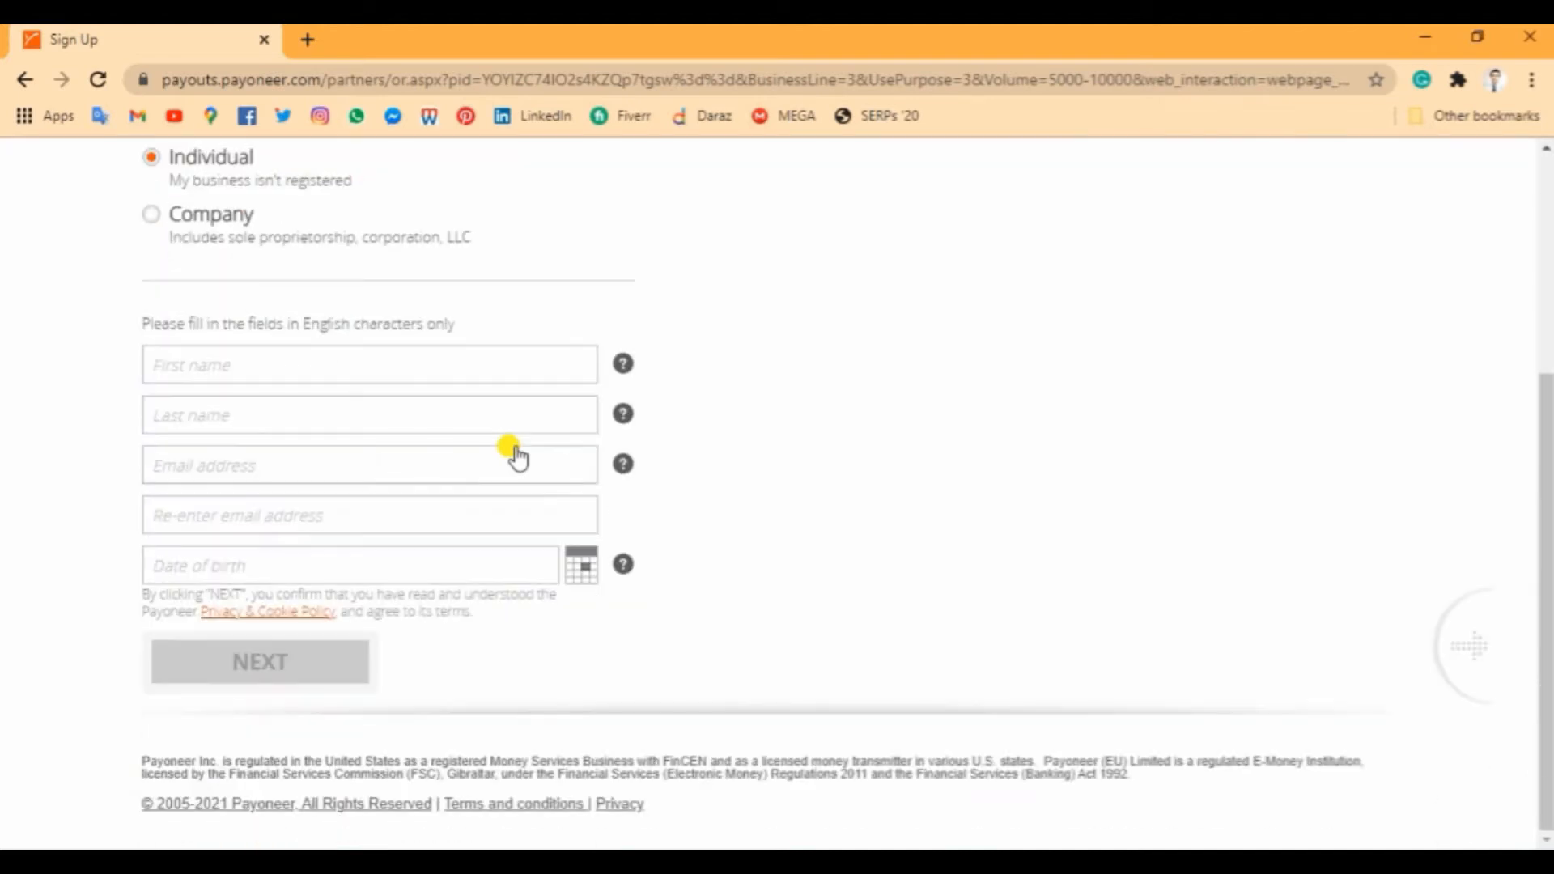
scroll(518, 458, up, 4)
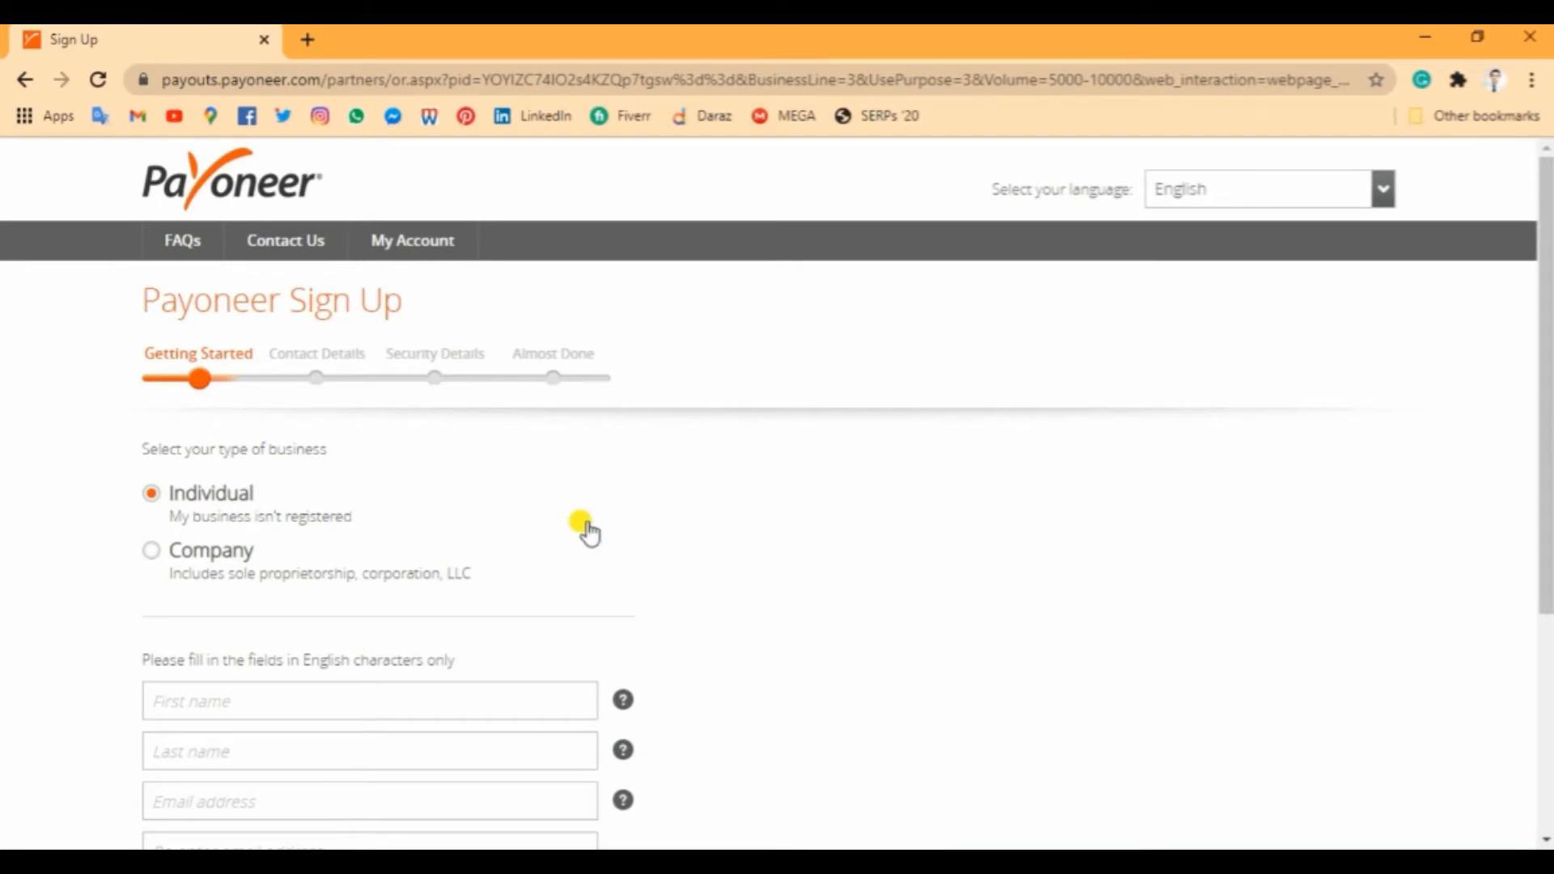
scroll(584, 526, down, 2)
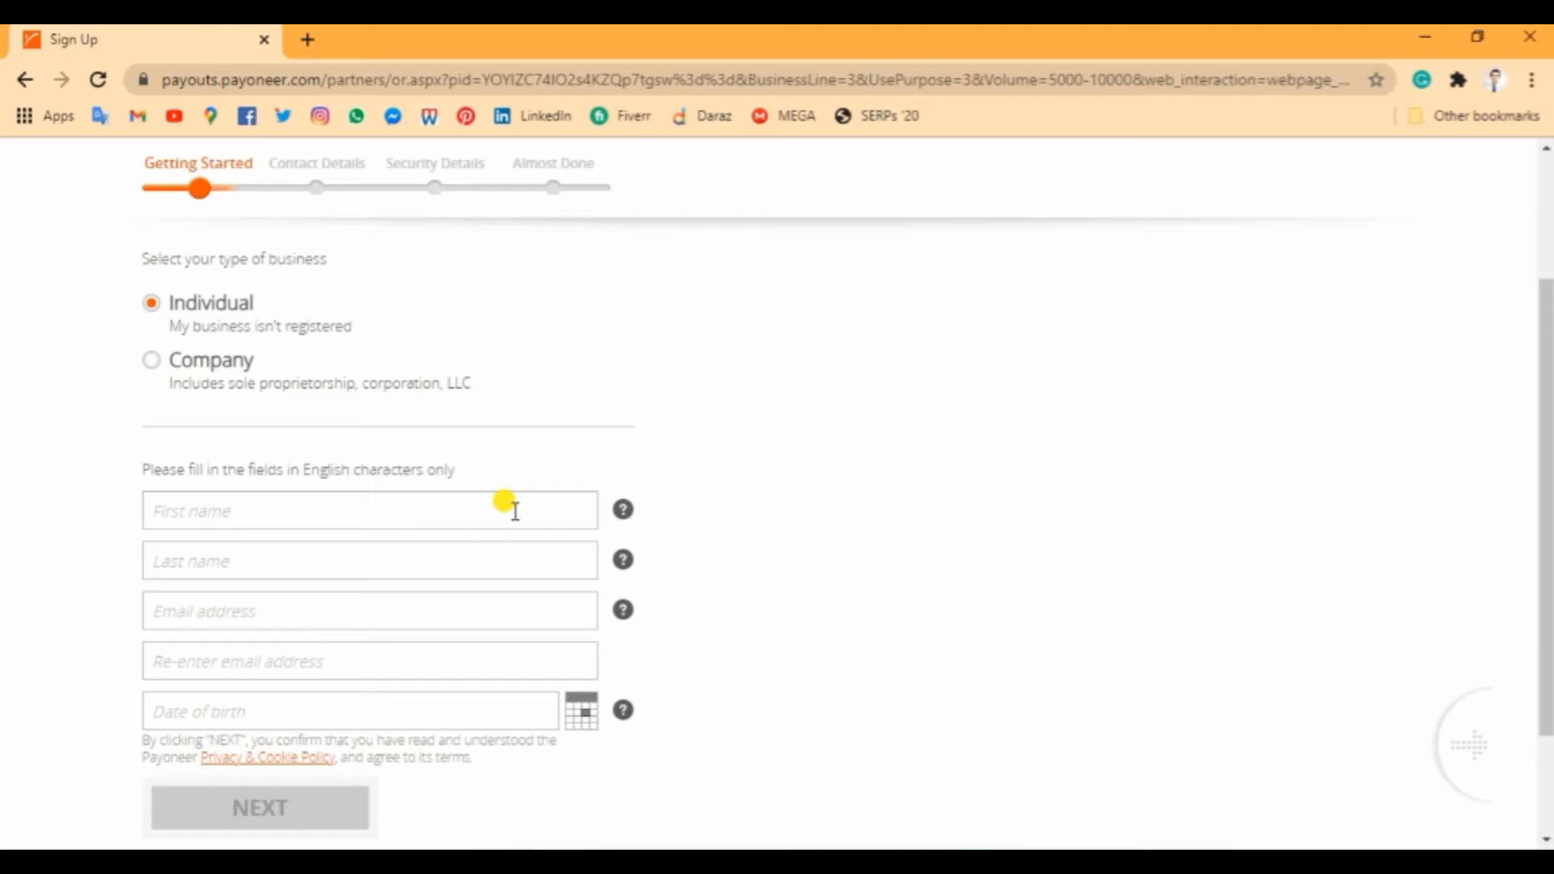
Enter the applicant's first name and last name.
click(515, 511)
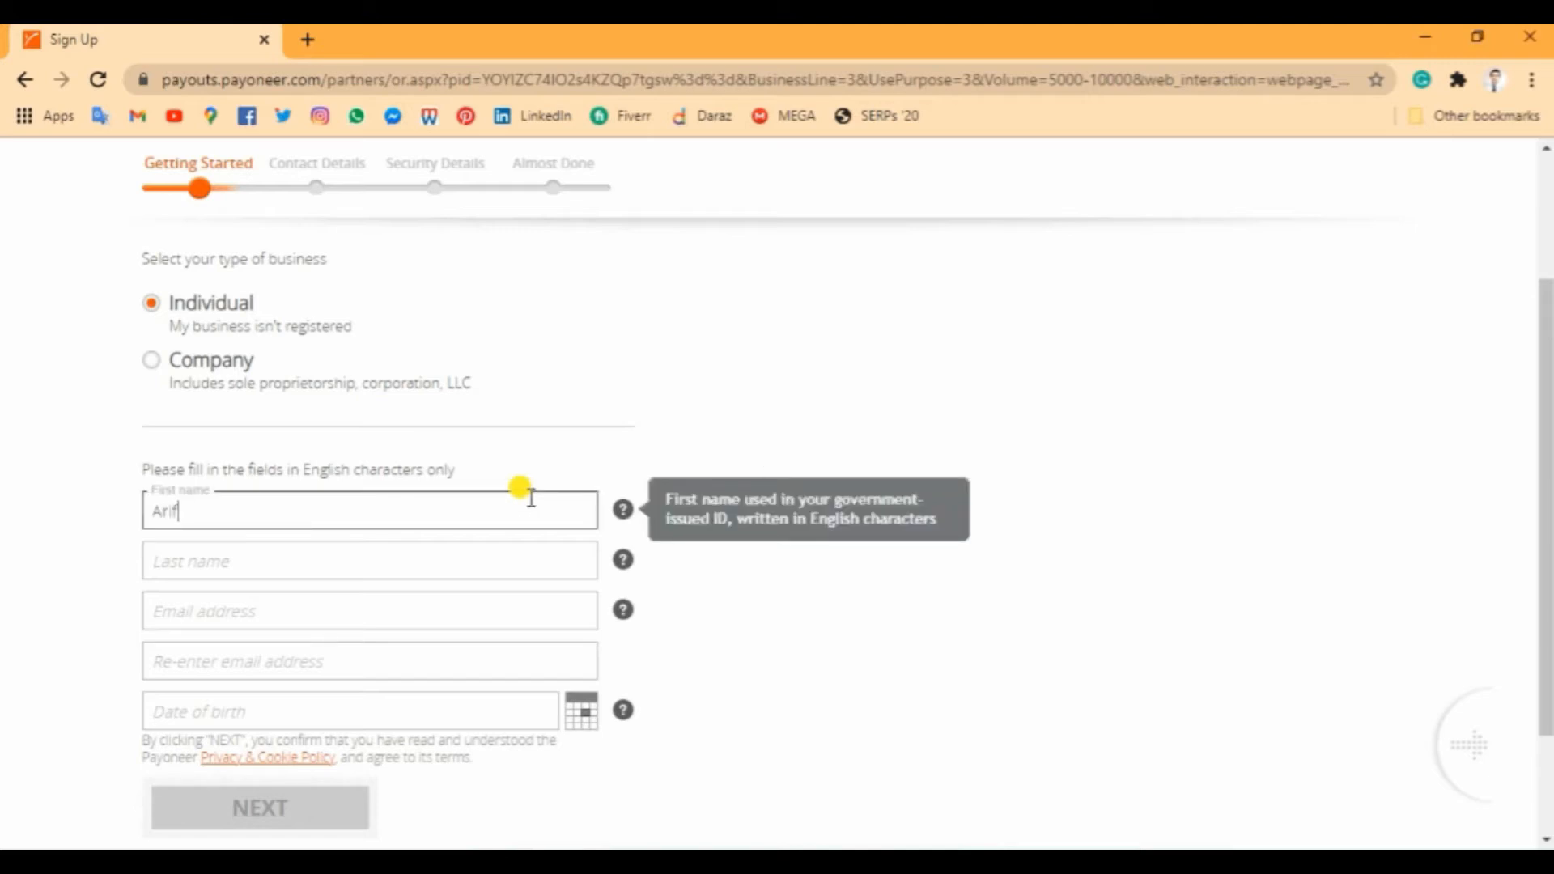
click(472, 557)
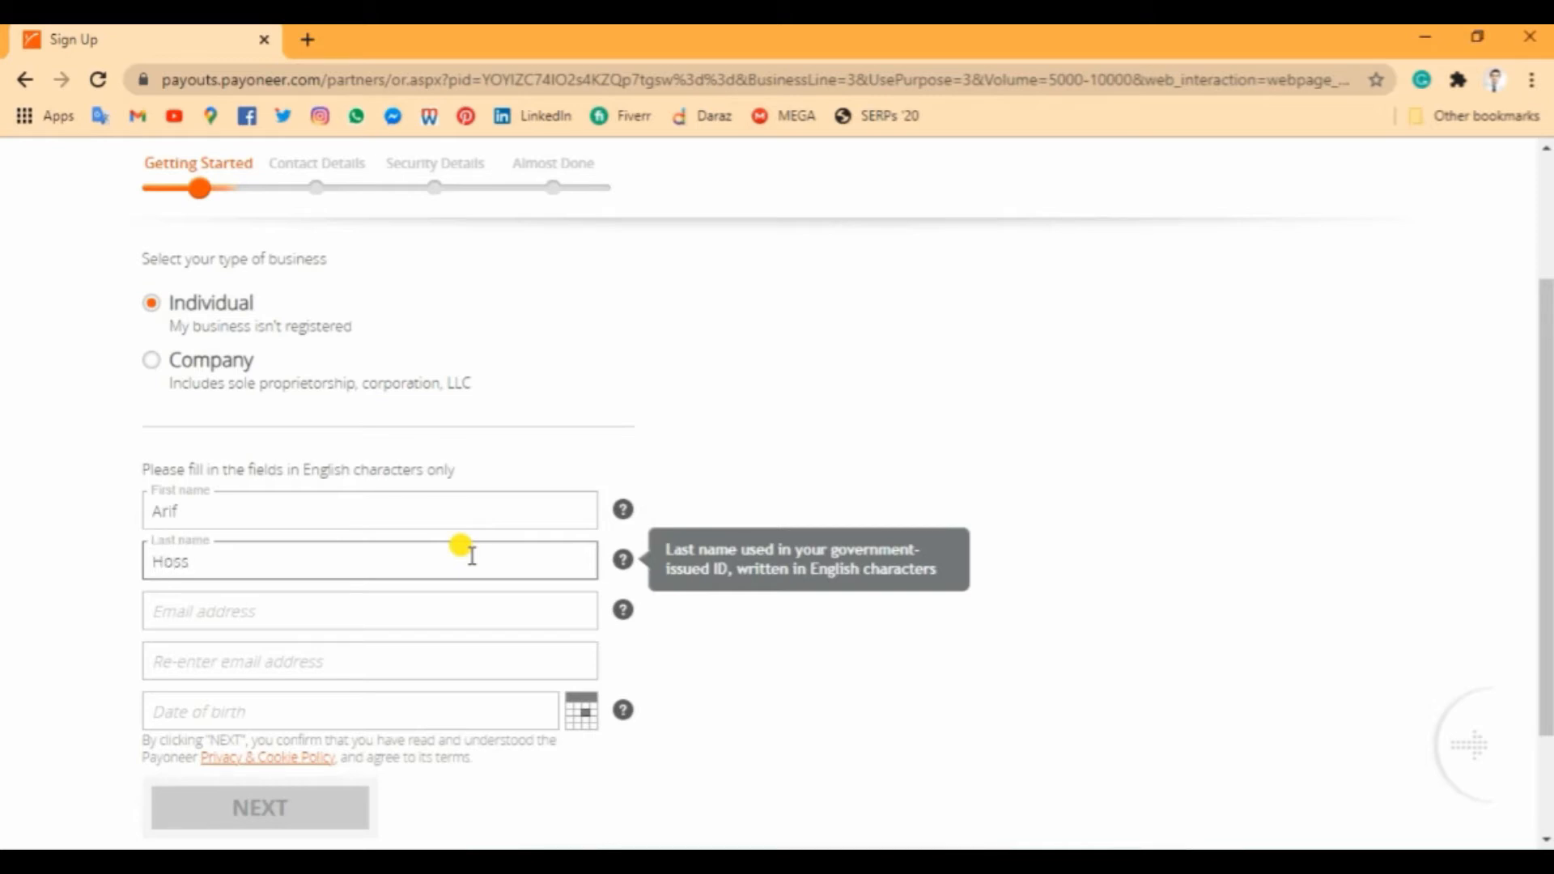
Copy the email address from Notepad and paste it into both email fields.
click(475, 609)
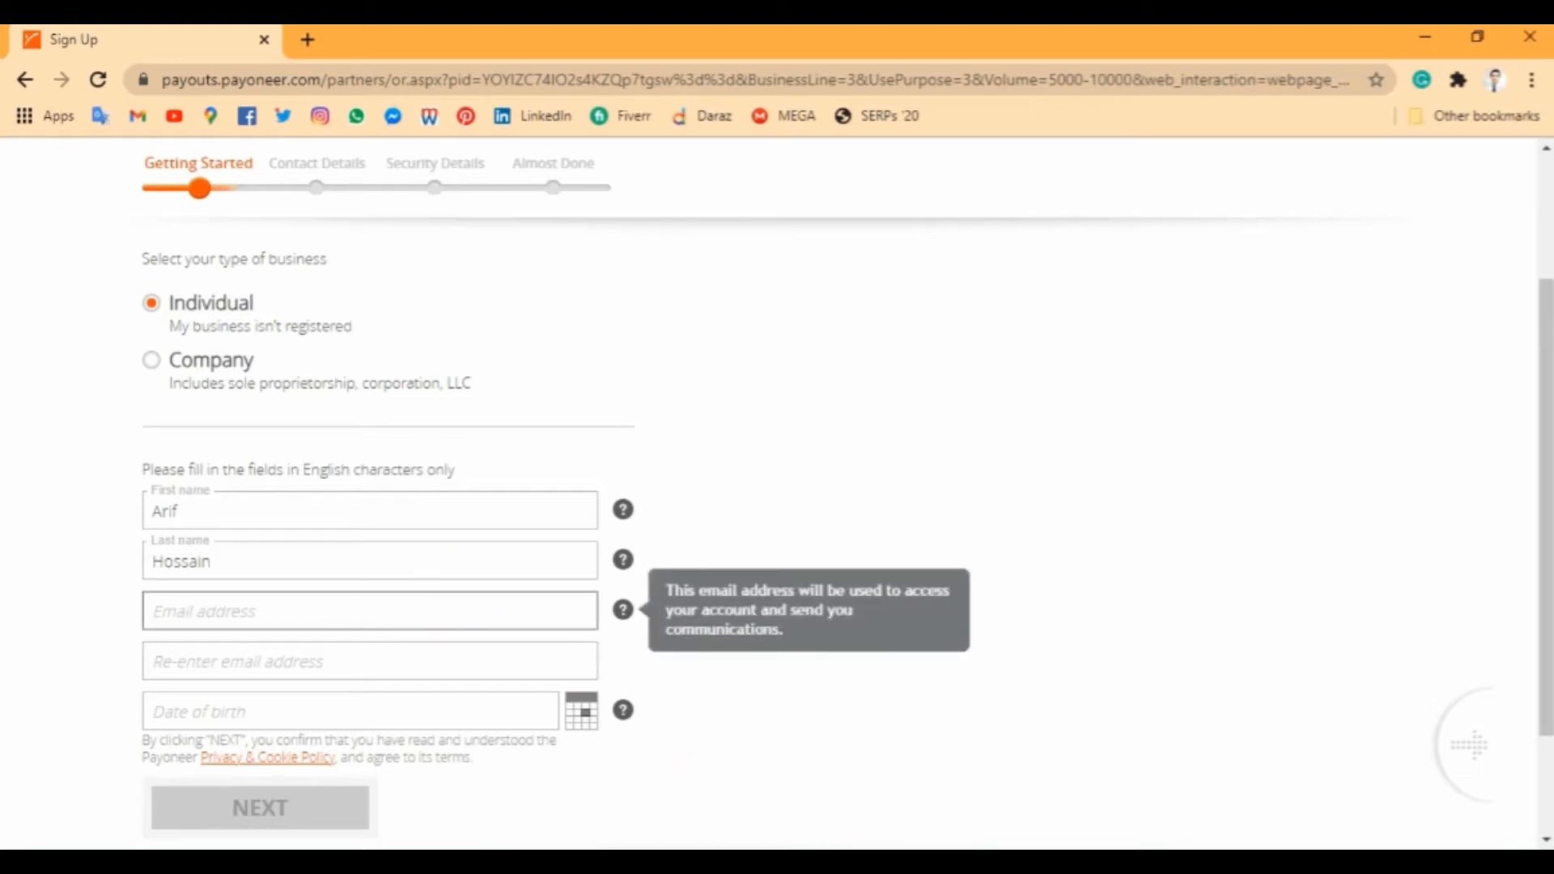
click(889, 861)
drag(522, 244, 156, 230)
key(ctrl+c)
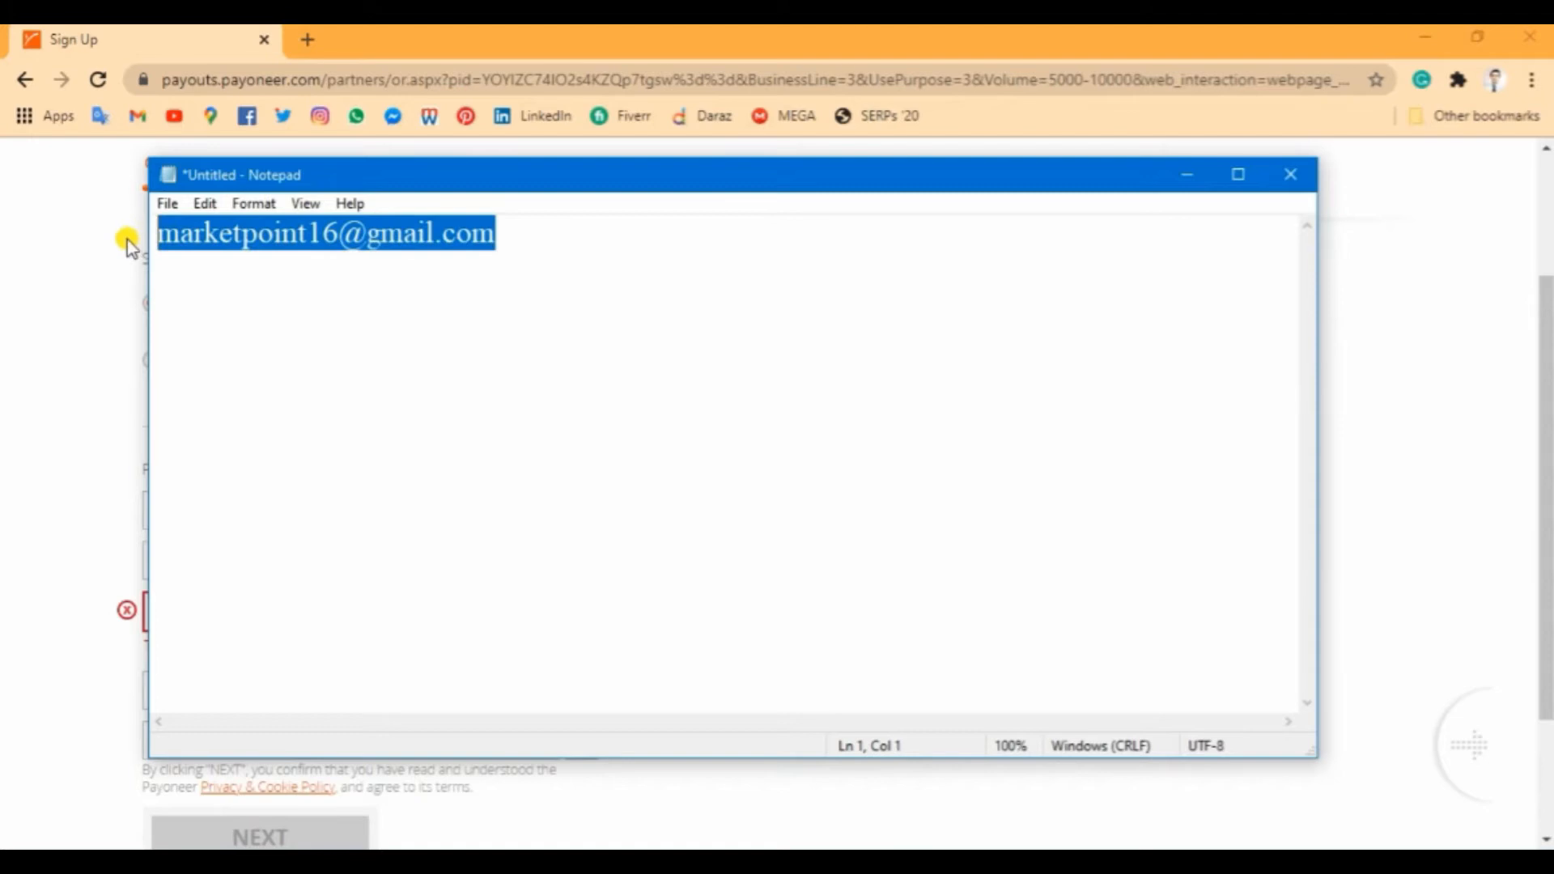
click(1187, 173)
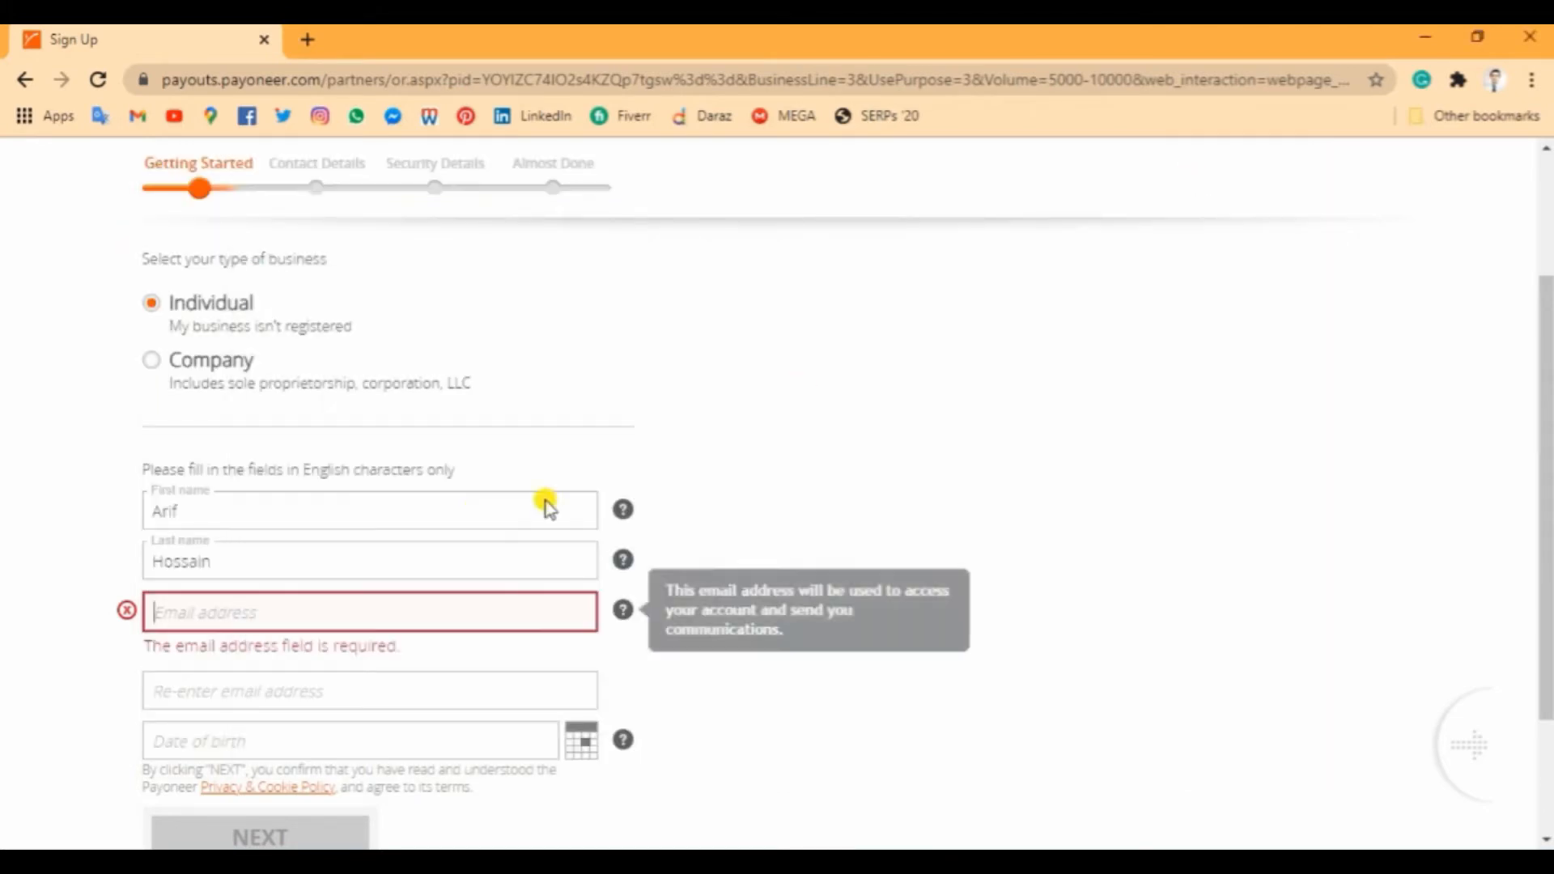
click(327, 617)
key(ctrl+v)
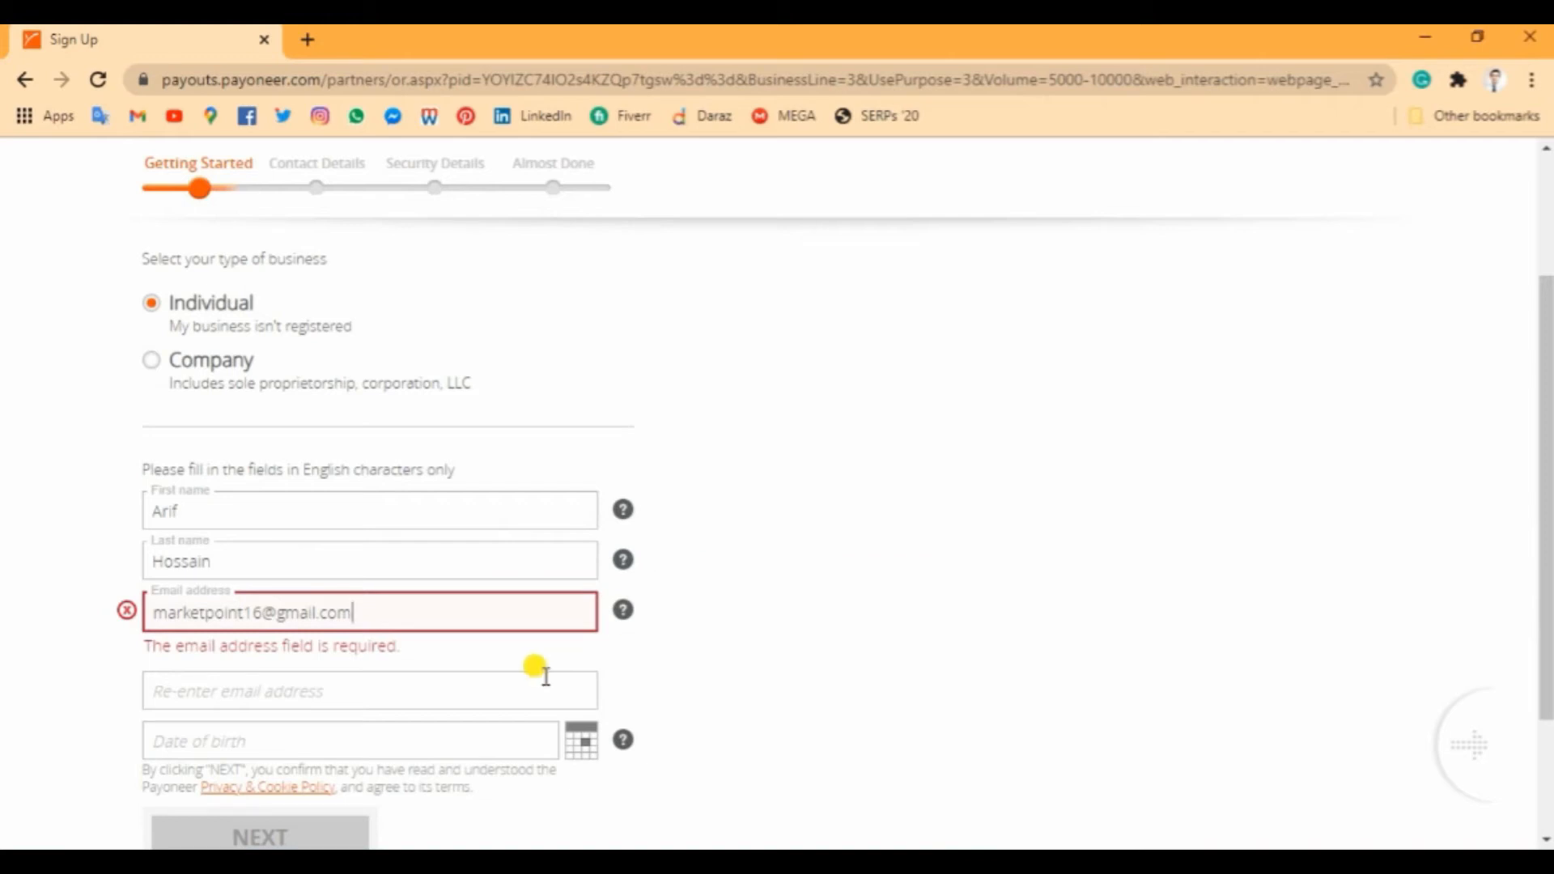
click(338, 684)
key(ctrl+v)
click(325, 707)
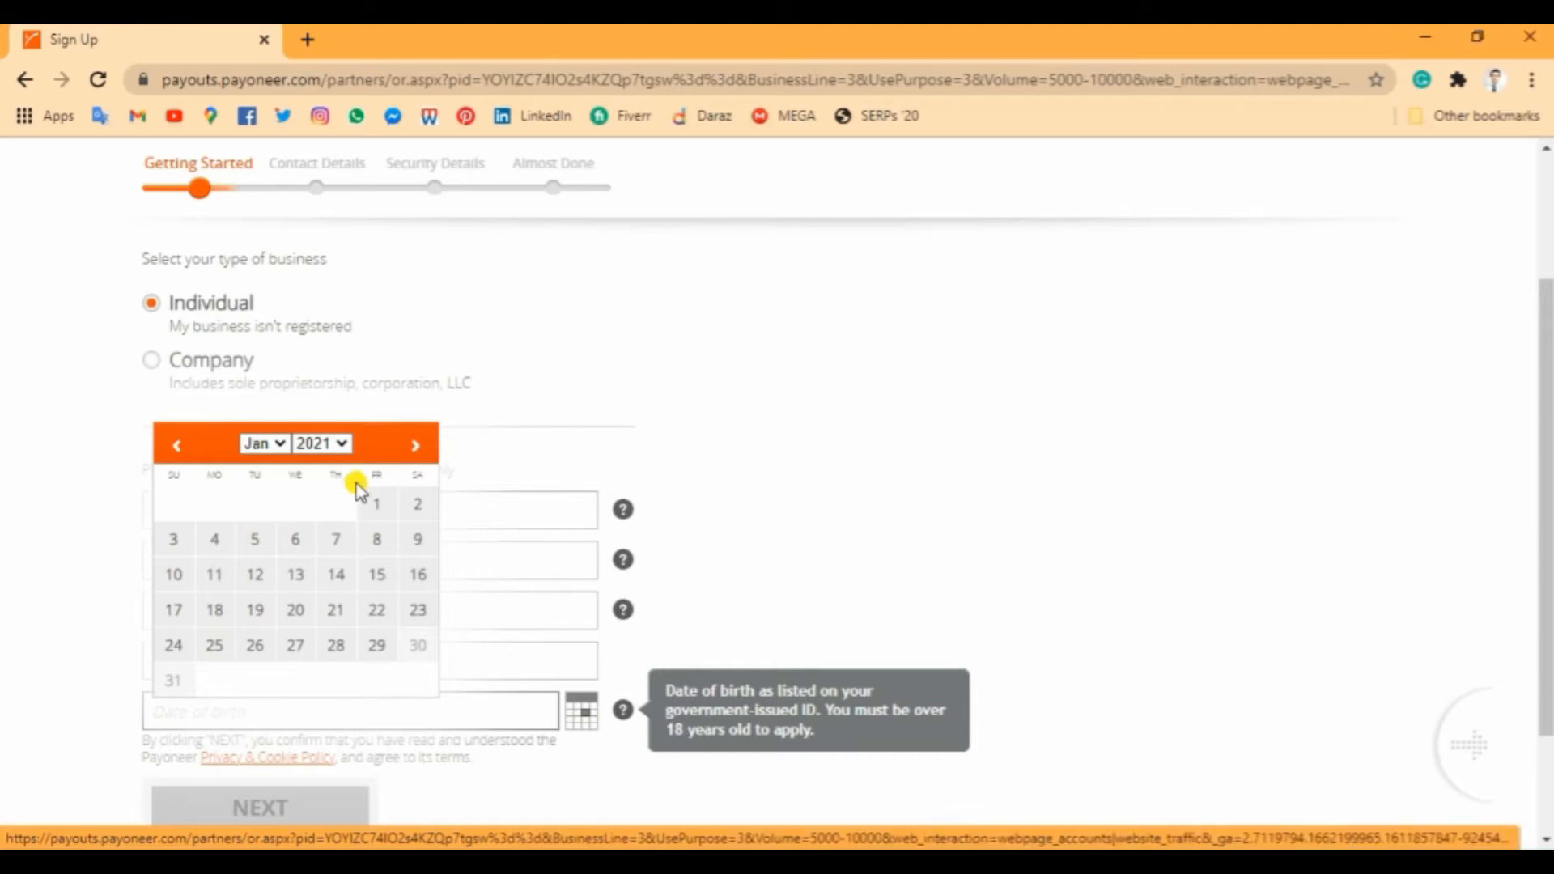
click(339, 445)
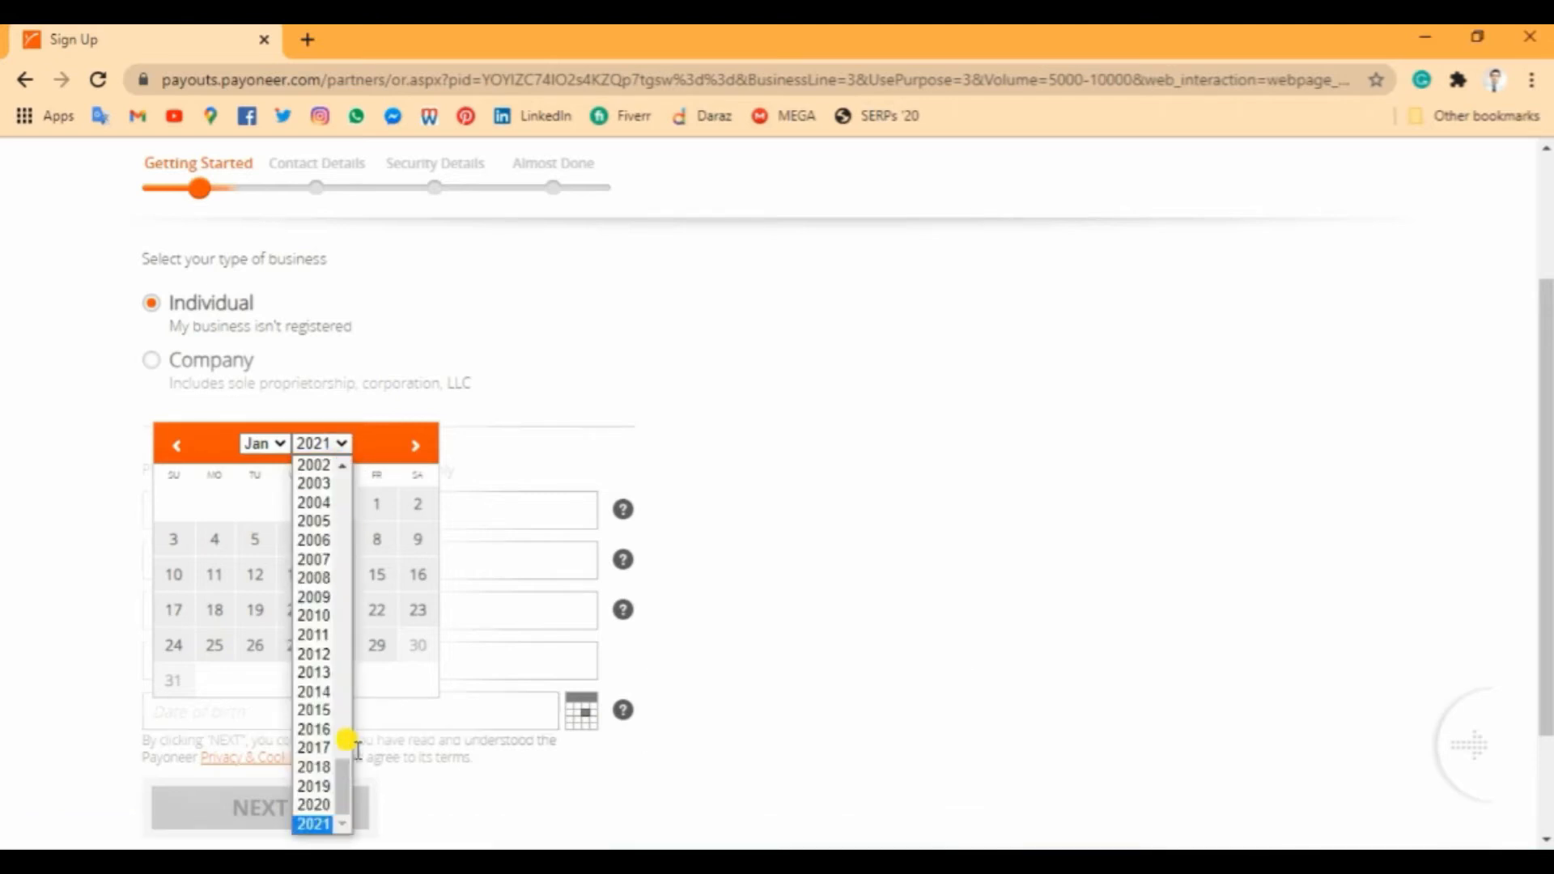
scroll(312, 590, up, 5)
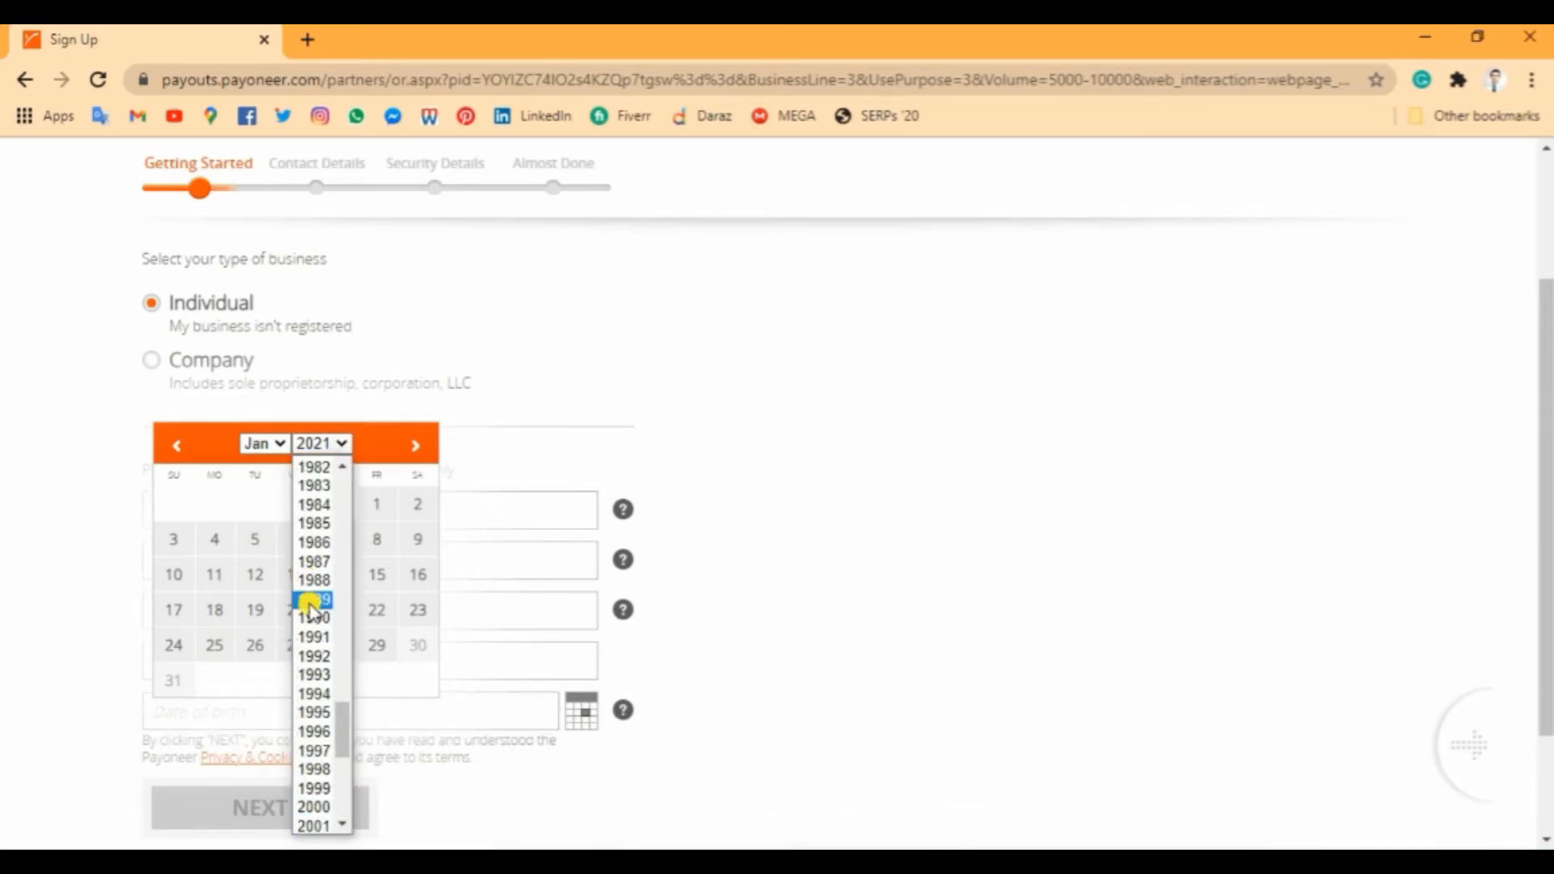
click(324, 807)
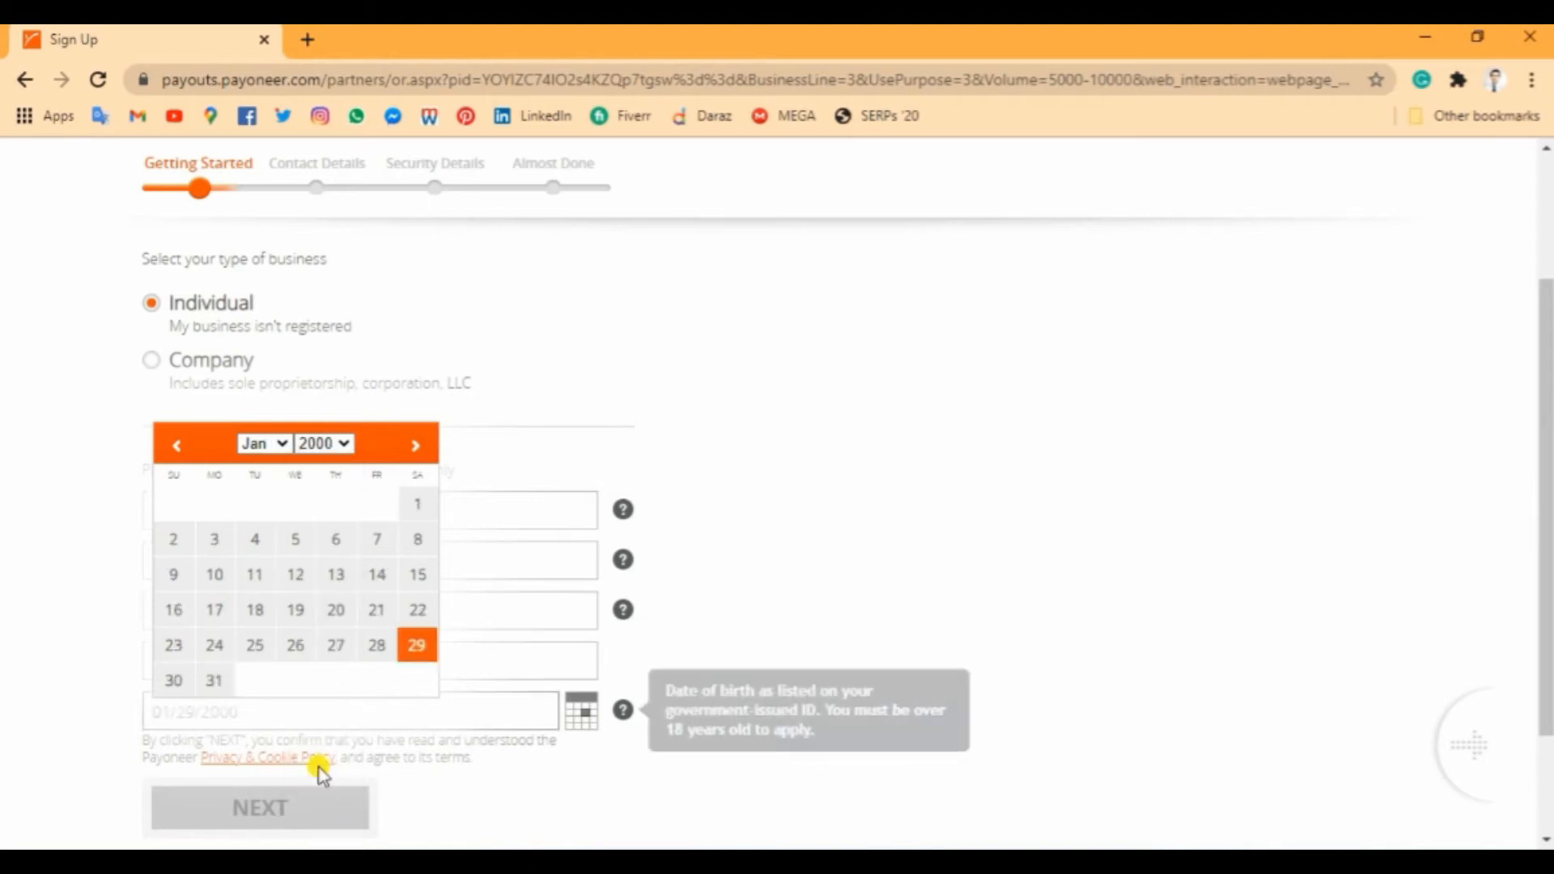
click(281, 444)
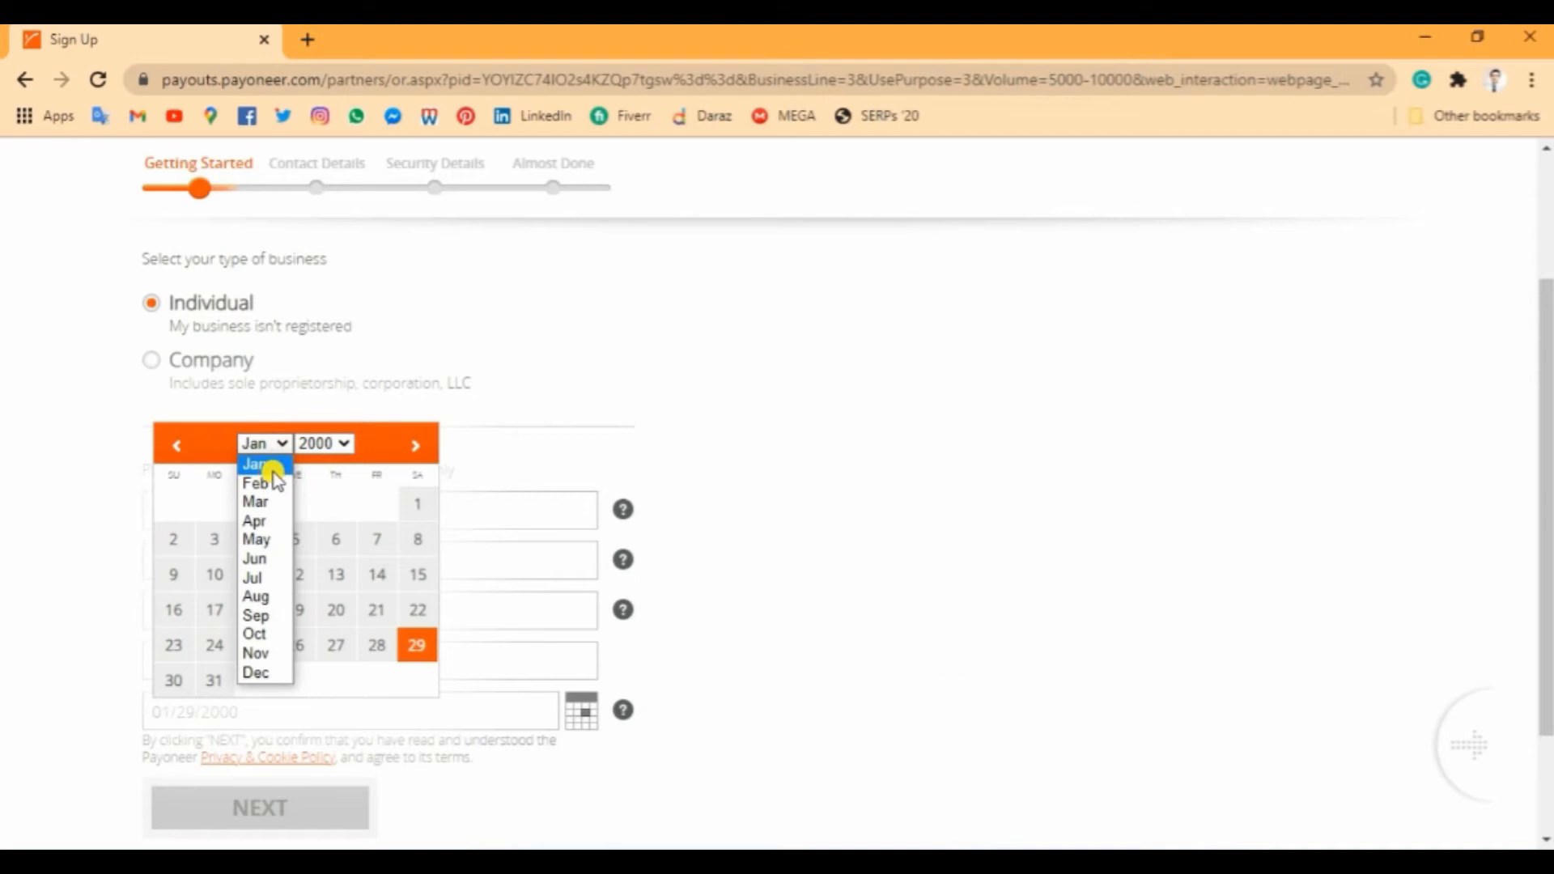
click(255, 465)
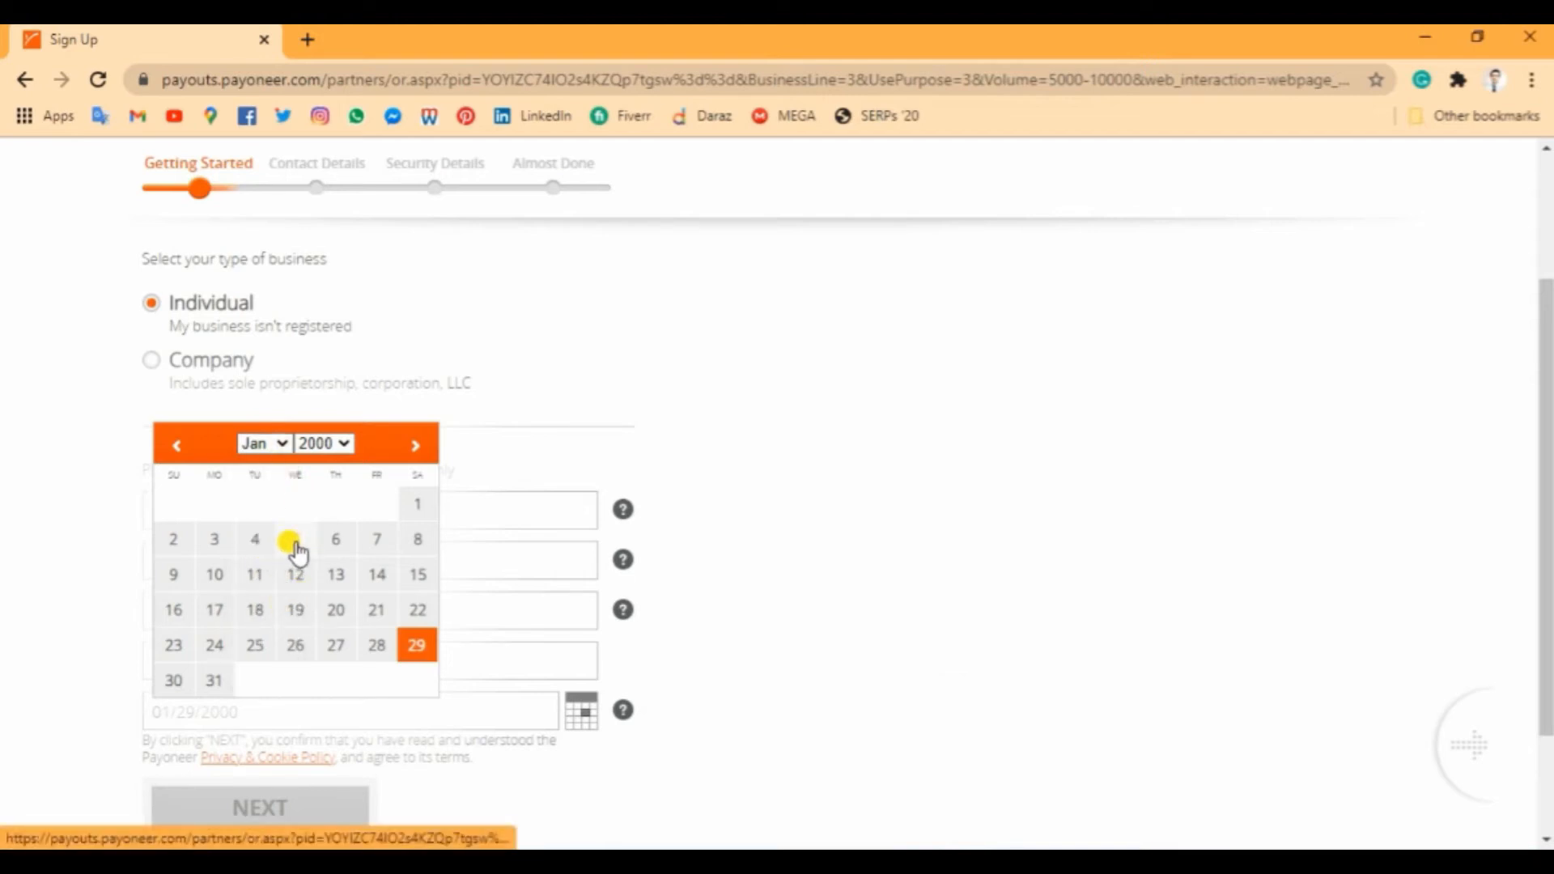
click(301, 540)
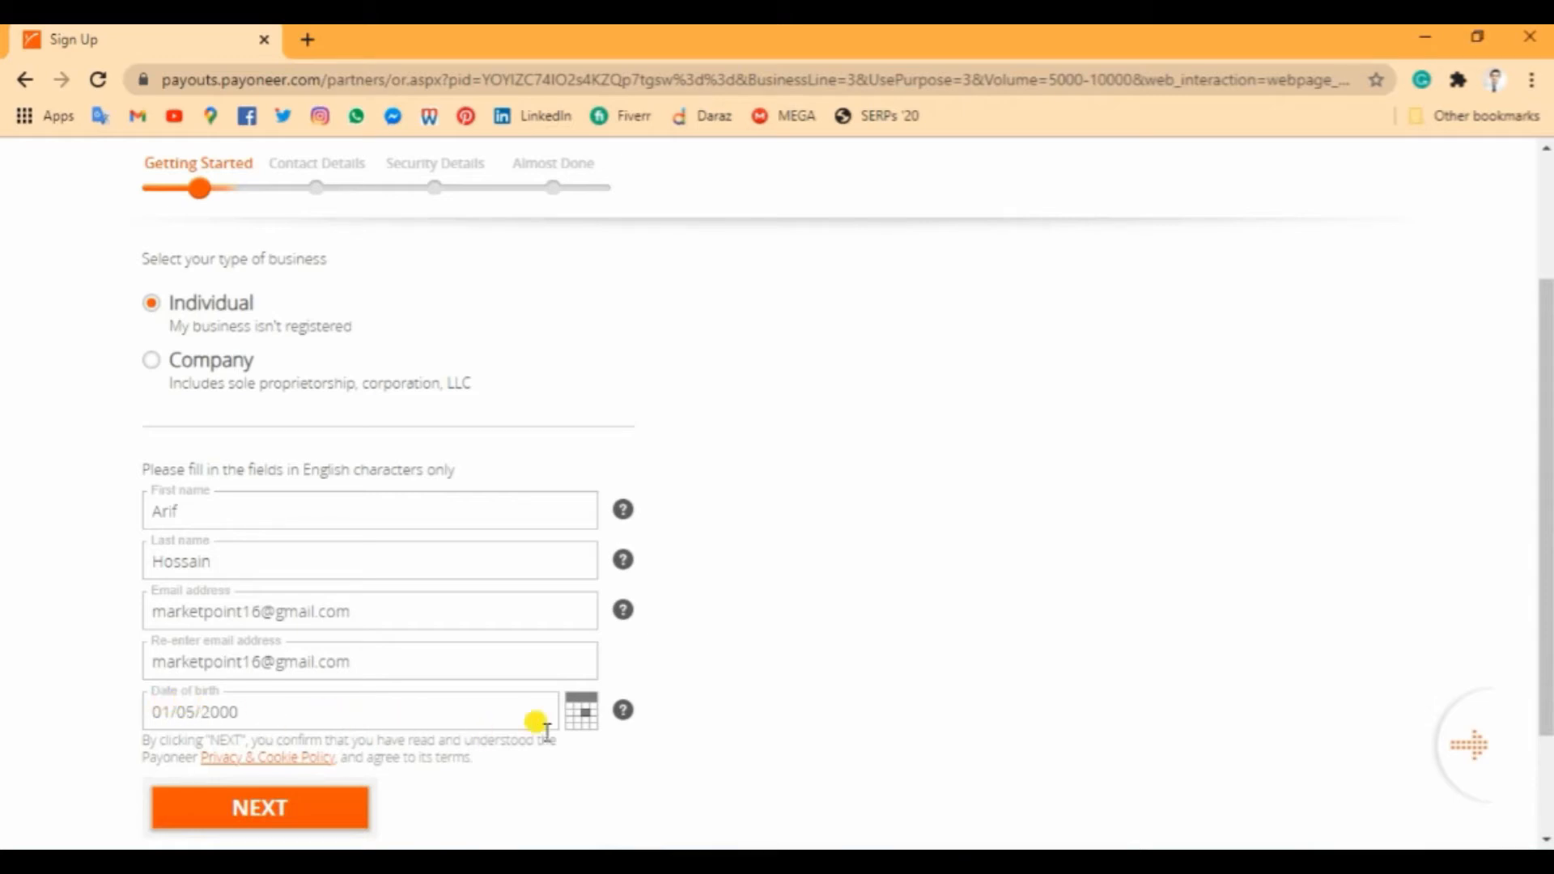
click(579, 716)
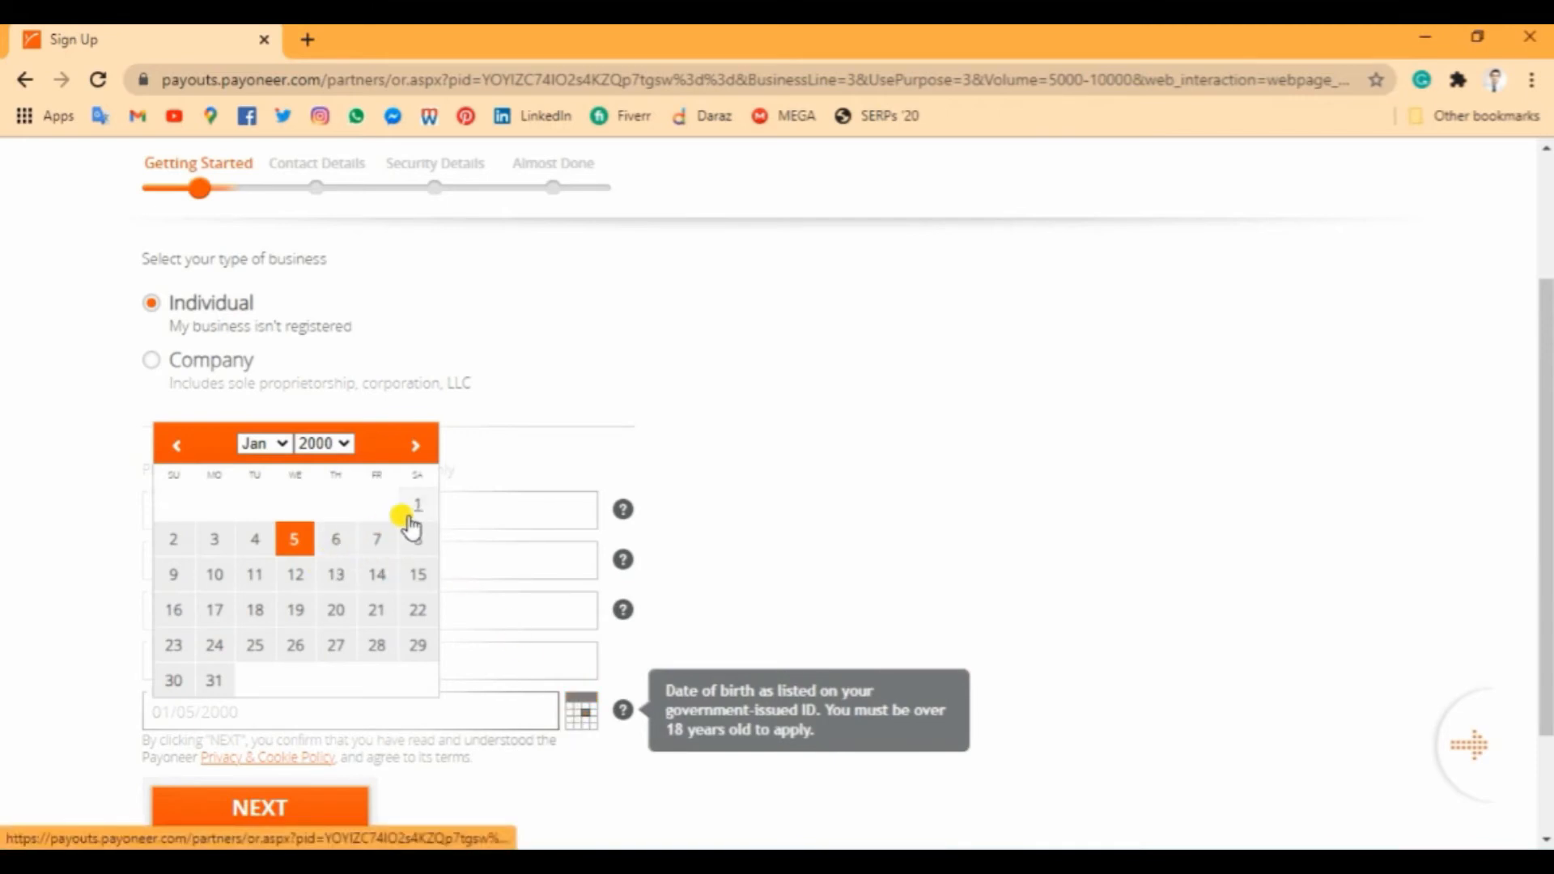
click(295, 538)
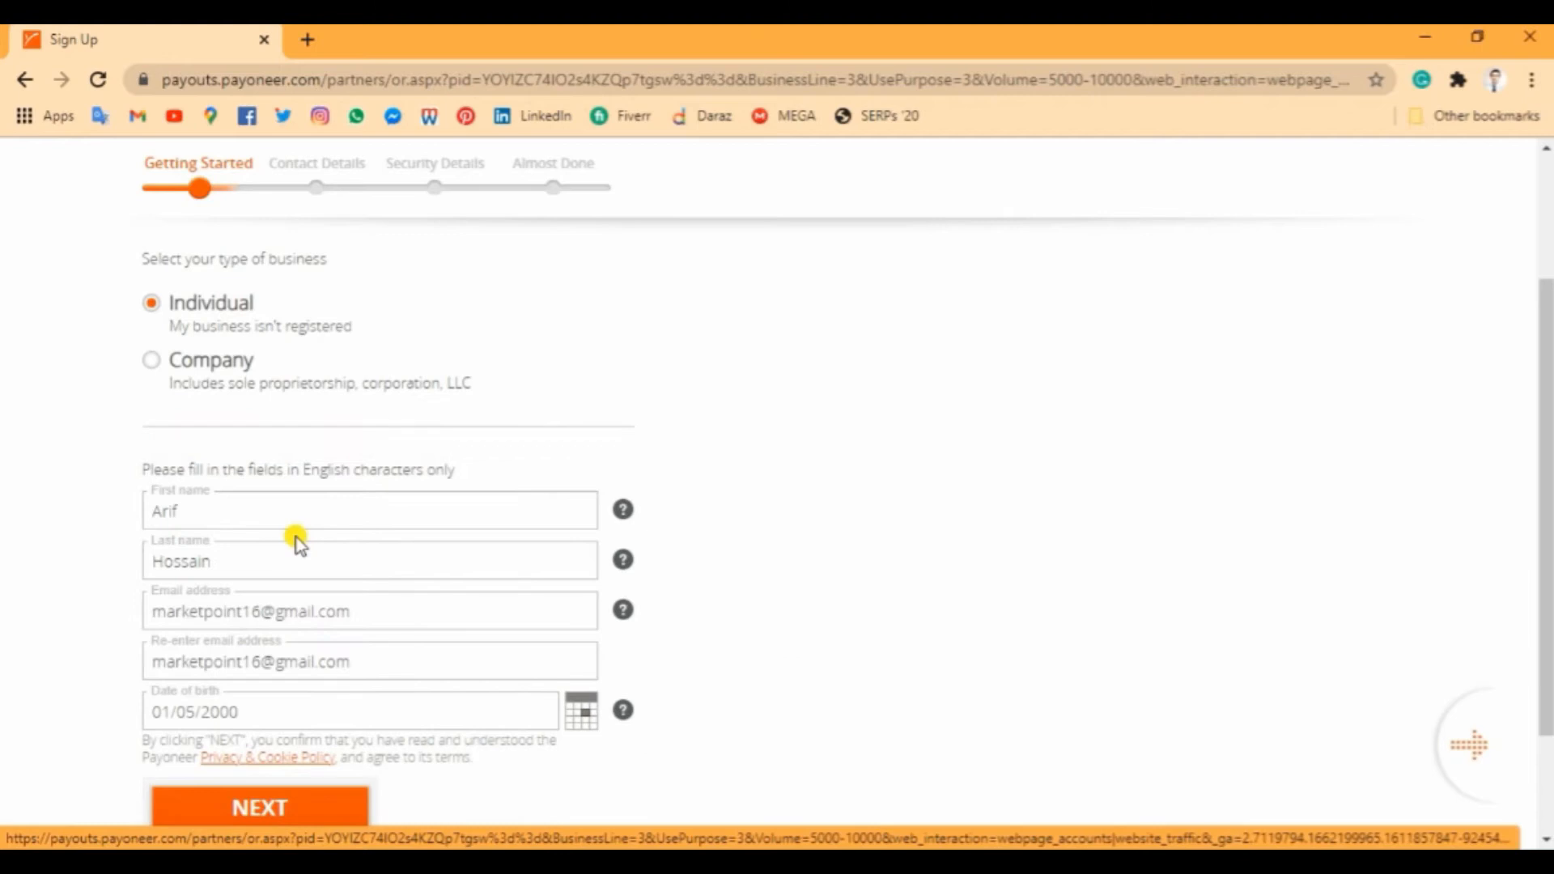
click(579, 716)
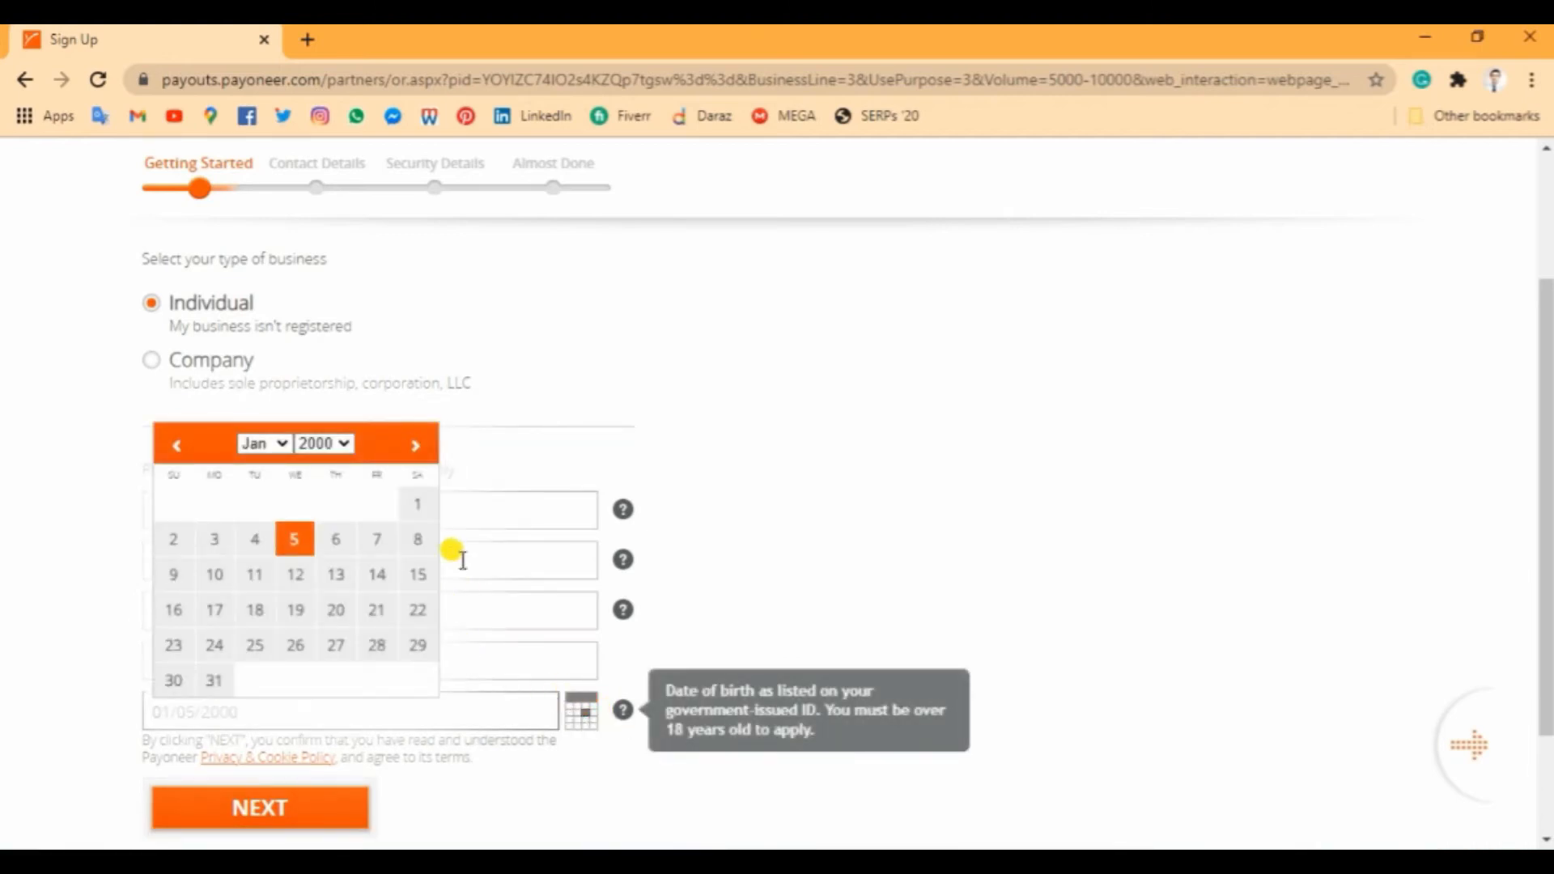
click(416, 508)
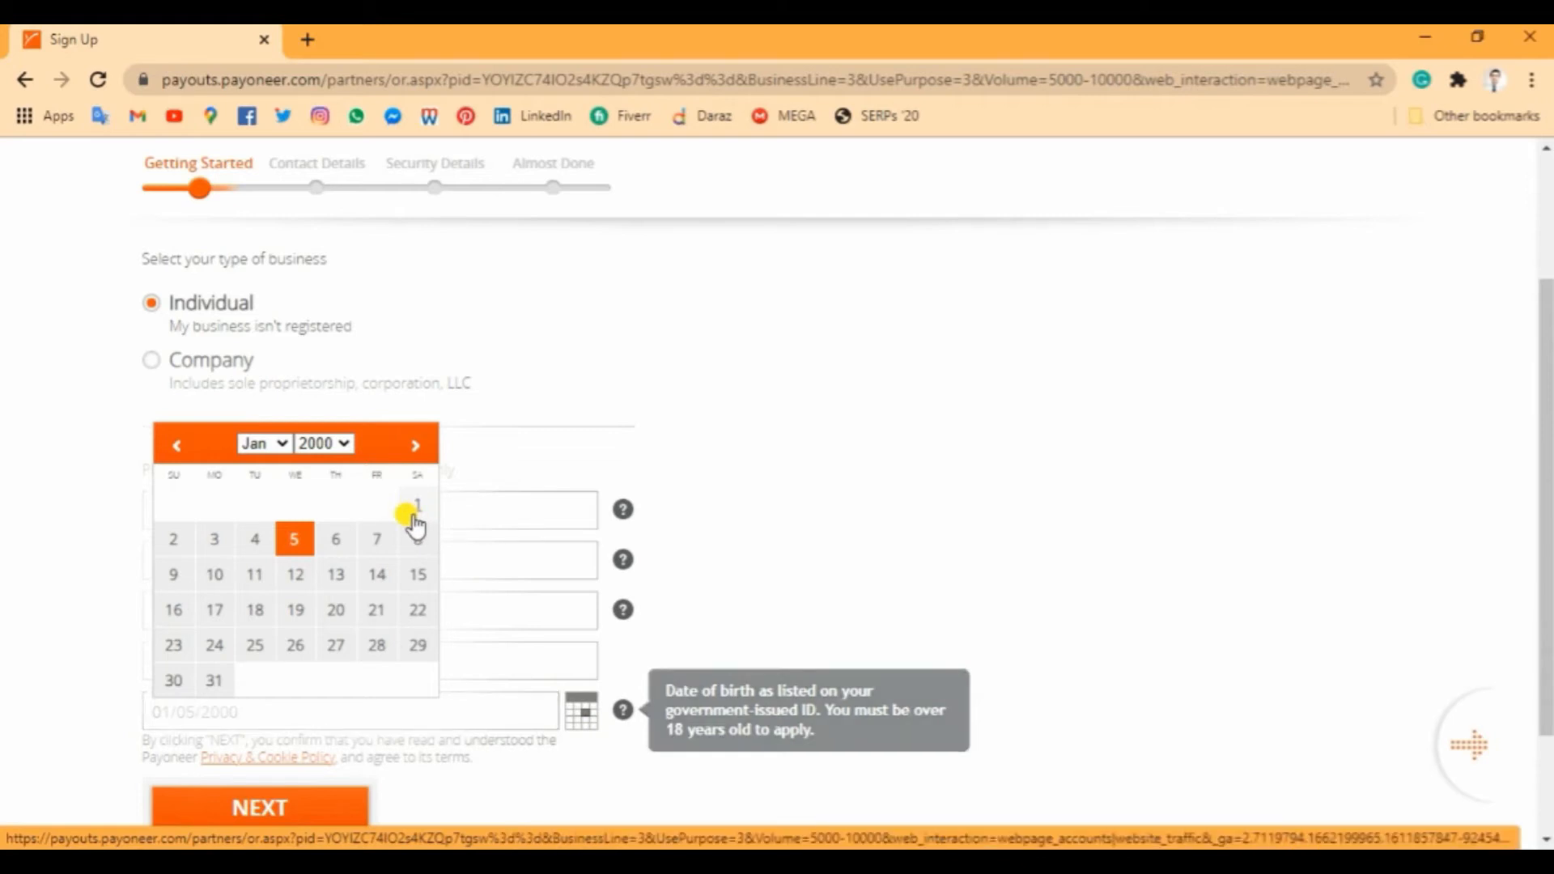
click(576, 711)
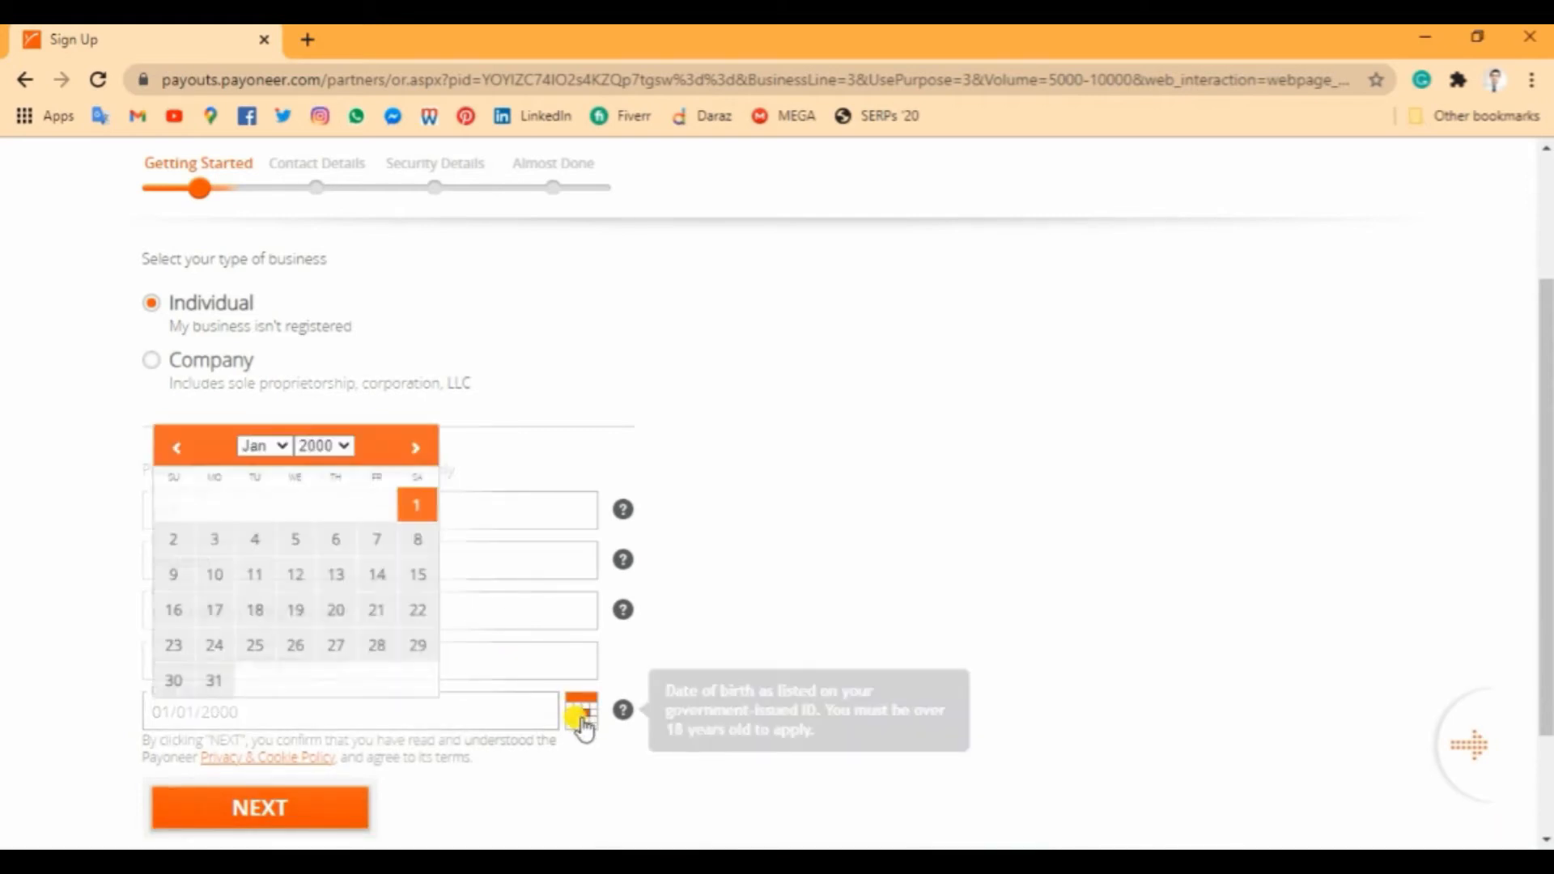
click(295, 543)
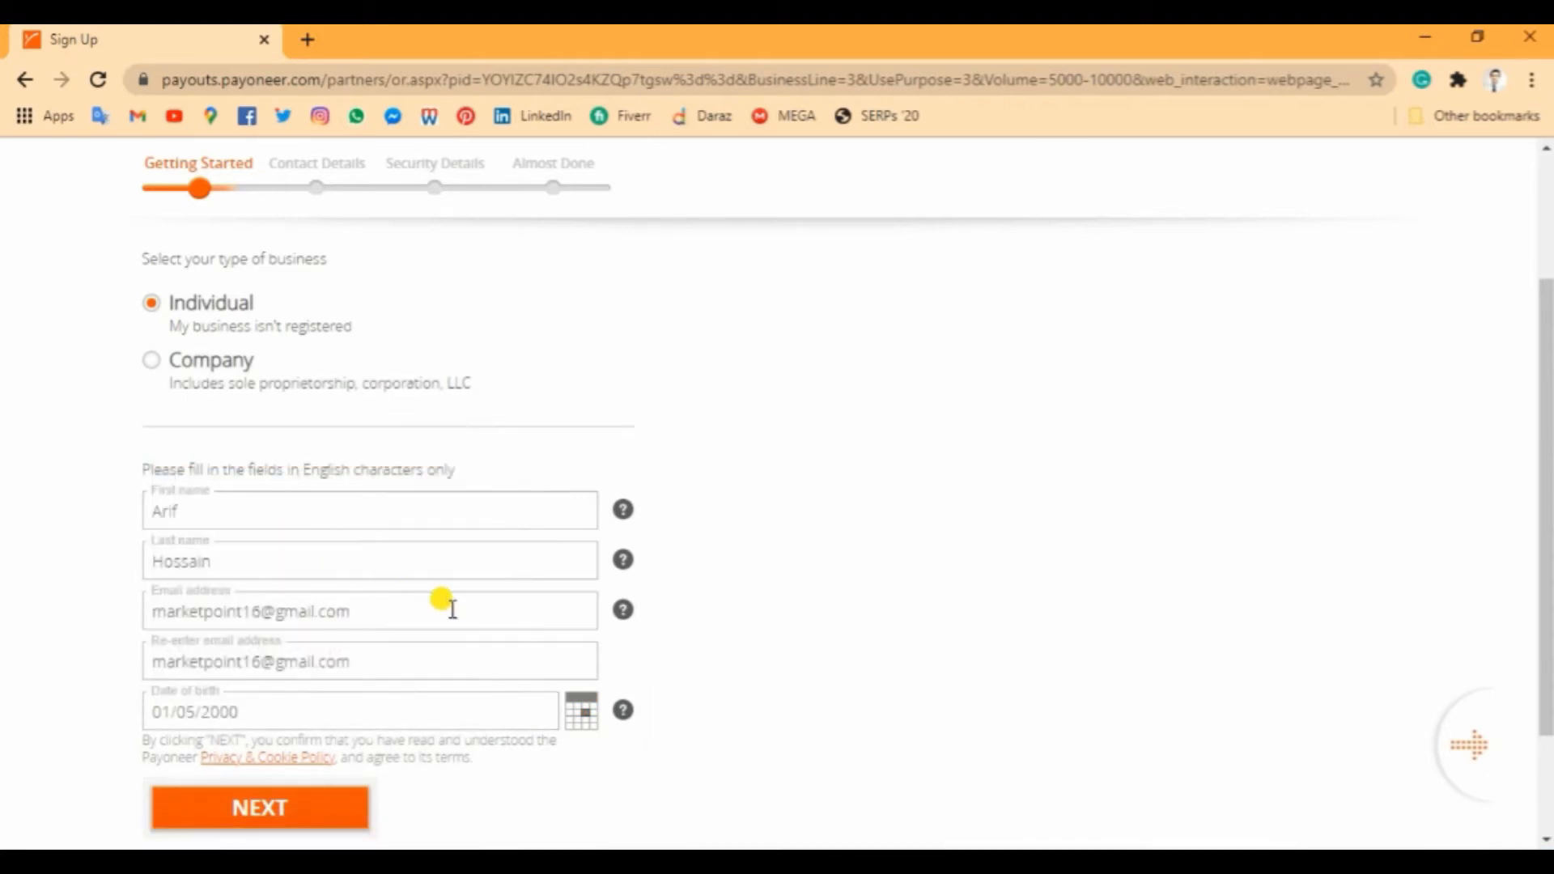
Submit the Getting Started page with NEXT.
scroll(441, 603, down, 2)
click(307, 664)
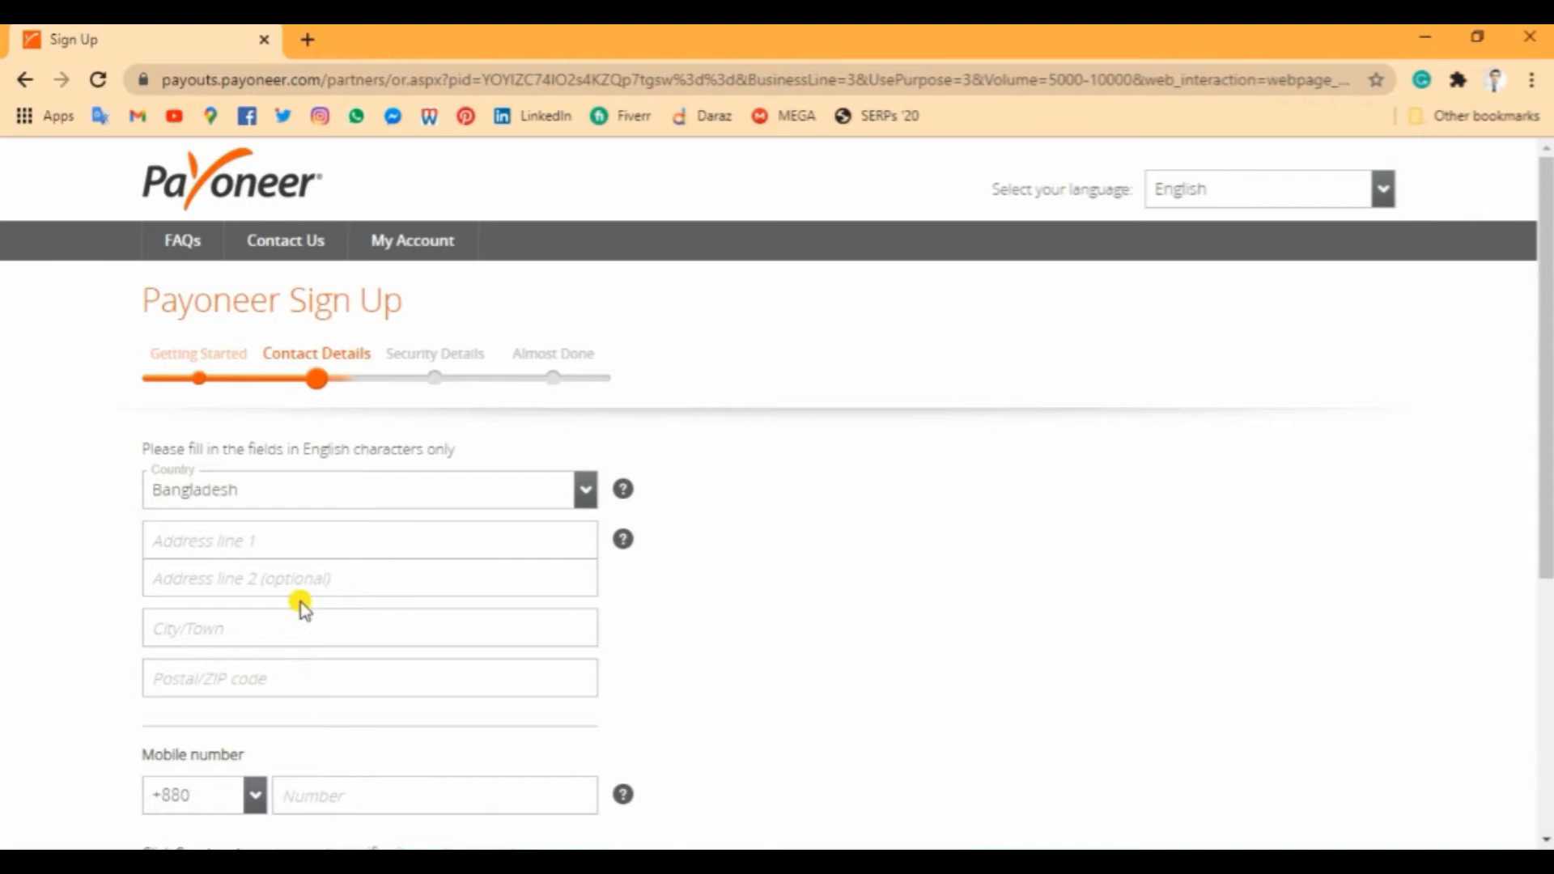
Enter the street address, city and postal code, correcting a typo in the street name.
click(298, 540)
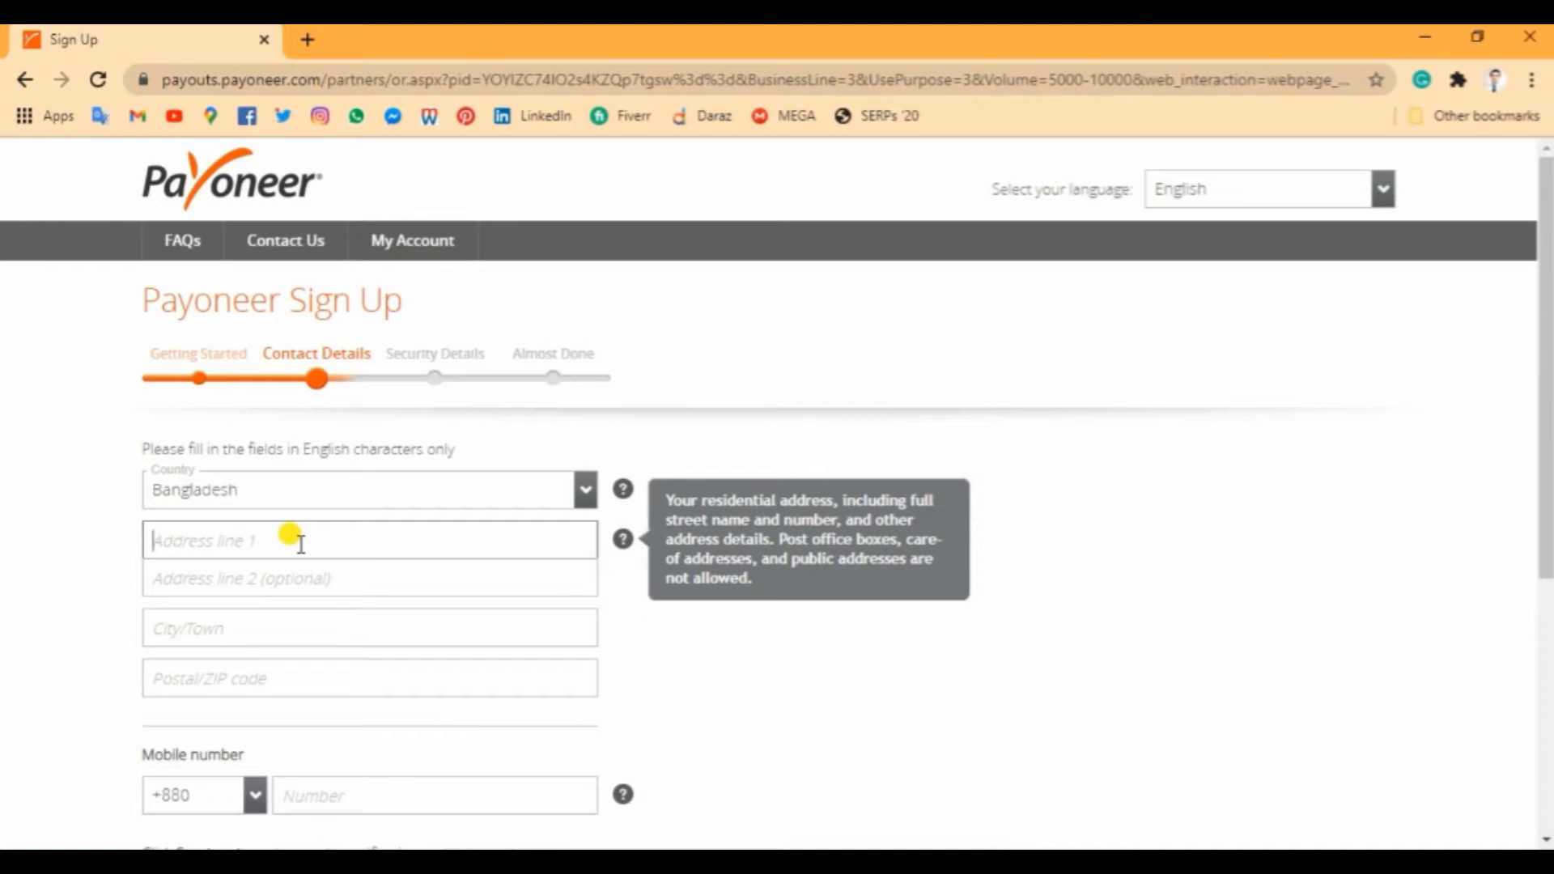
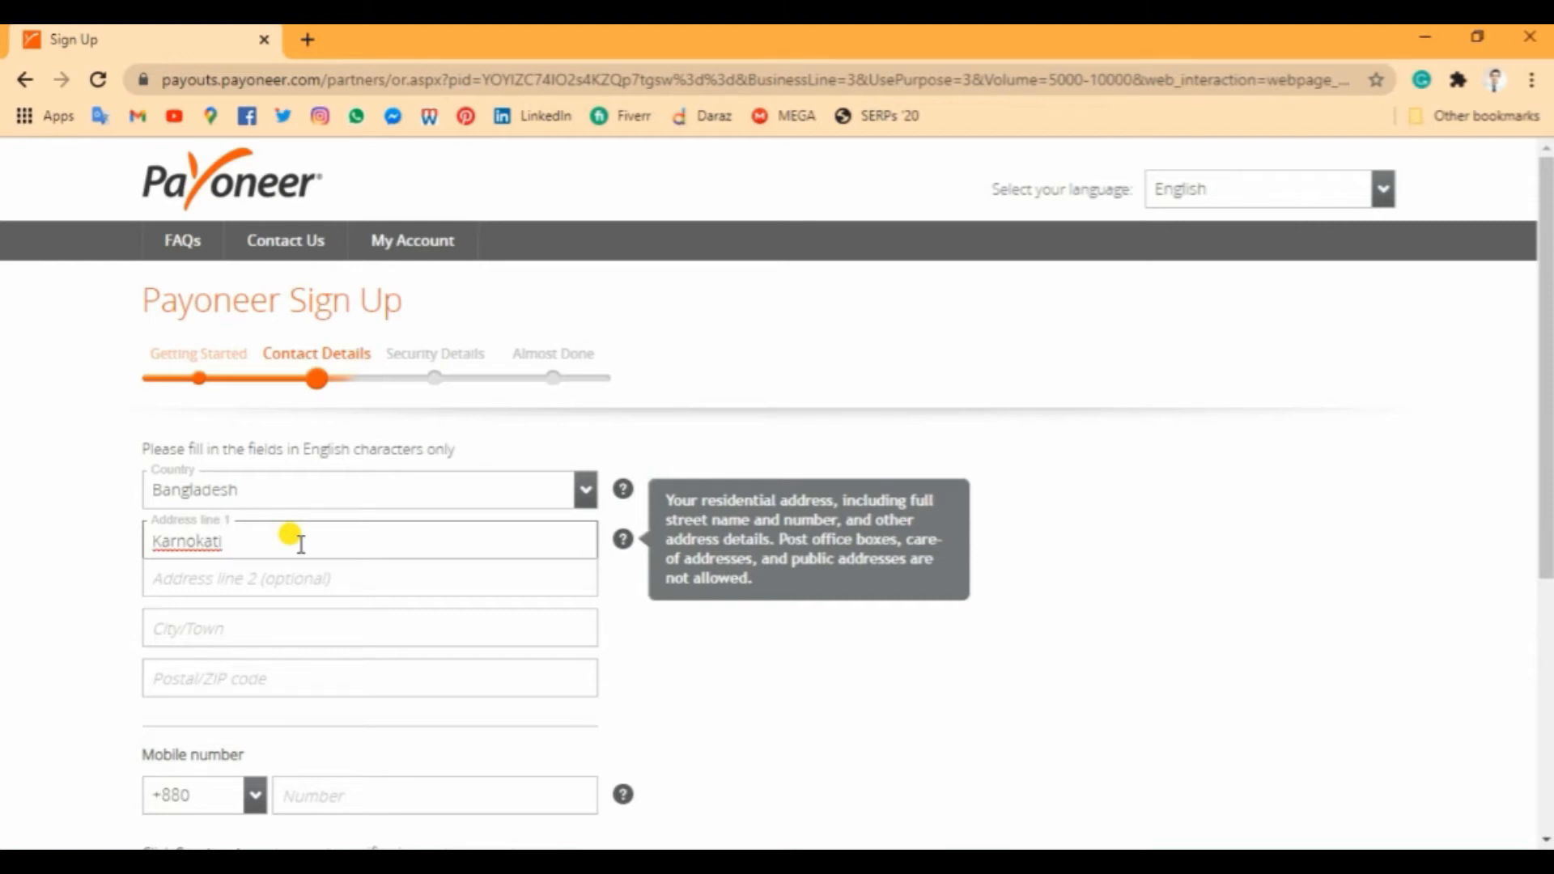
click(279, 626)
text(Barishal)
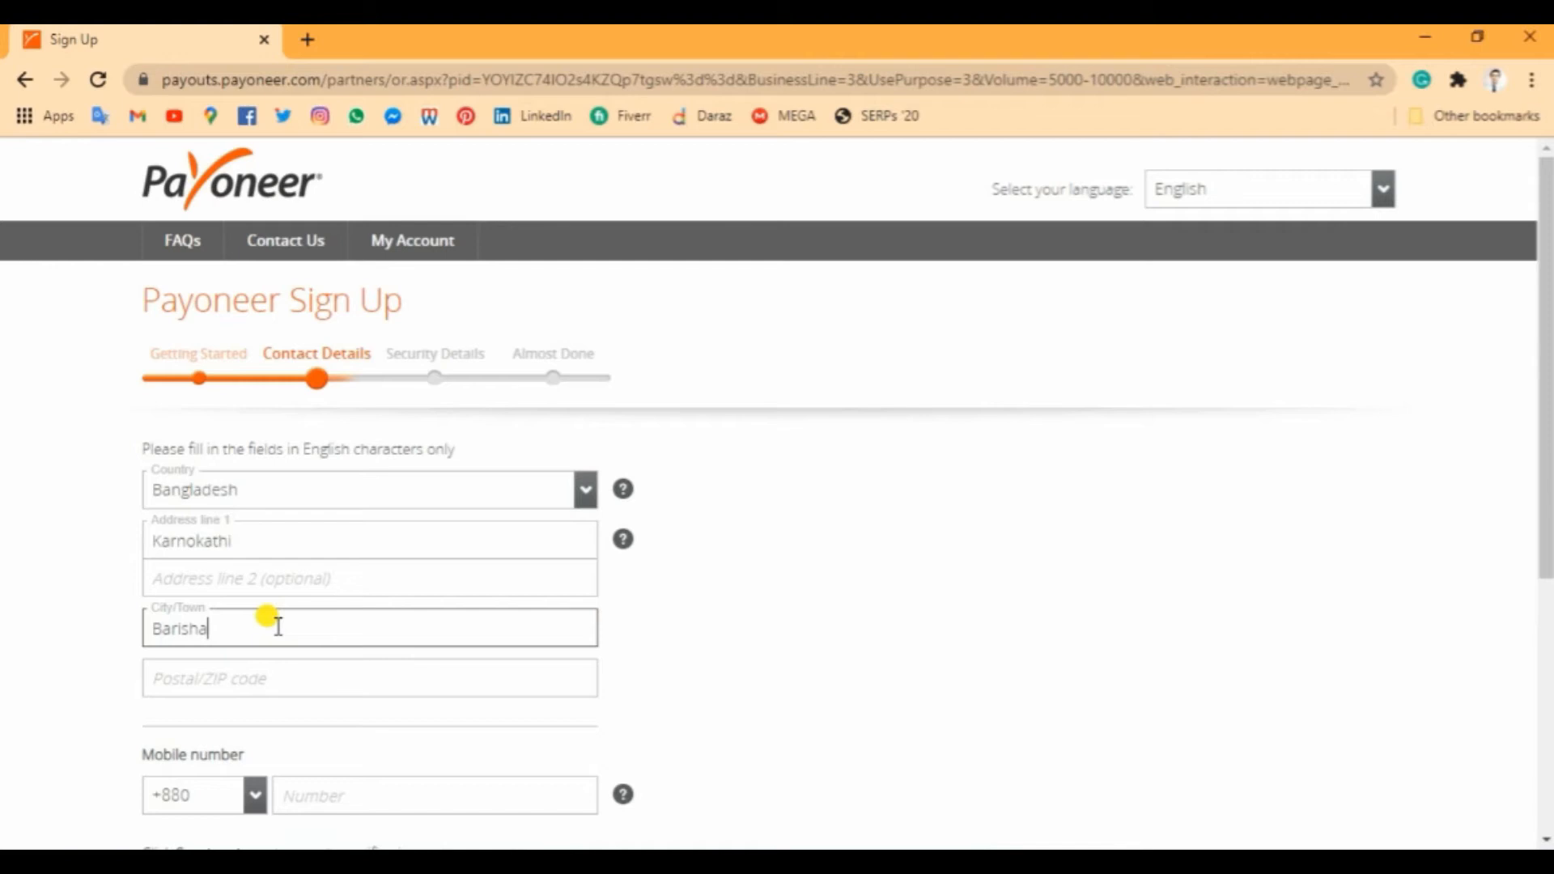
click(259, 666)
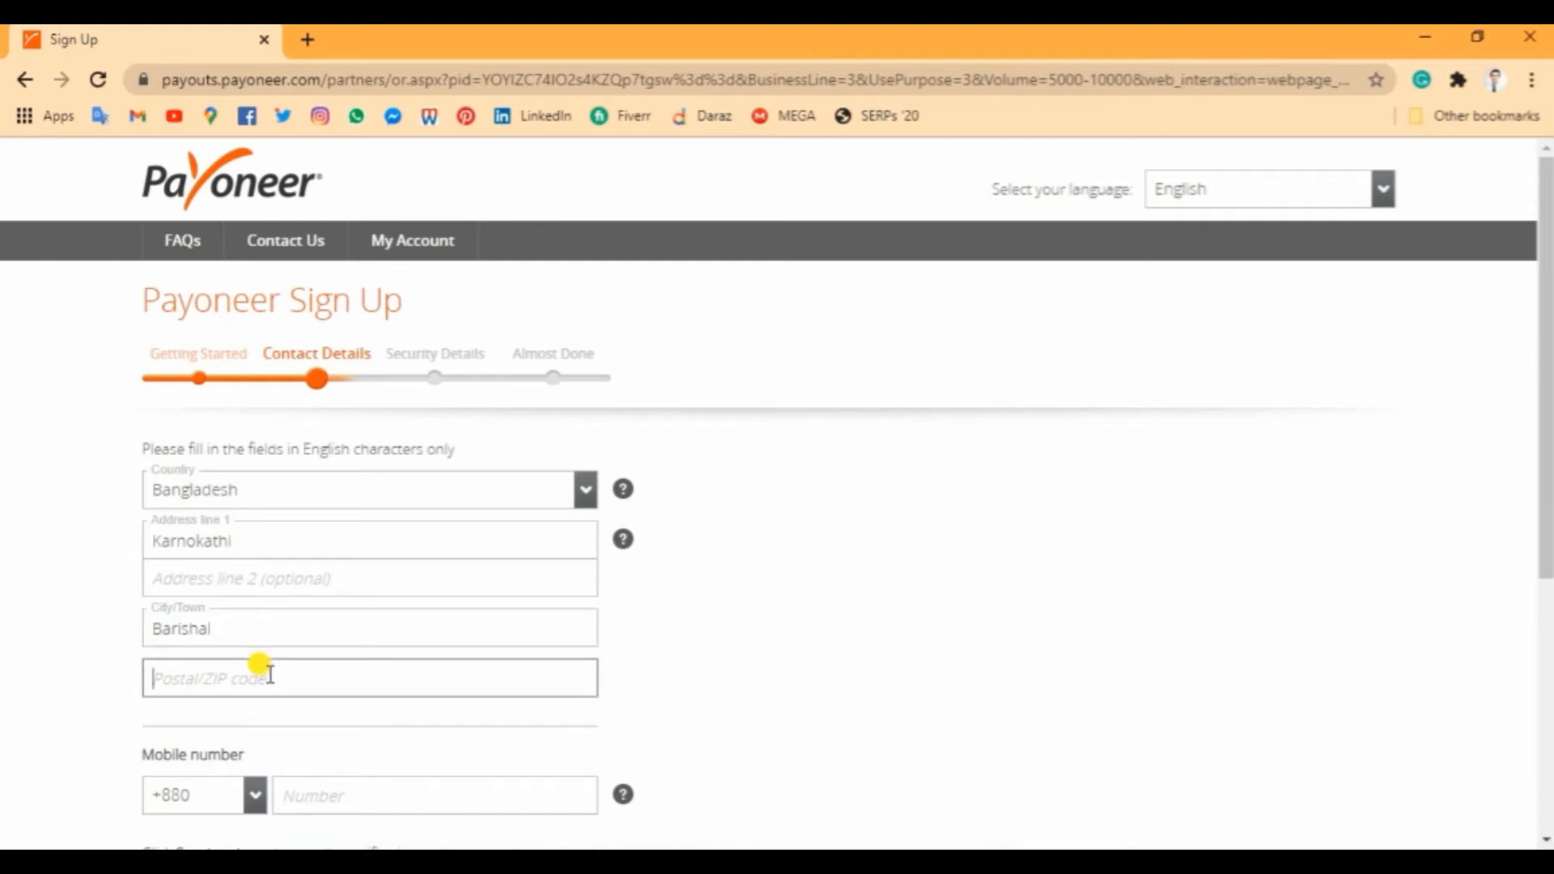
text(8200)
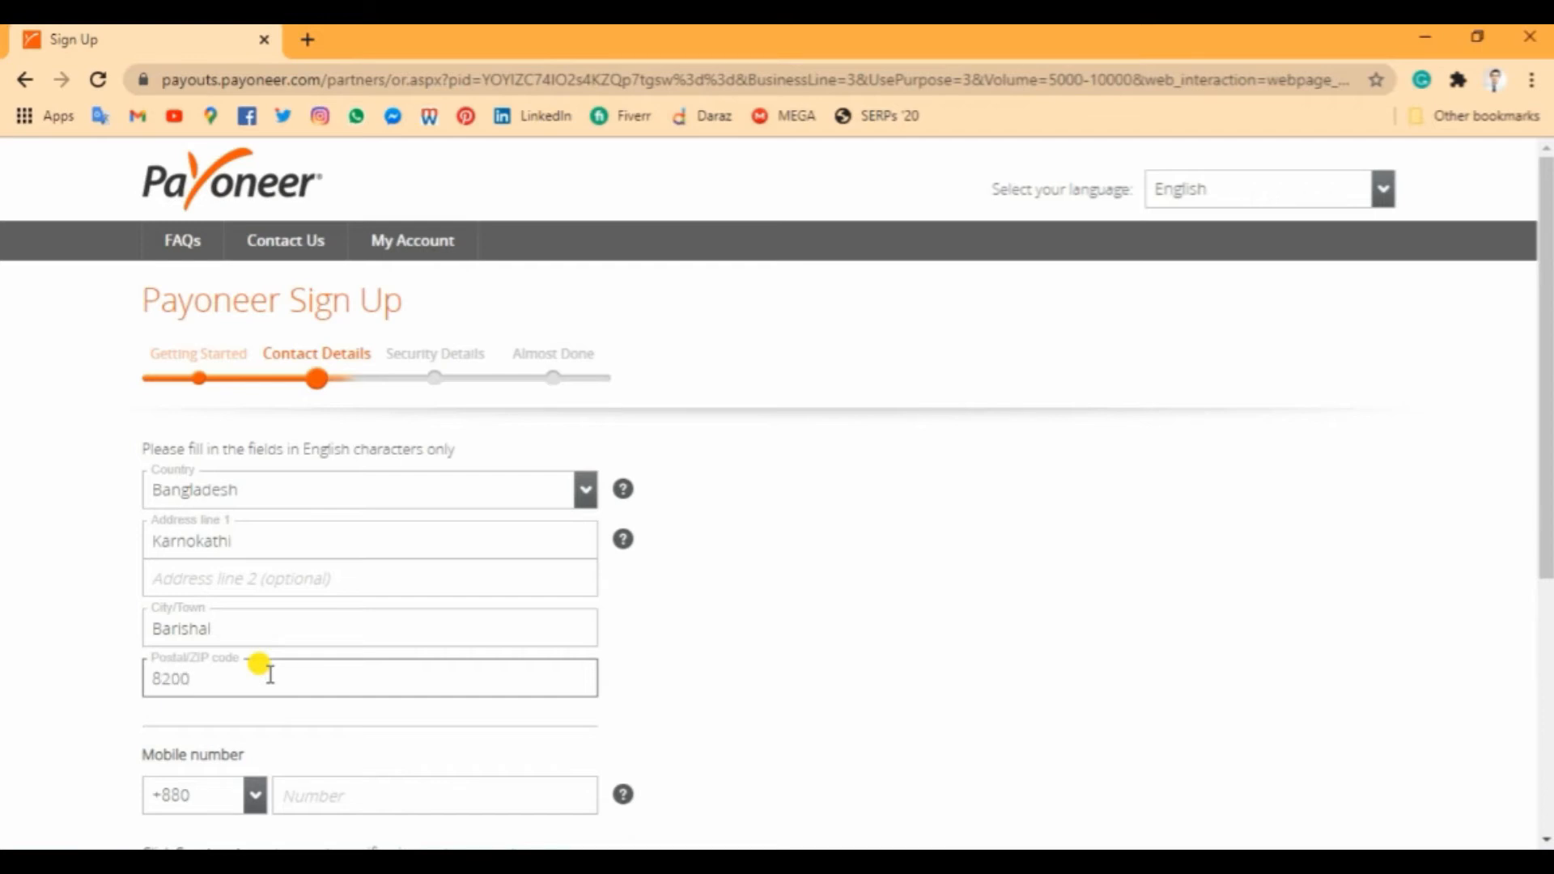
scroll(591, 709, down, 5)
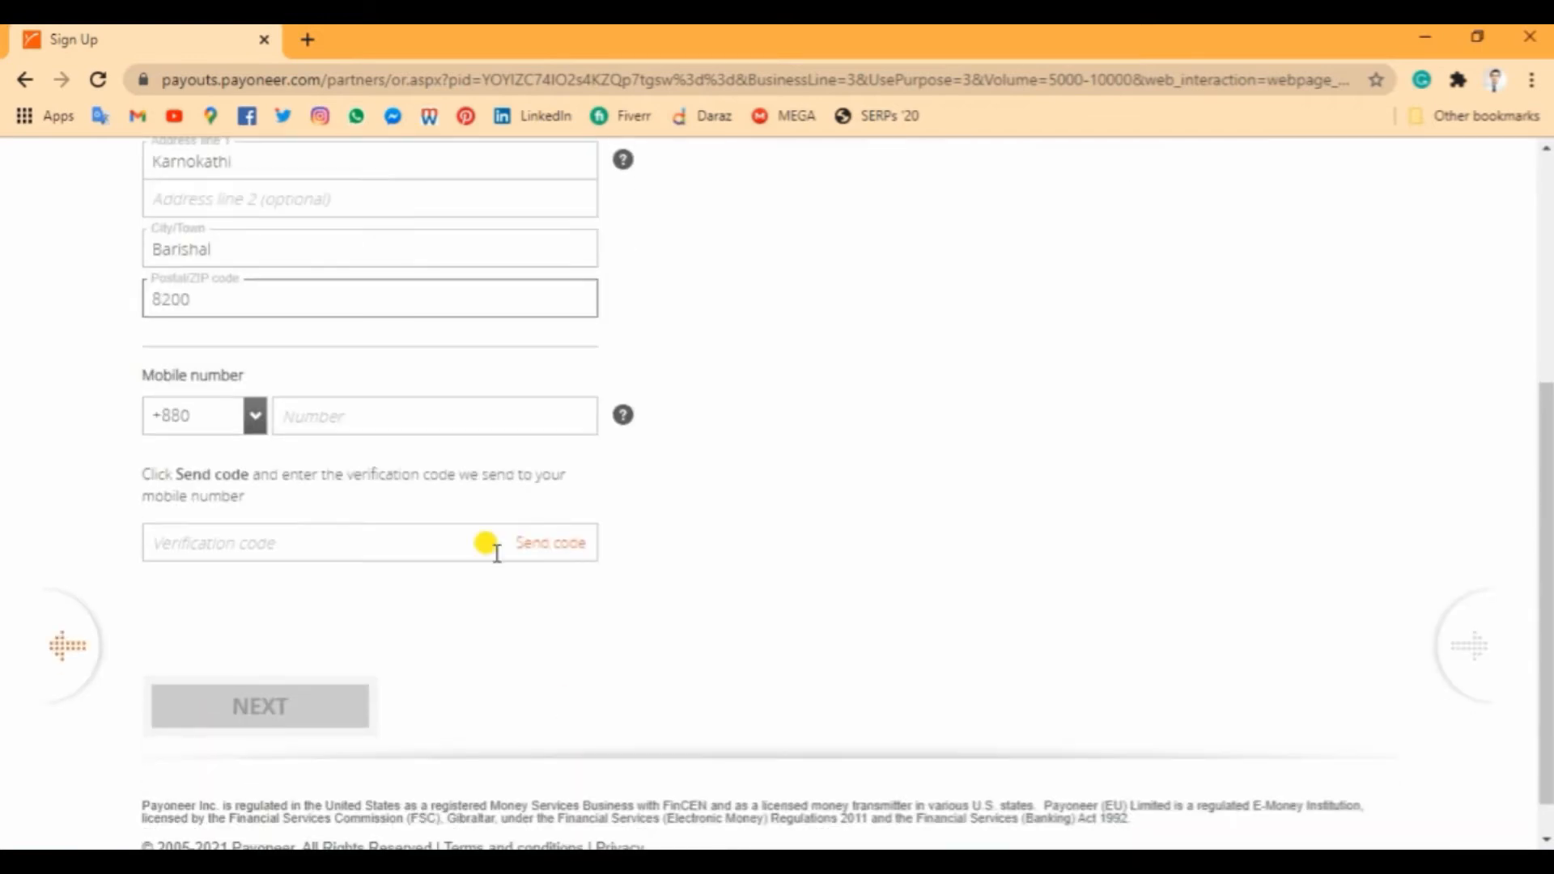
Paste the mobile number, enter the SMS verification code sent to it, and submit with NEXT.
click(457, 416)
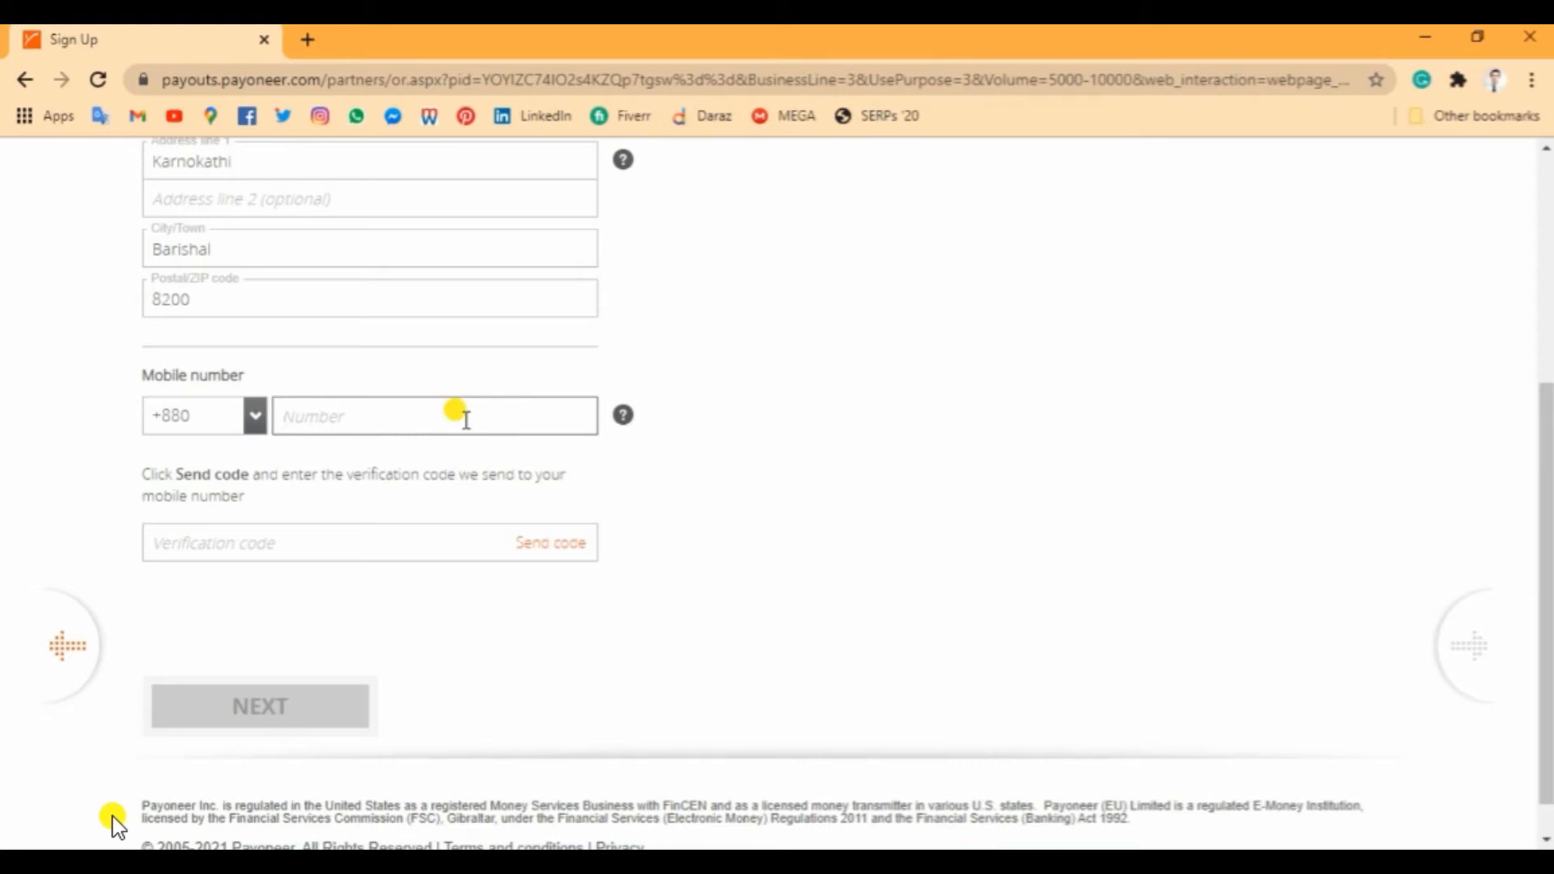
key(ctrl+v)
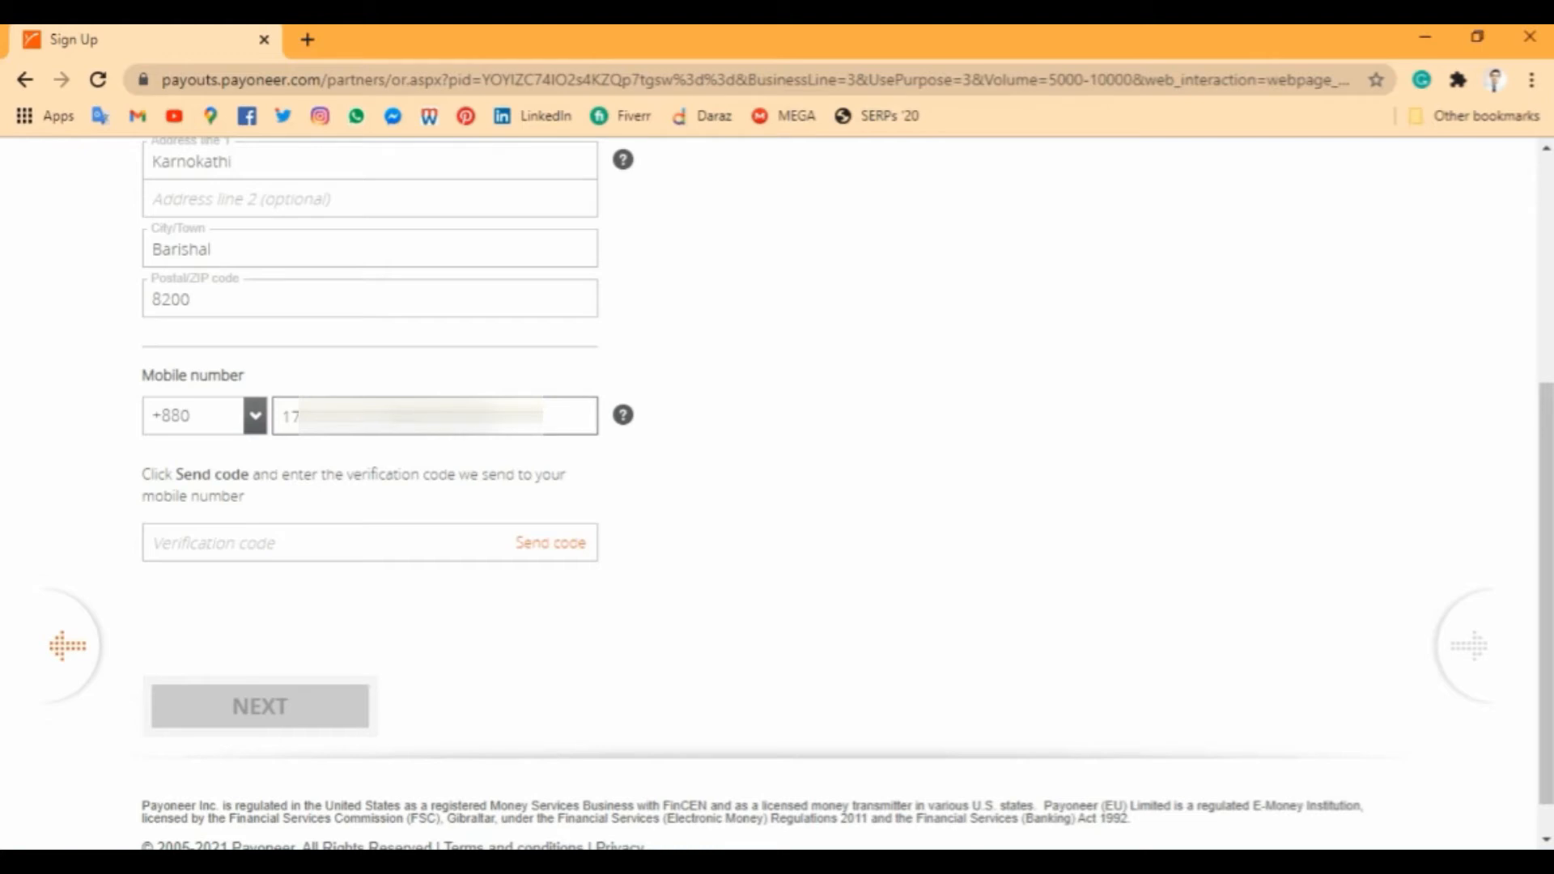
click(377, 534)
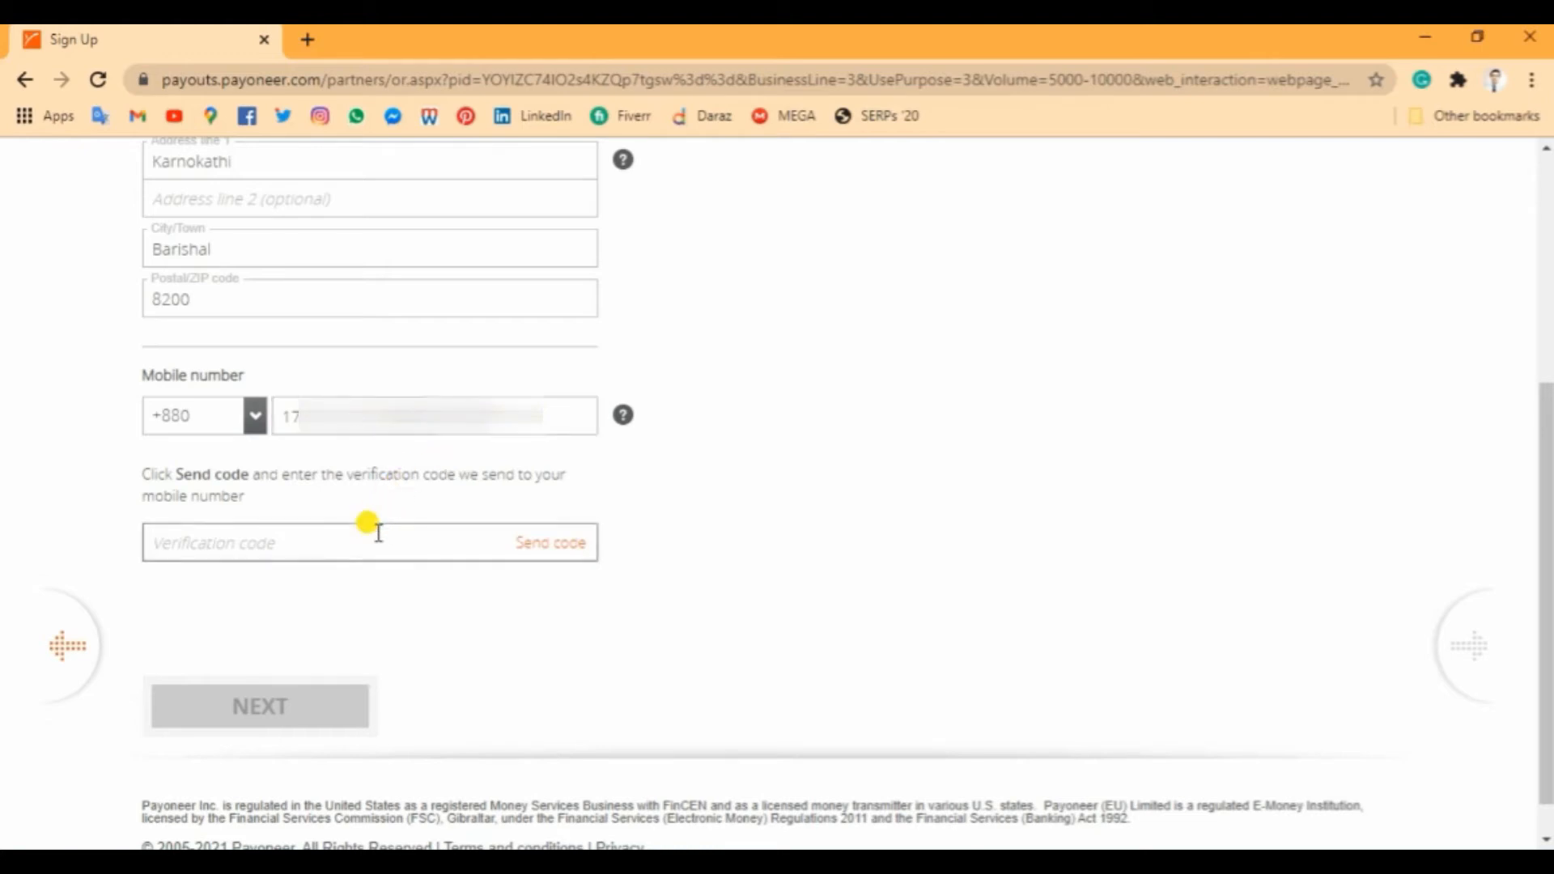
click(558, 554)
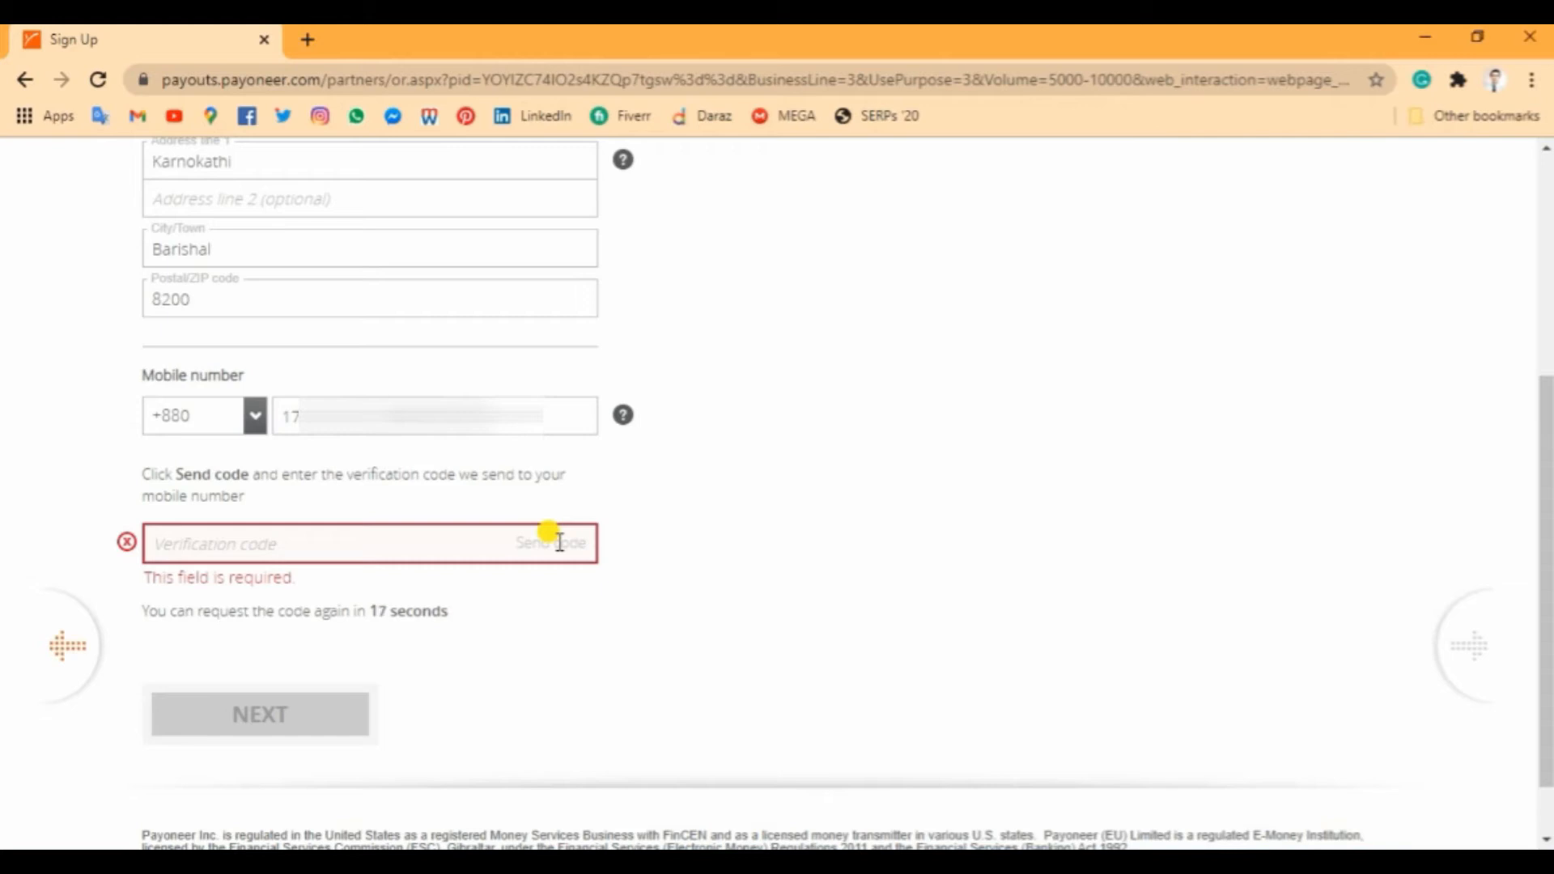
click(377, 530)
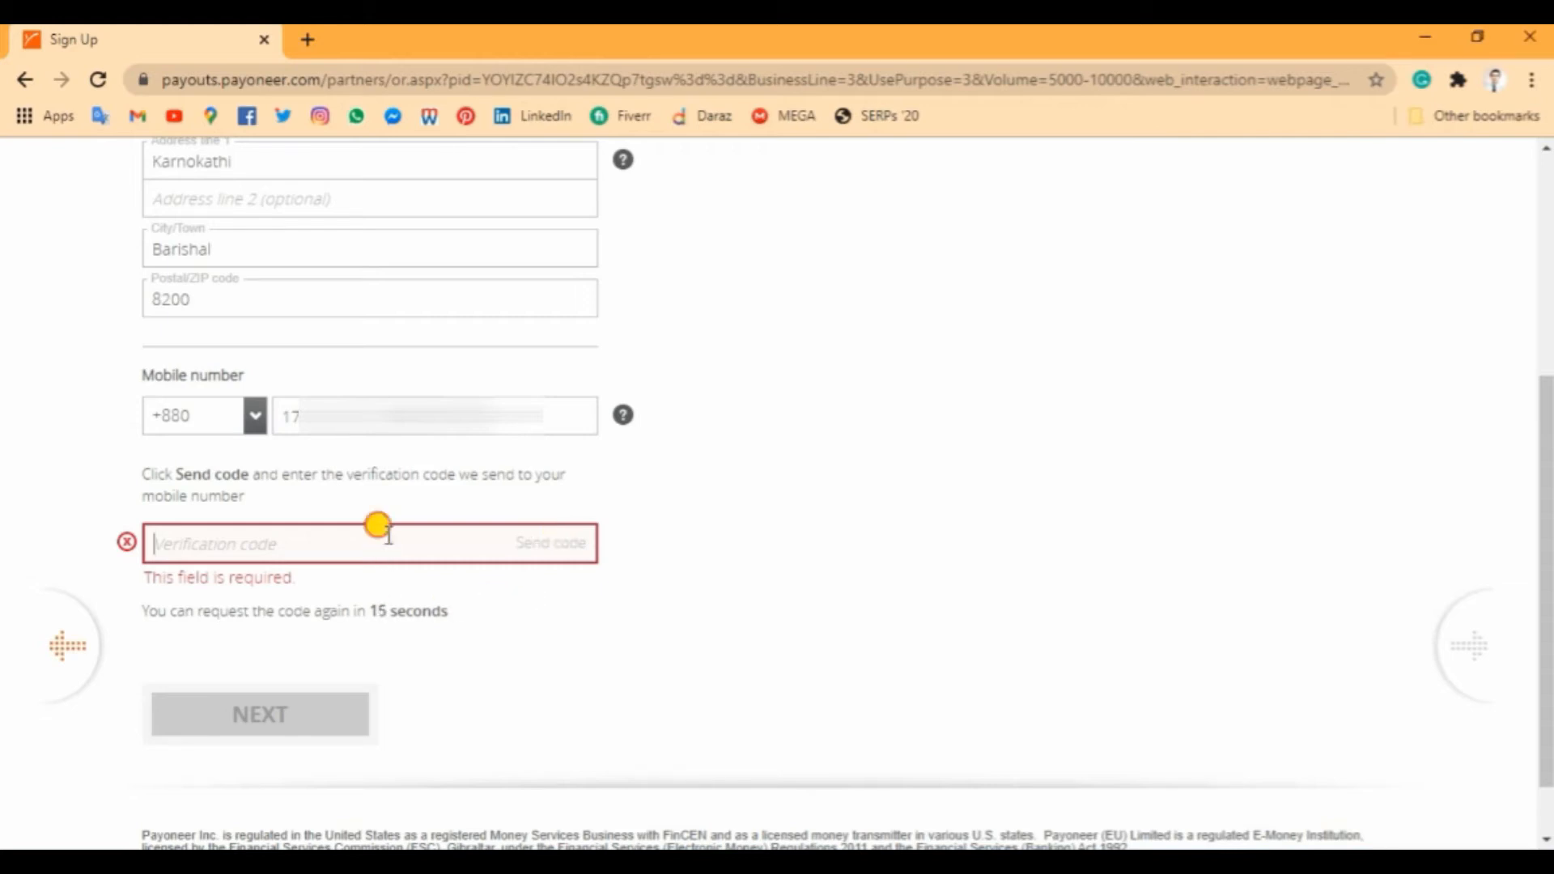
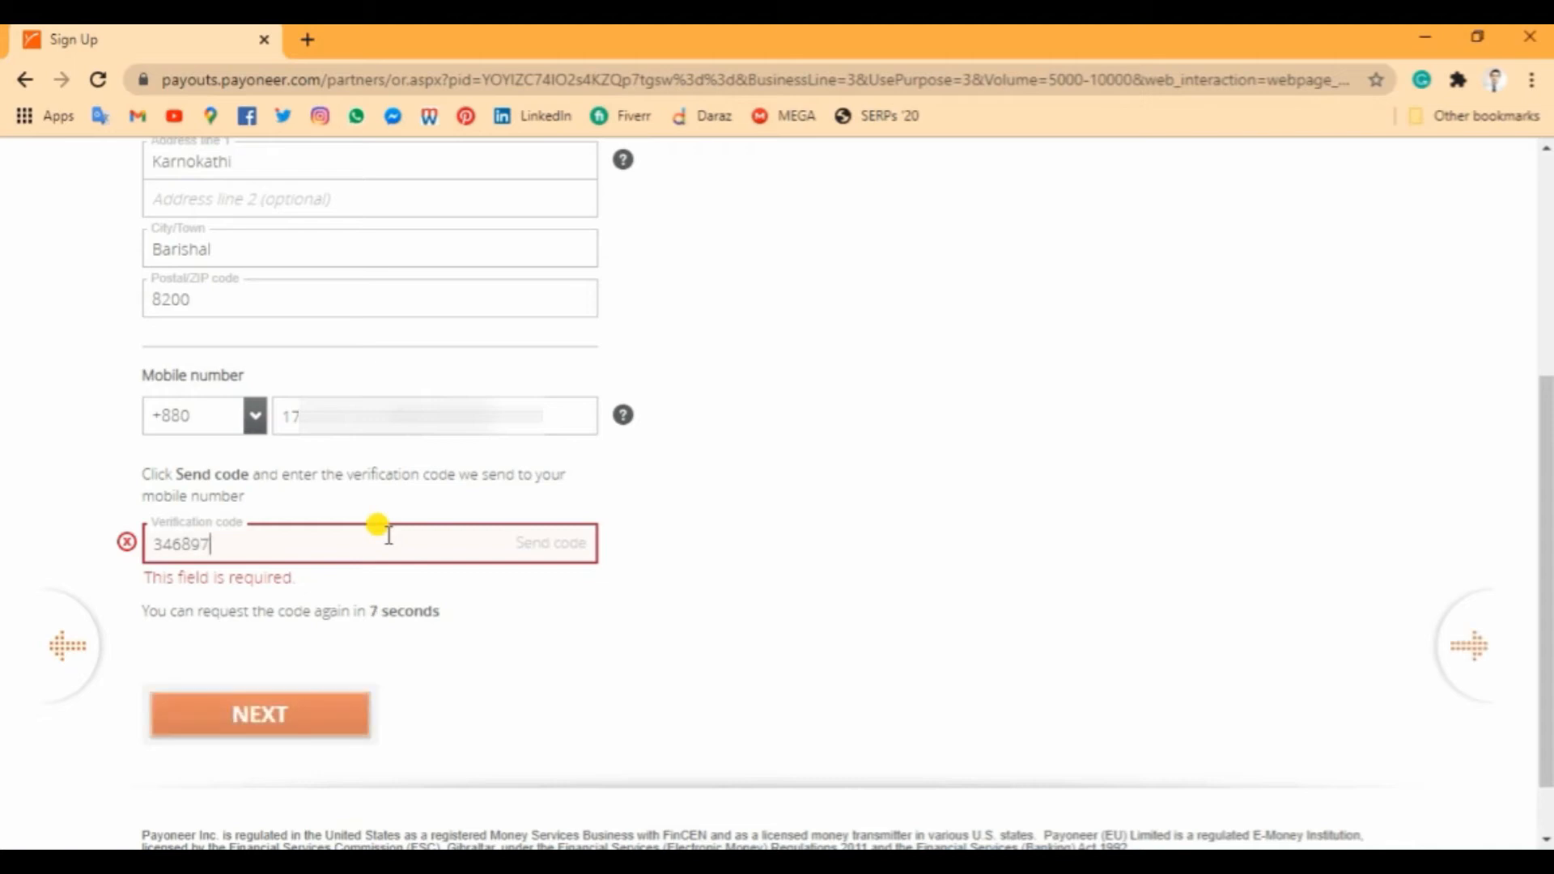
click(305, 717)
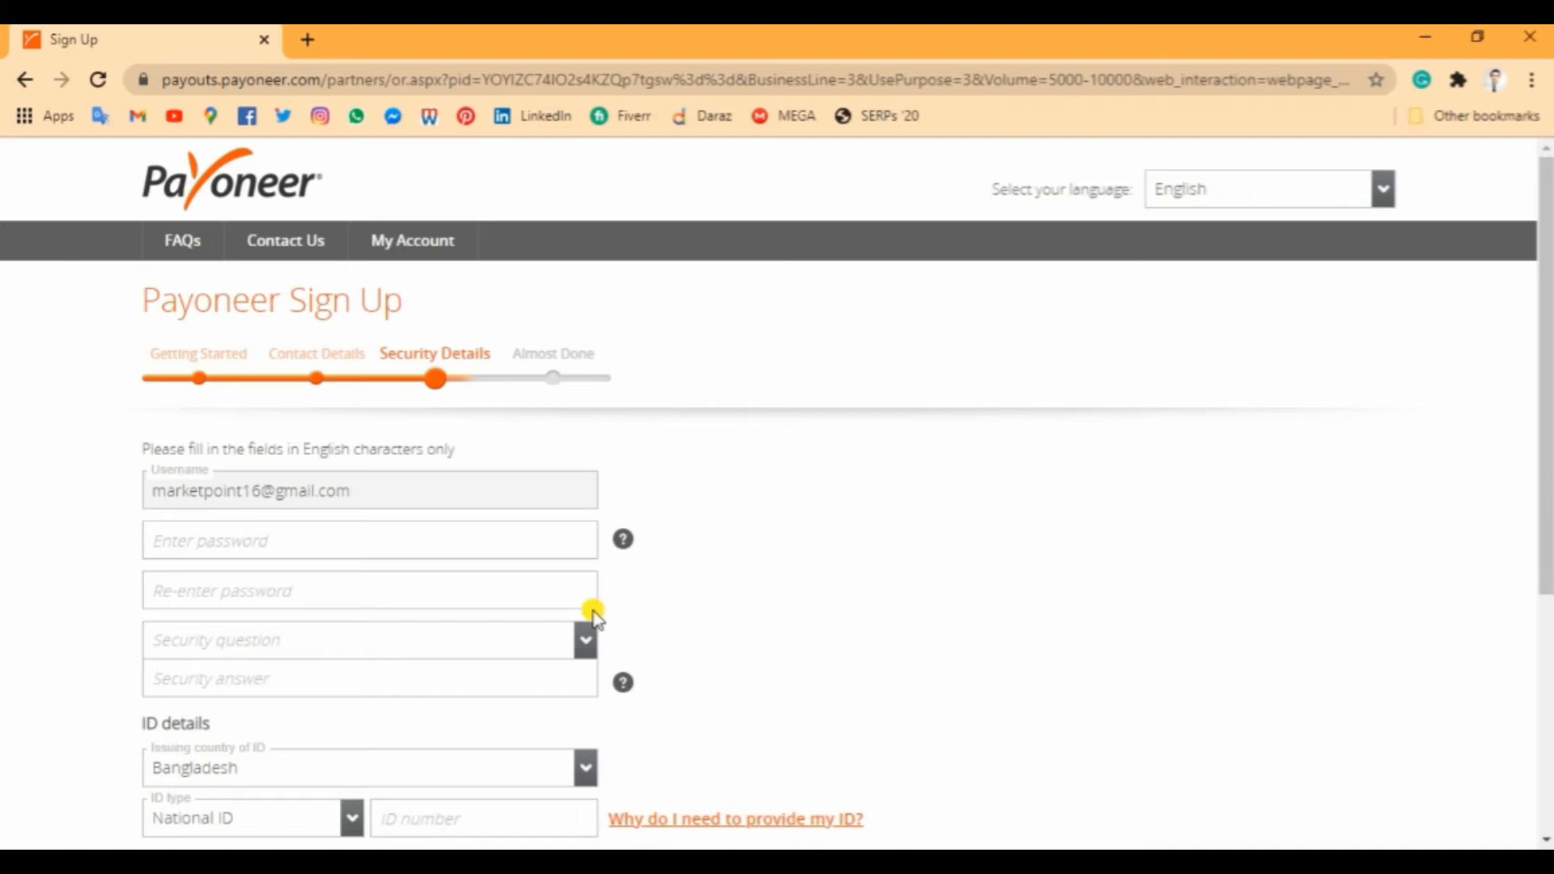
Dismiss Chrome's suggested password and bring the Notepad notes to the front.
scroll(593, 611, down, 5)
scroll(593, 613, up, 5)
click(285, 538)
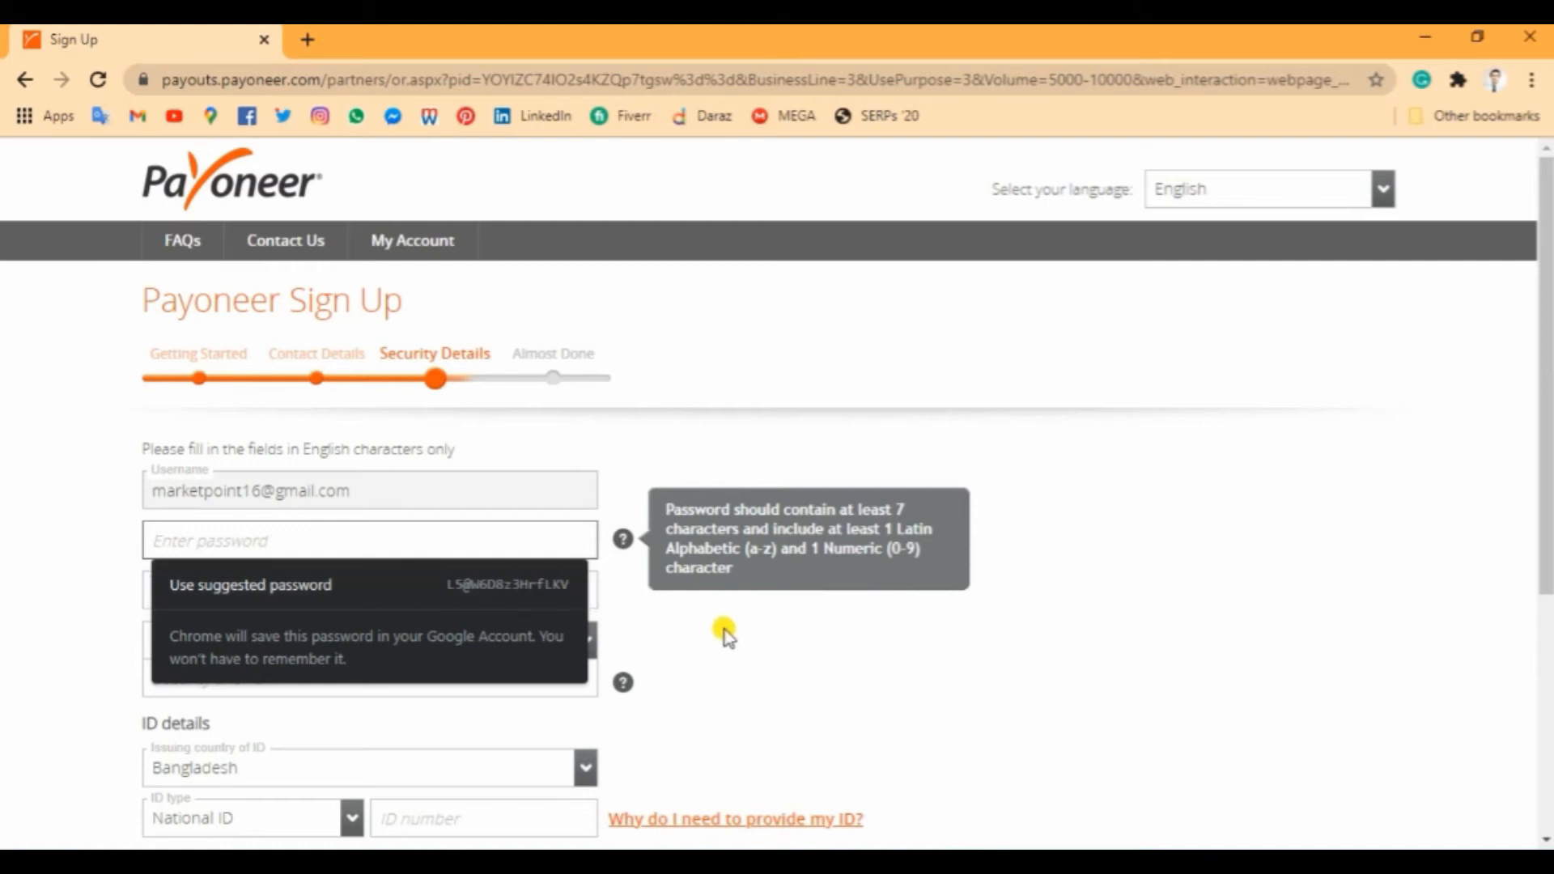
click(812, 698)
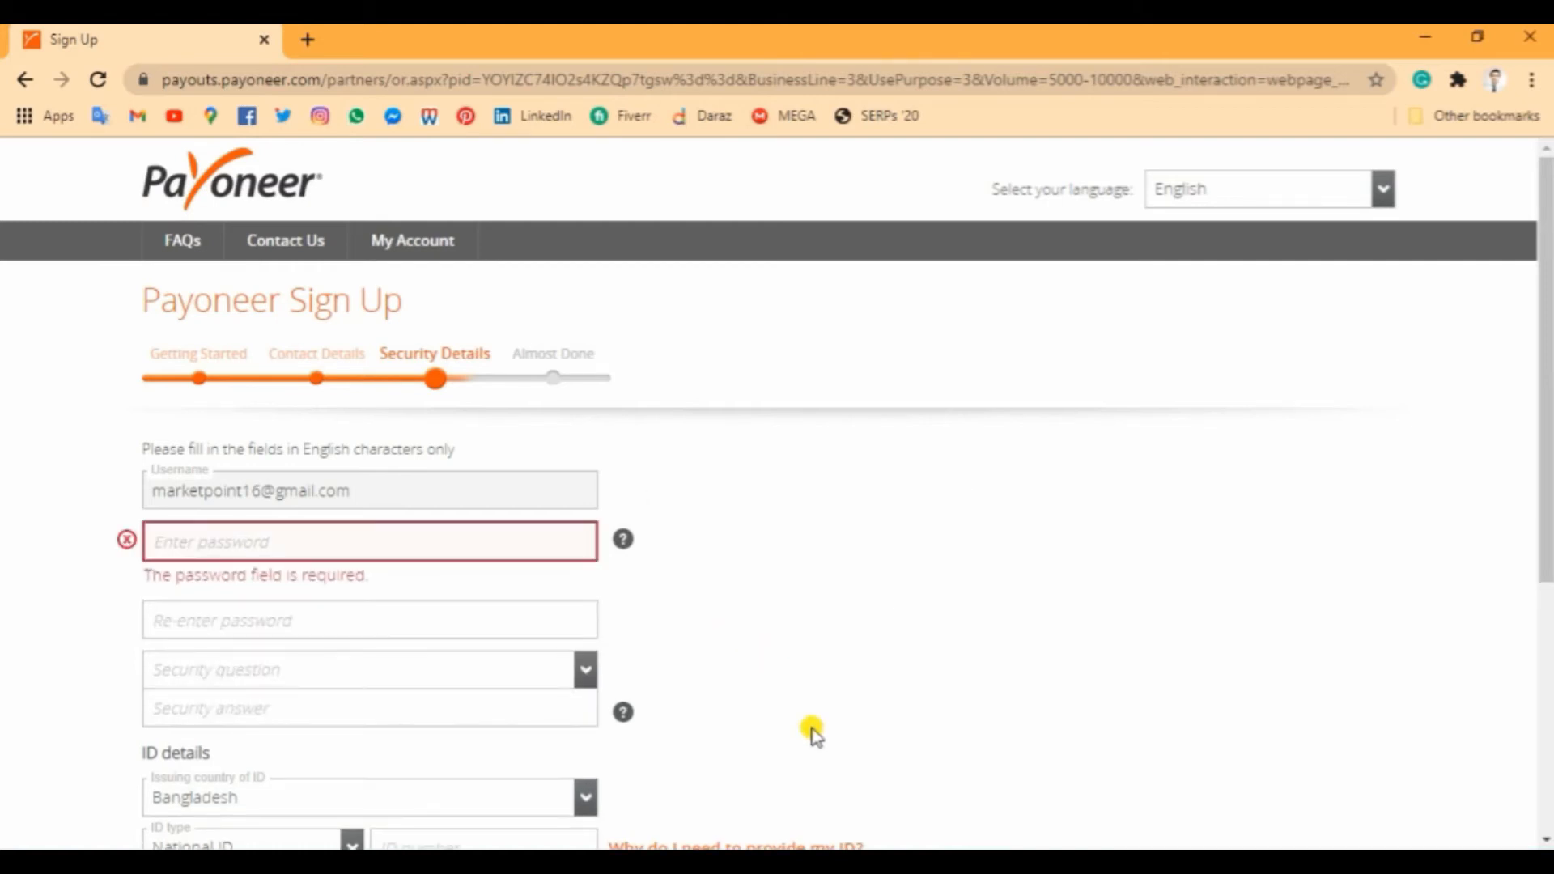
click(679, 861)
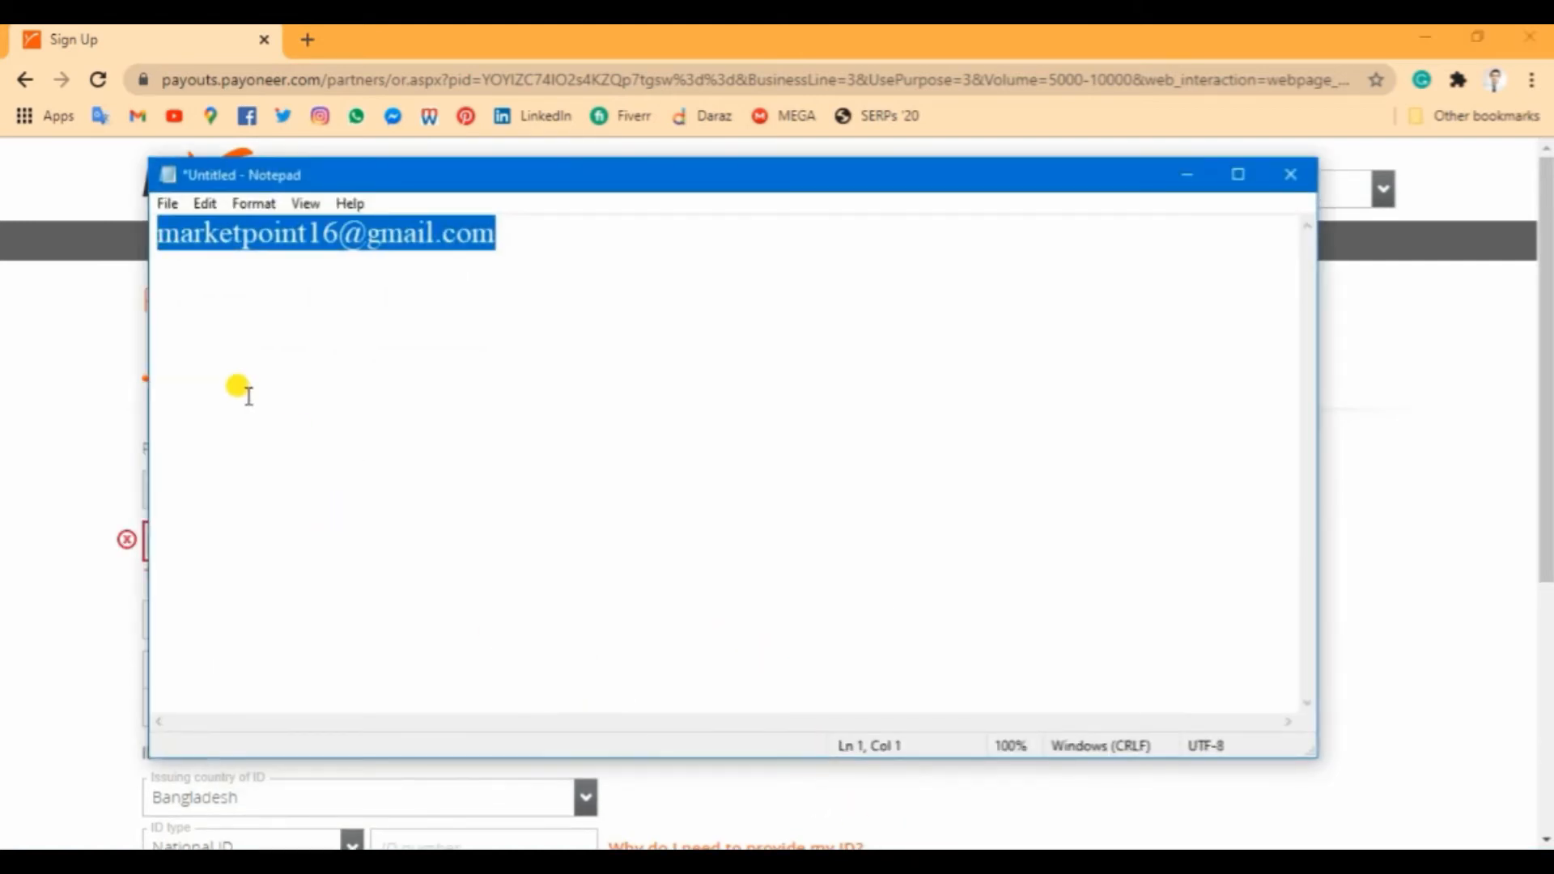
Type the new account password on a line below the email, select it, and minimize Notepad.
click(241, 370)
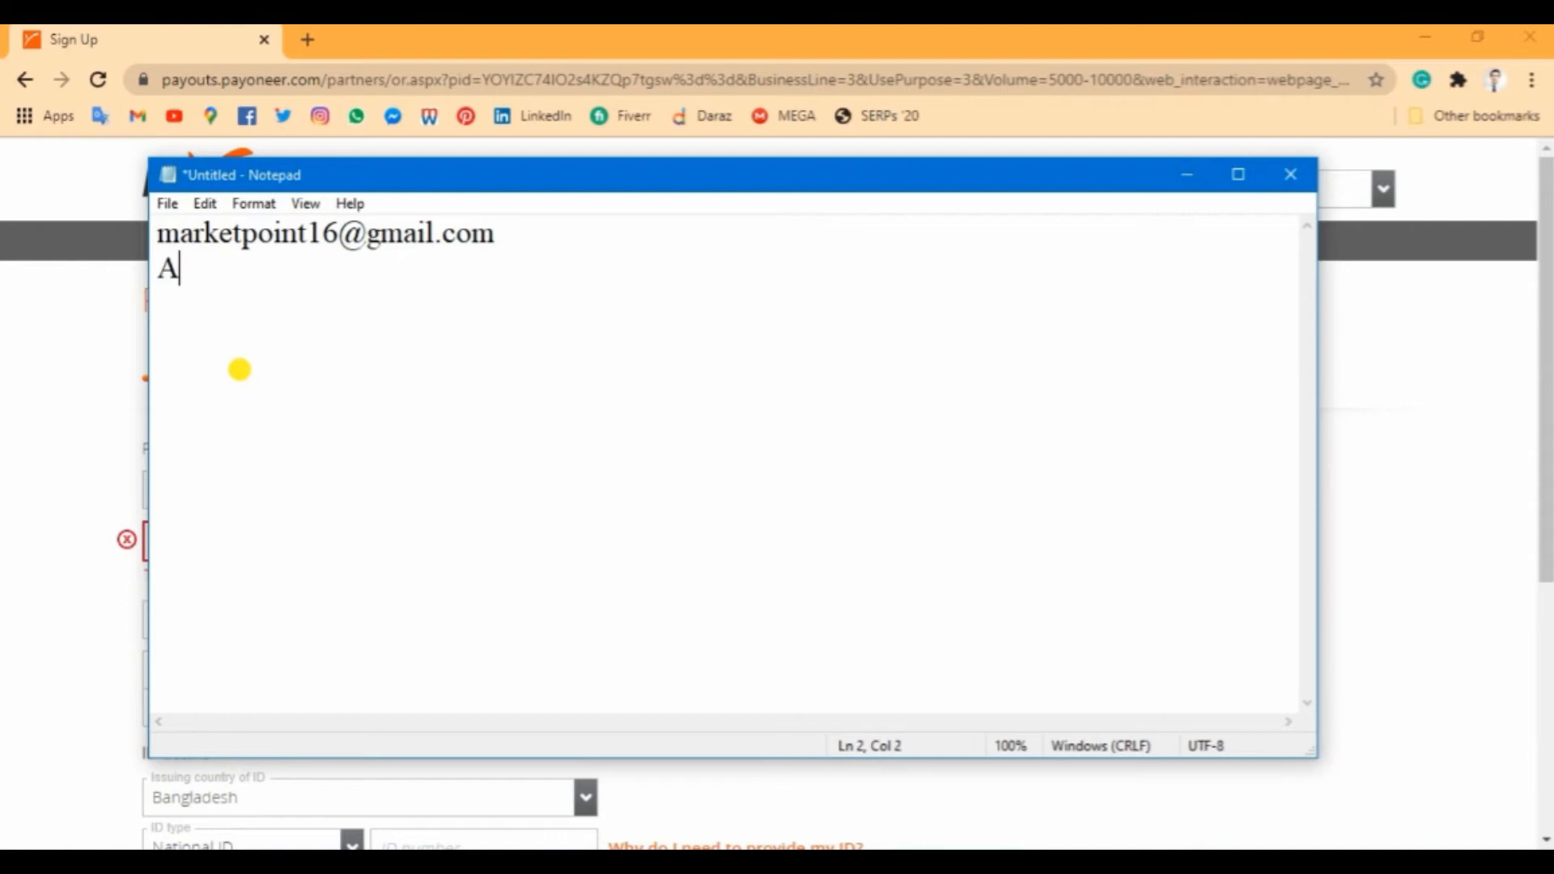
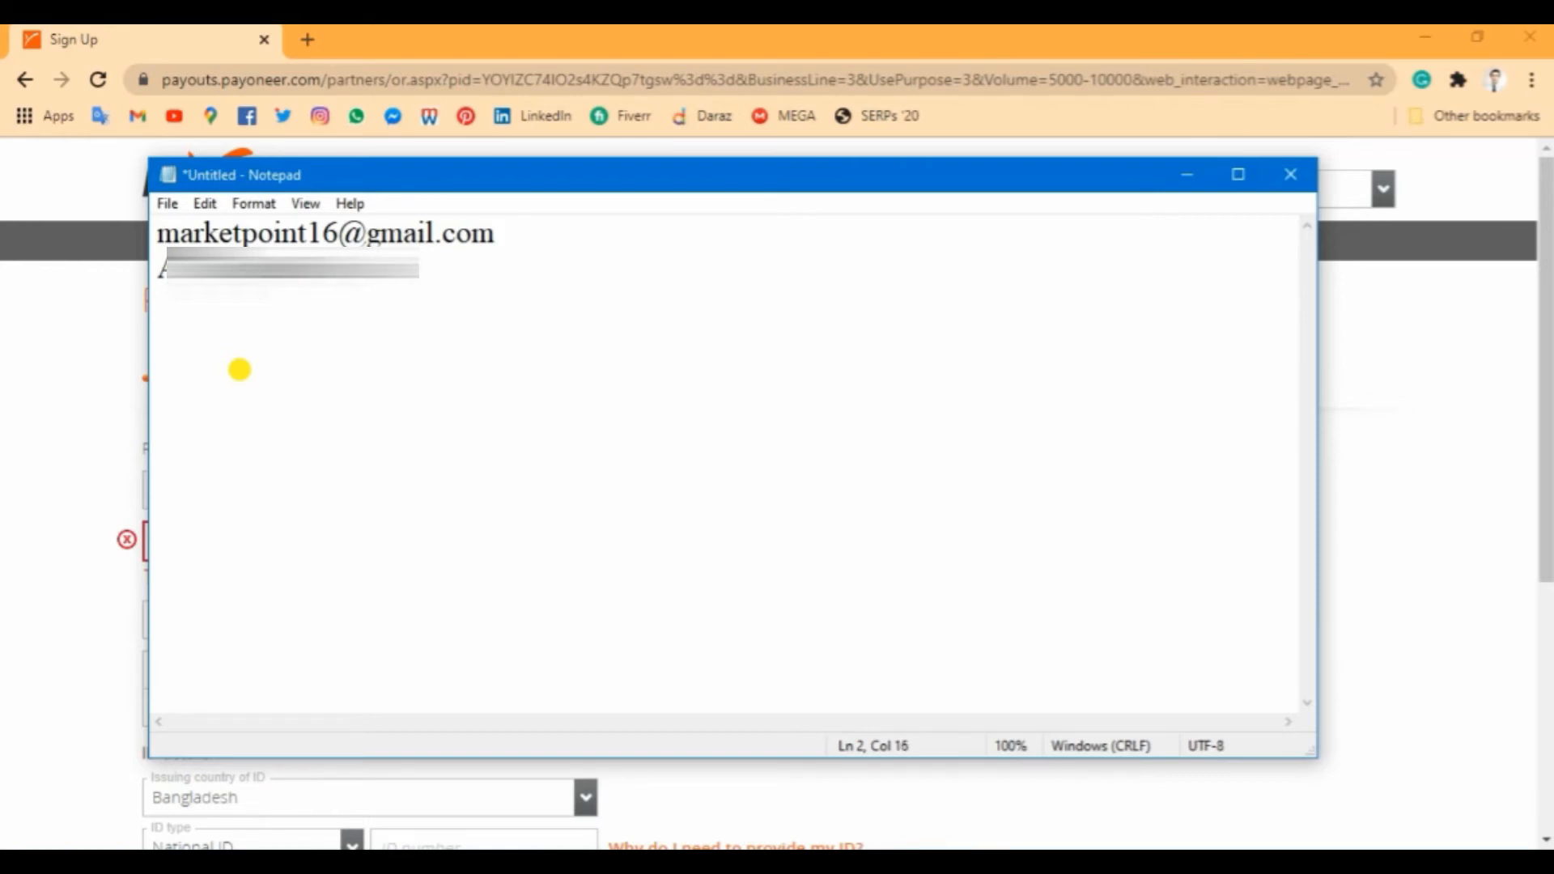
drag(444, 263, 113, 267)
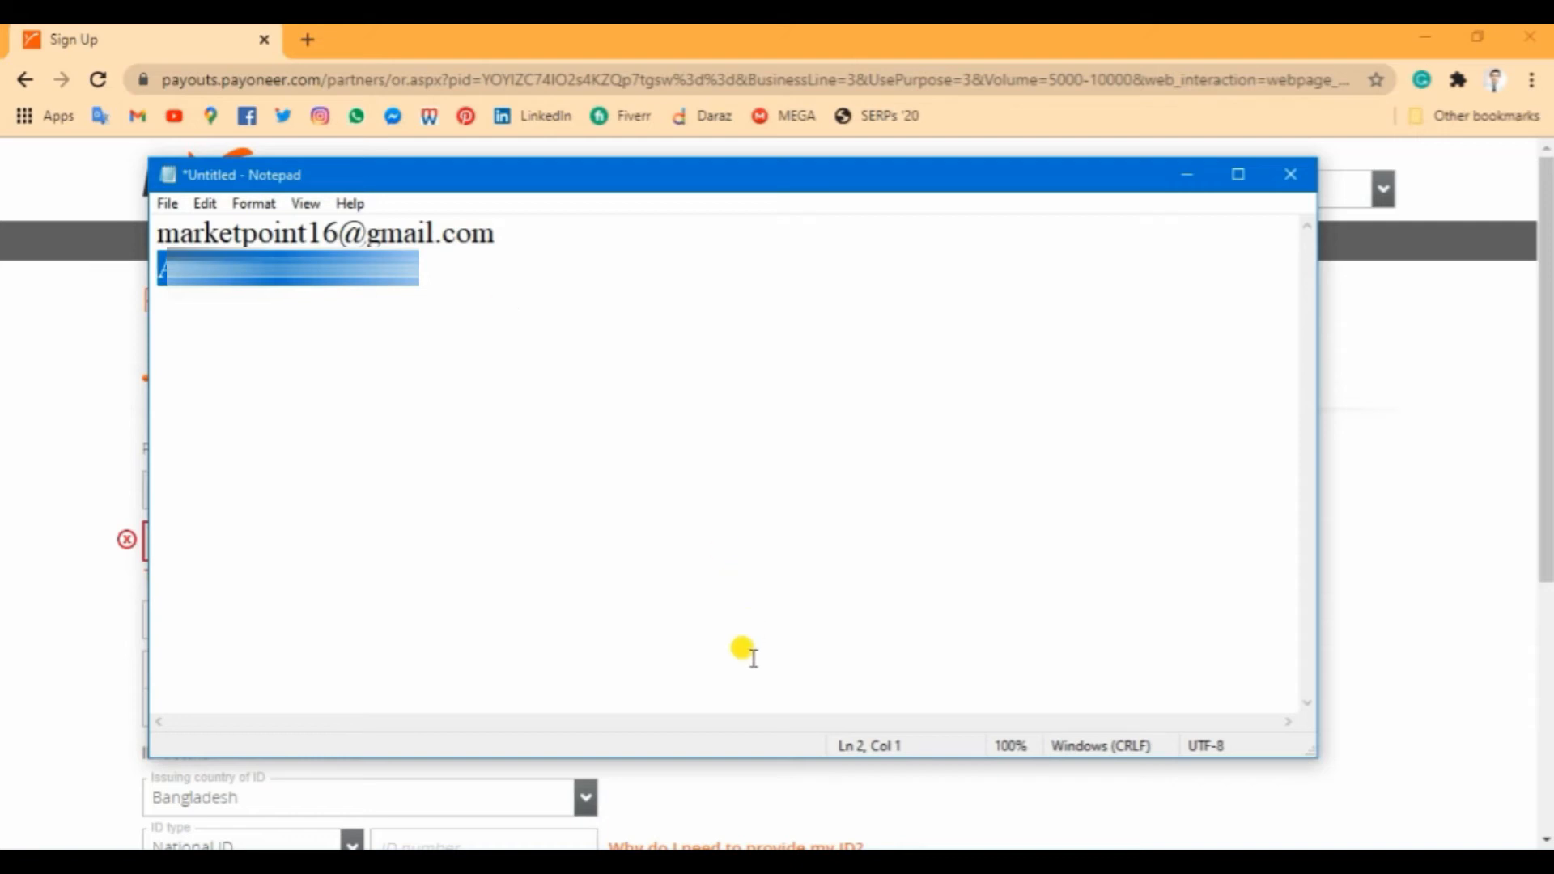
click(1188, 174)
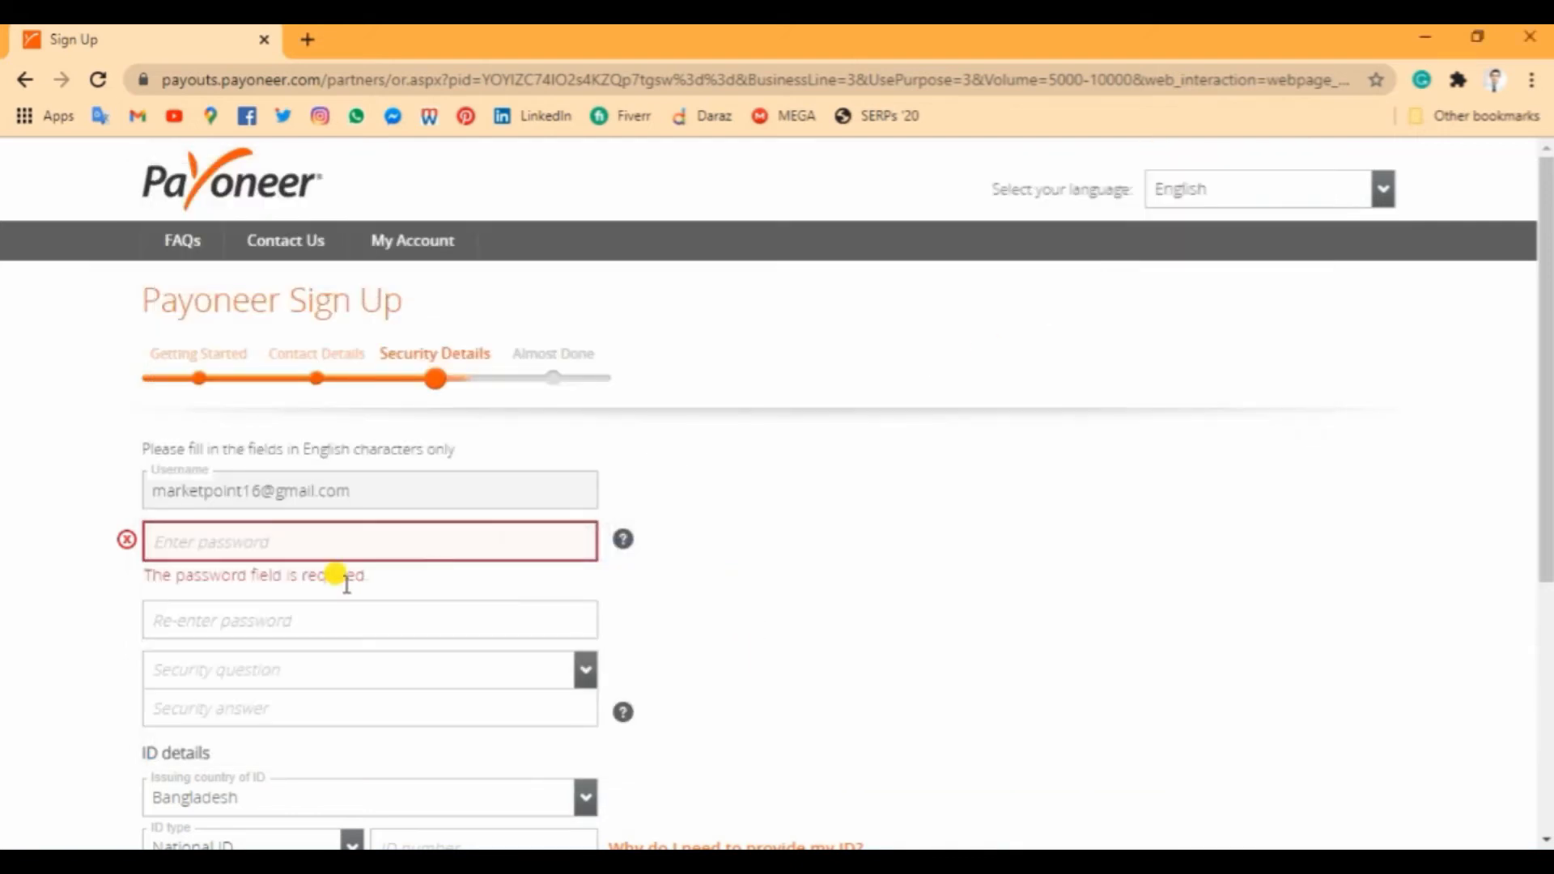
Paste the saved account password into both the password and re-enter password fields.
click(279, 540)
key(ctrl+v)
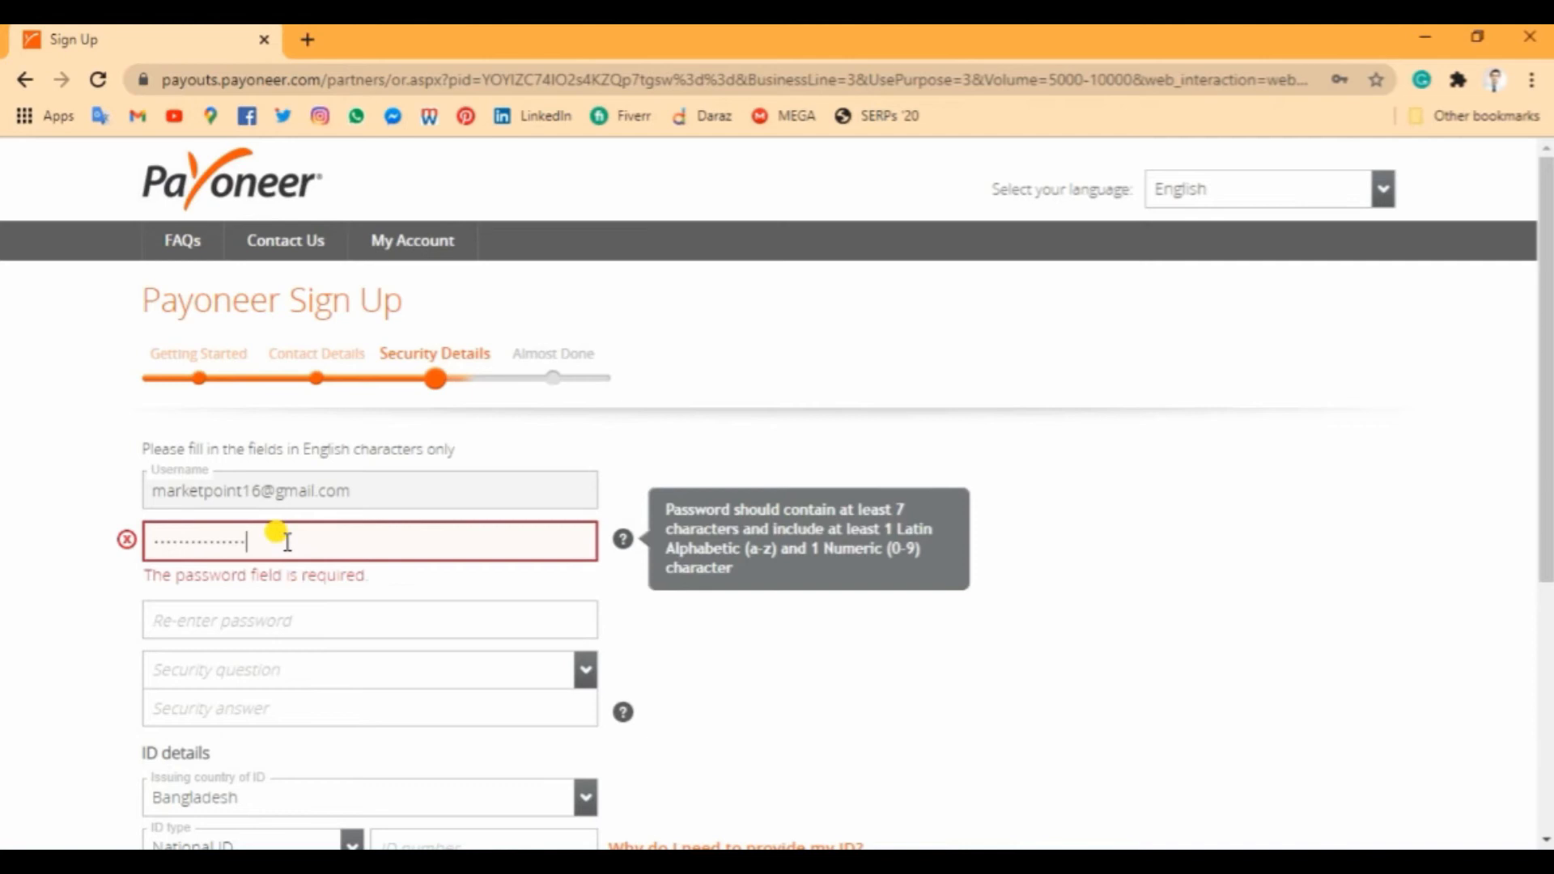
click(311, 619)
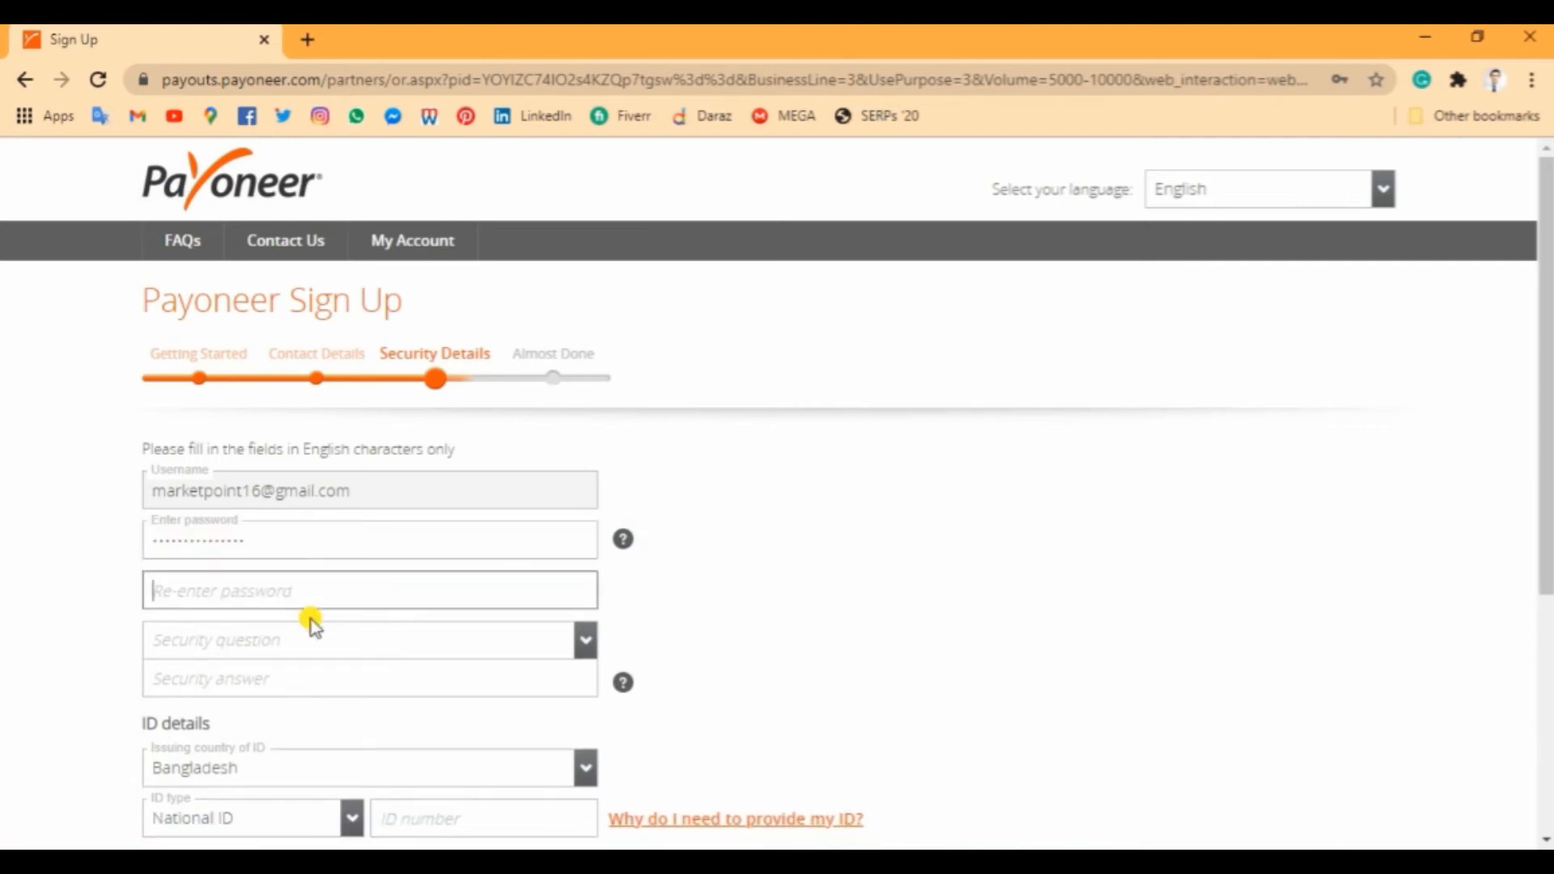
key(ctrl+v)
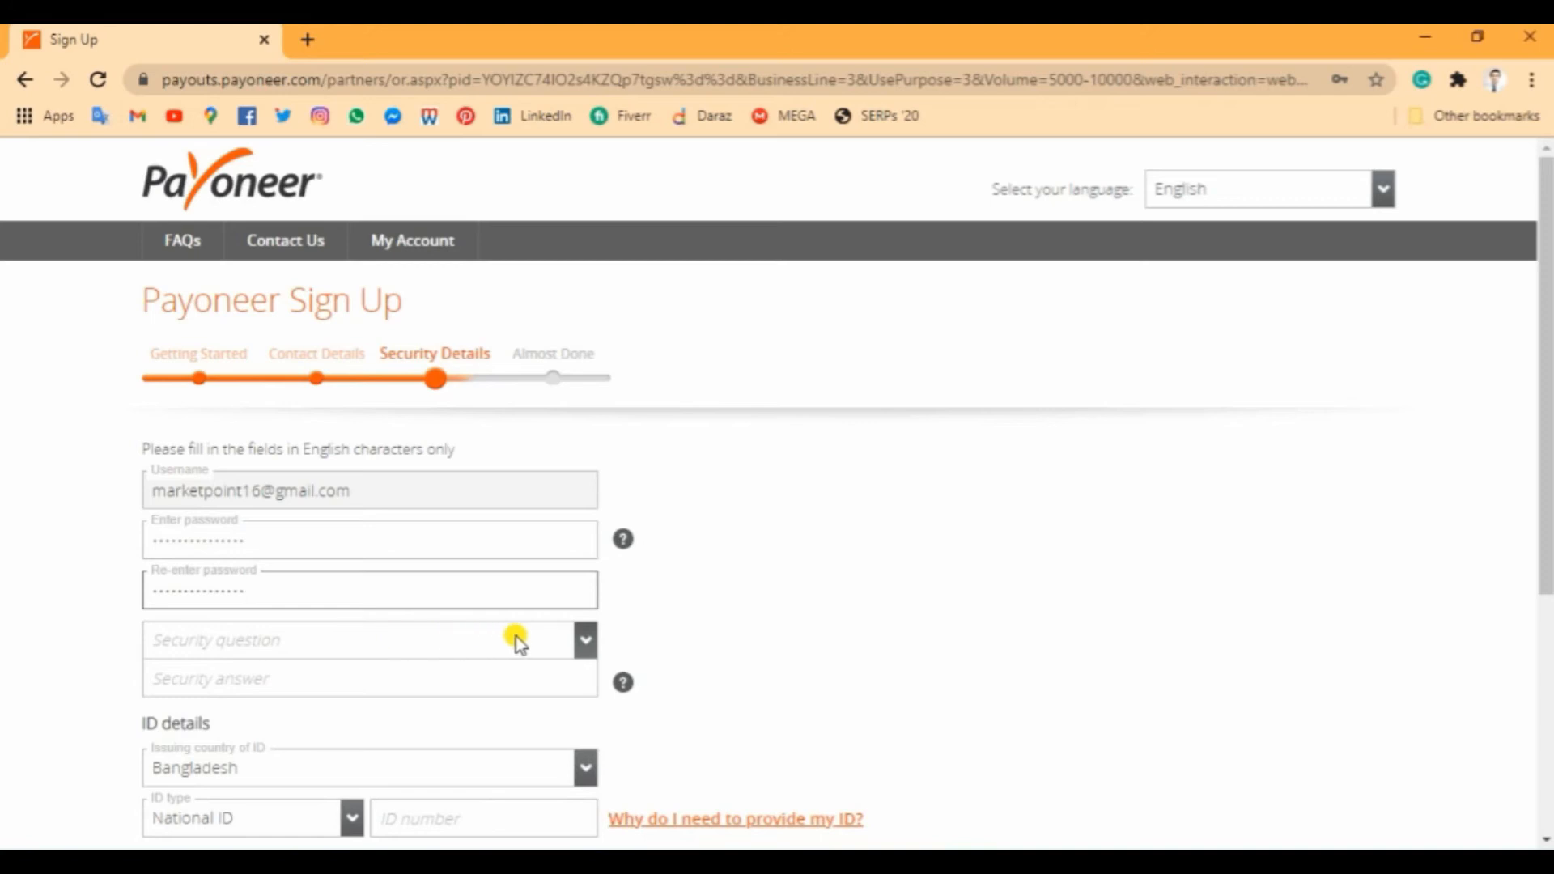
click(585, 647)
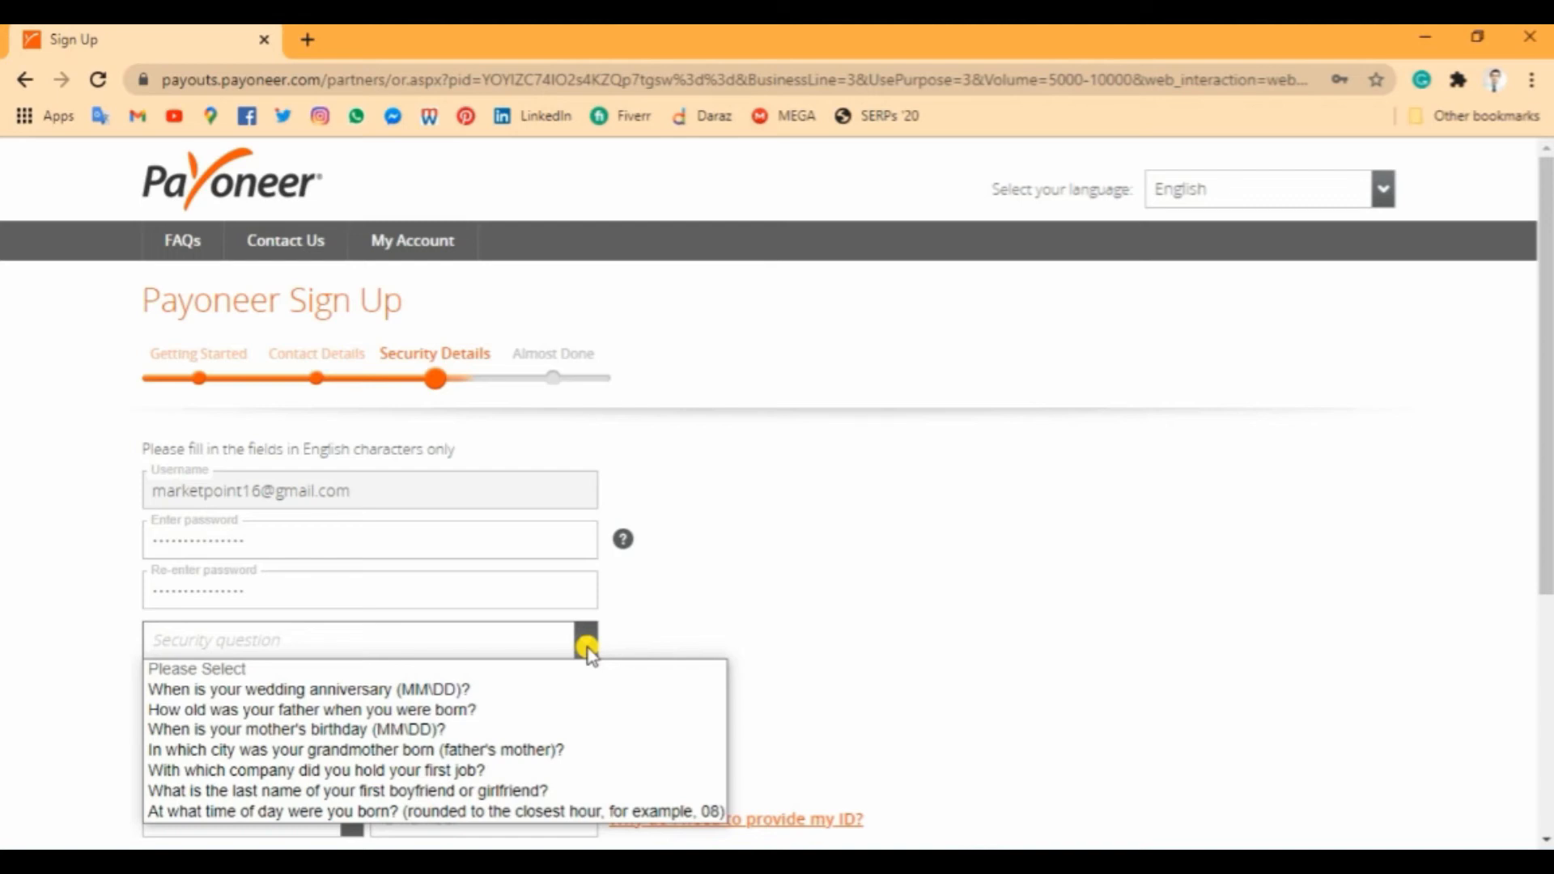
Choose the 'When is your mother's birthday (MM\DD)?' question and type the security answer.
click(296, 729)
click(249, 680)
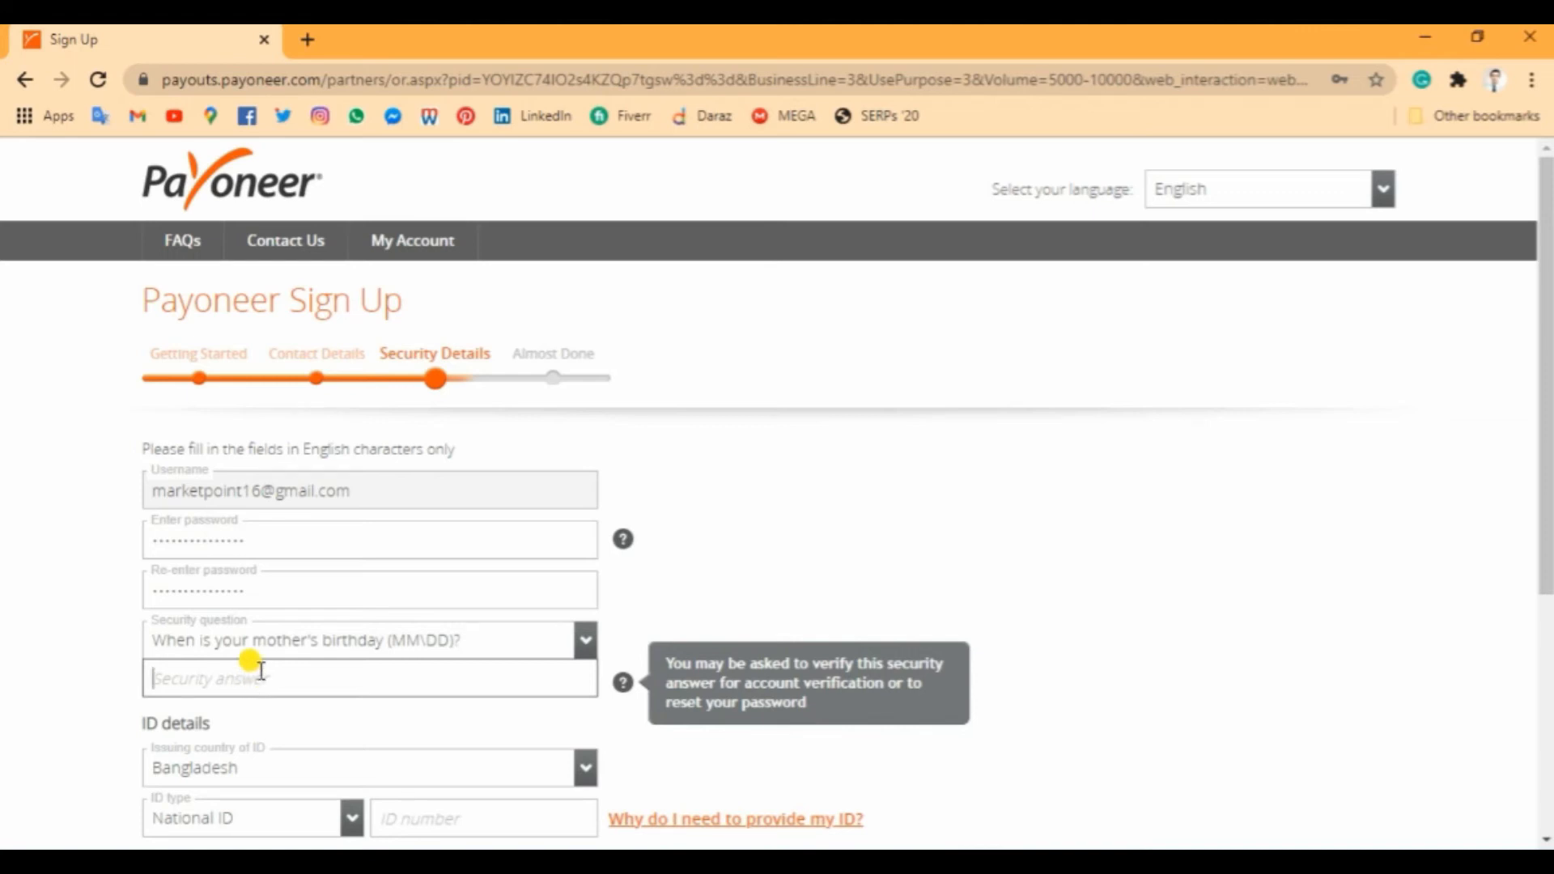
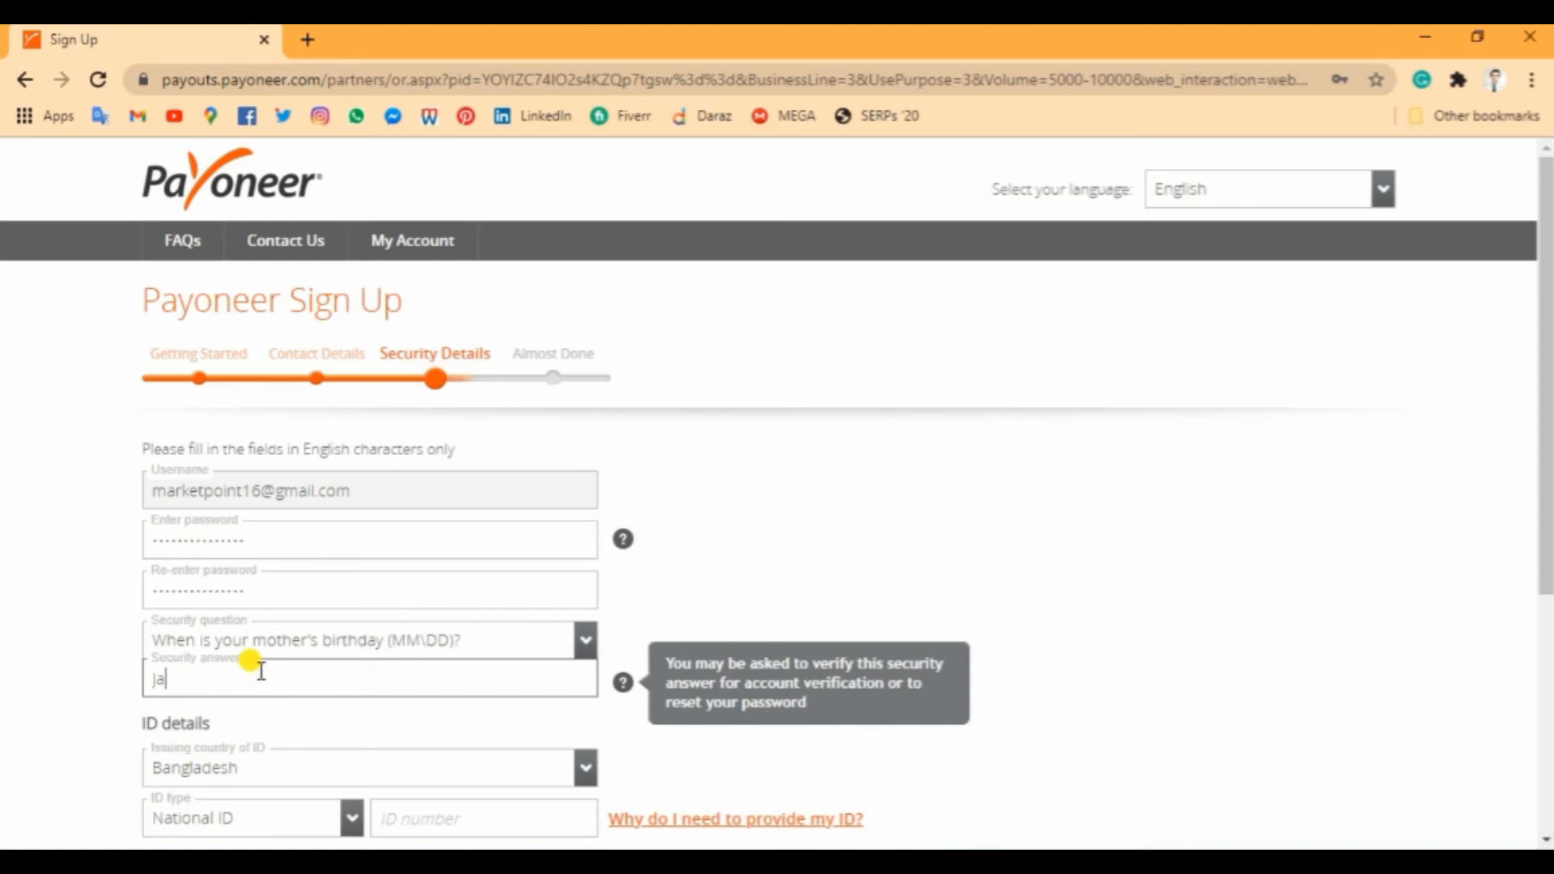
scroll(732, 715, down, 2)
click(455, 628)
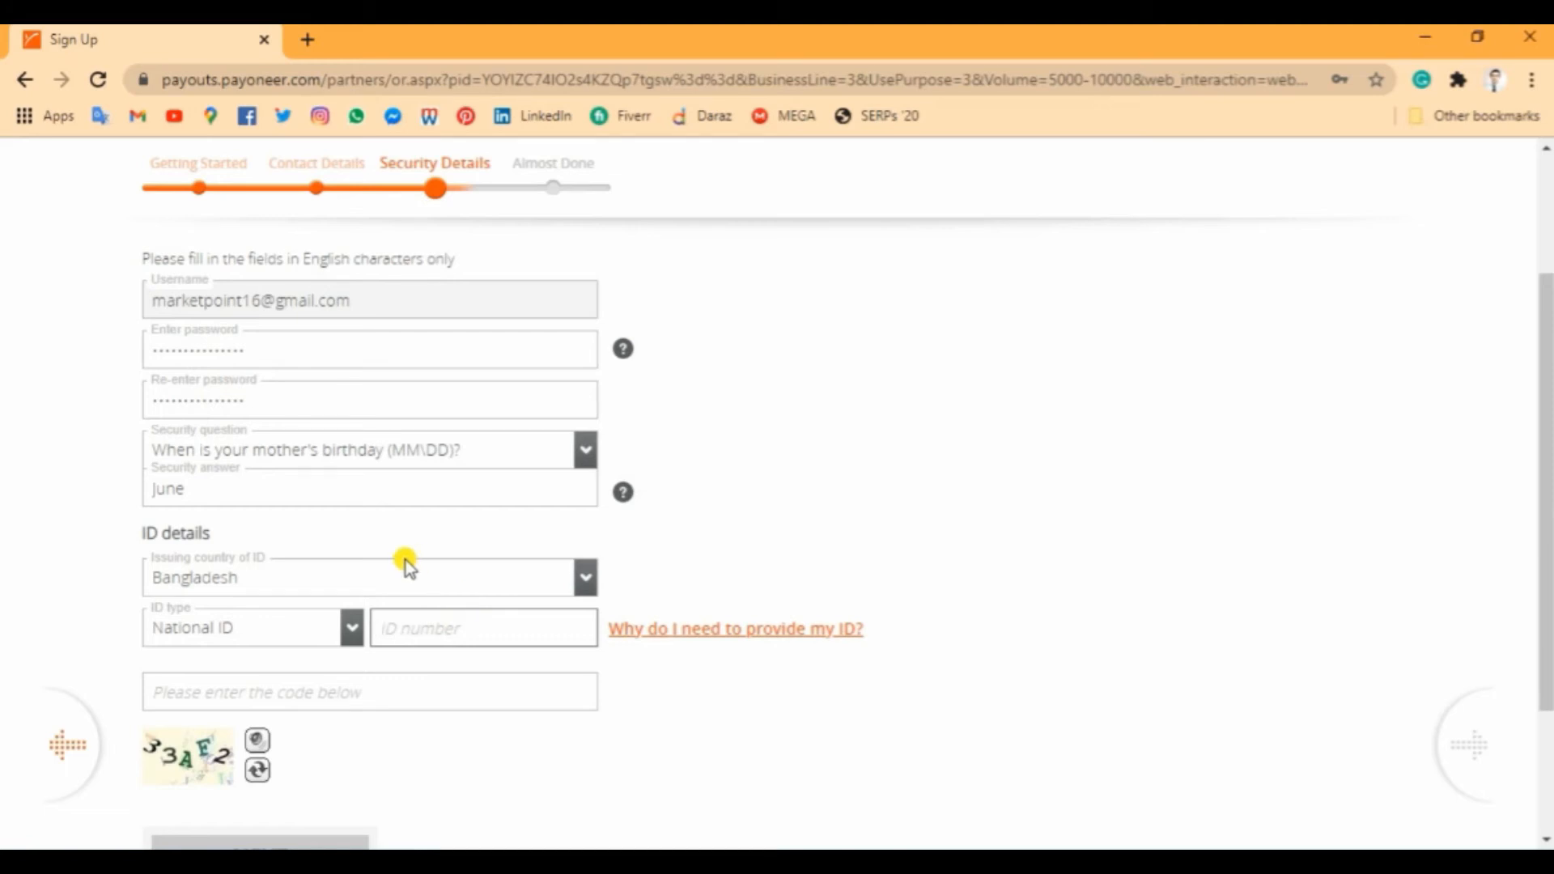
Set the ID type to National ID, replacing Smart National Identity Number, and select the ID number field.
click(352, 627)
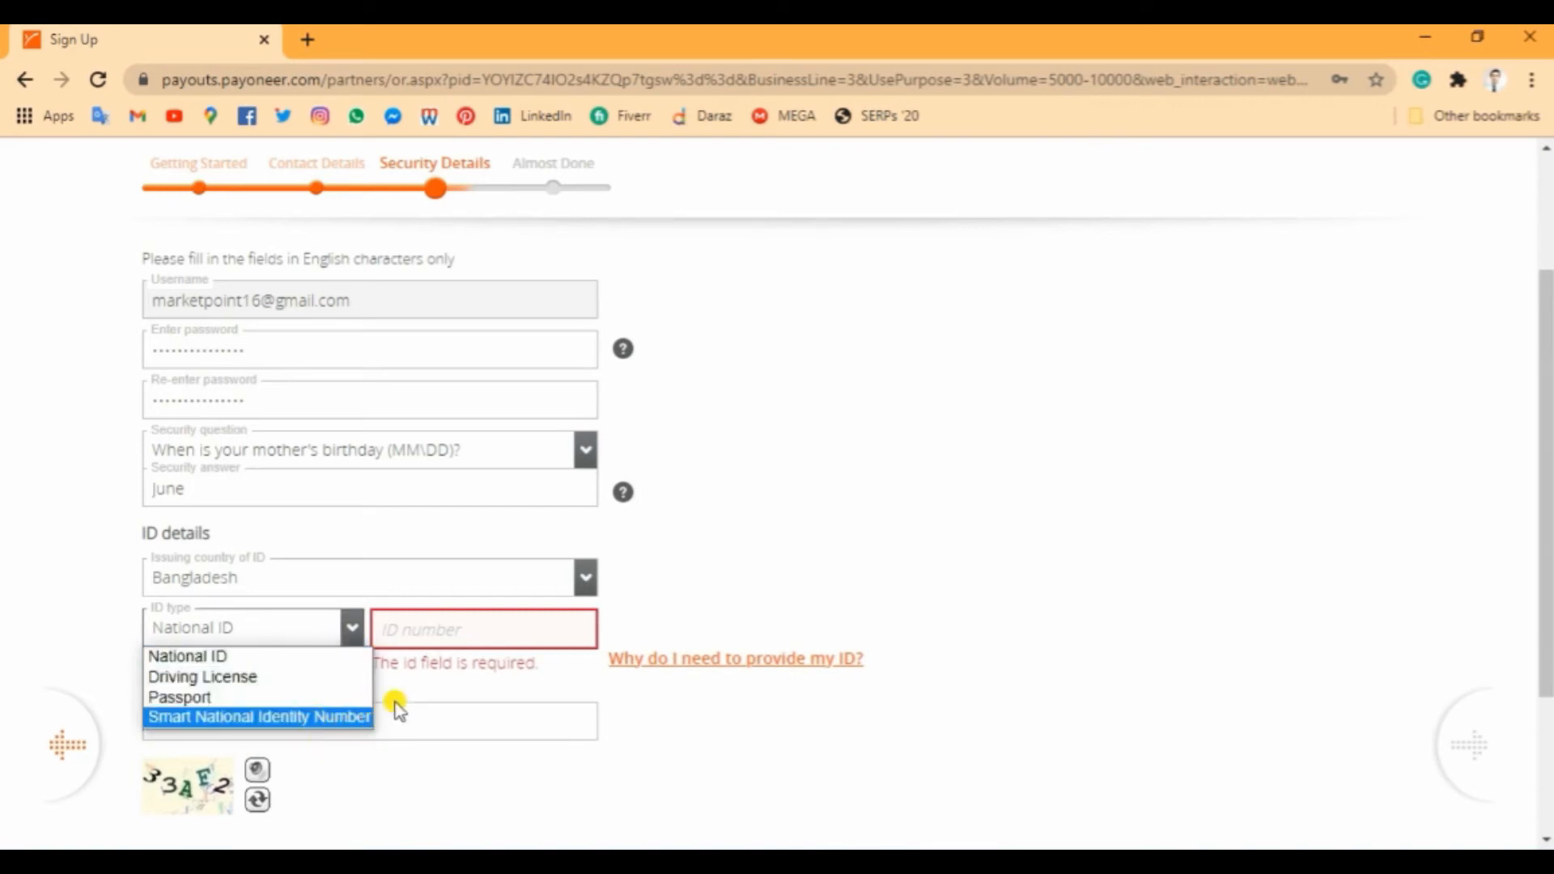
click(303, 719)
click(350, 639)
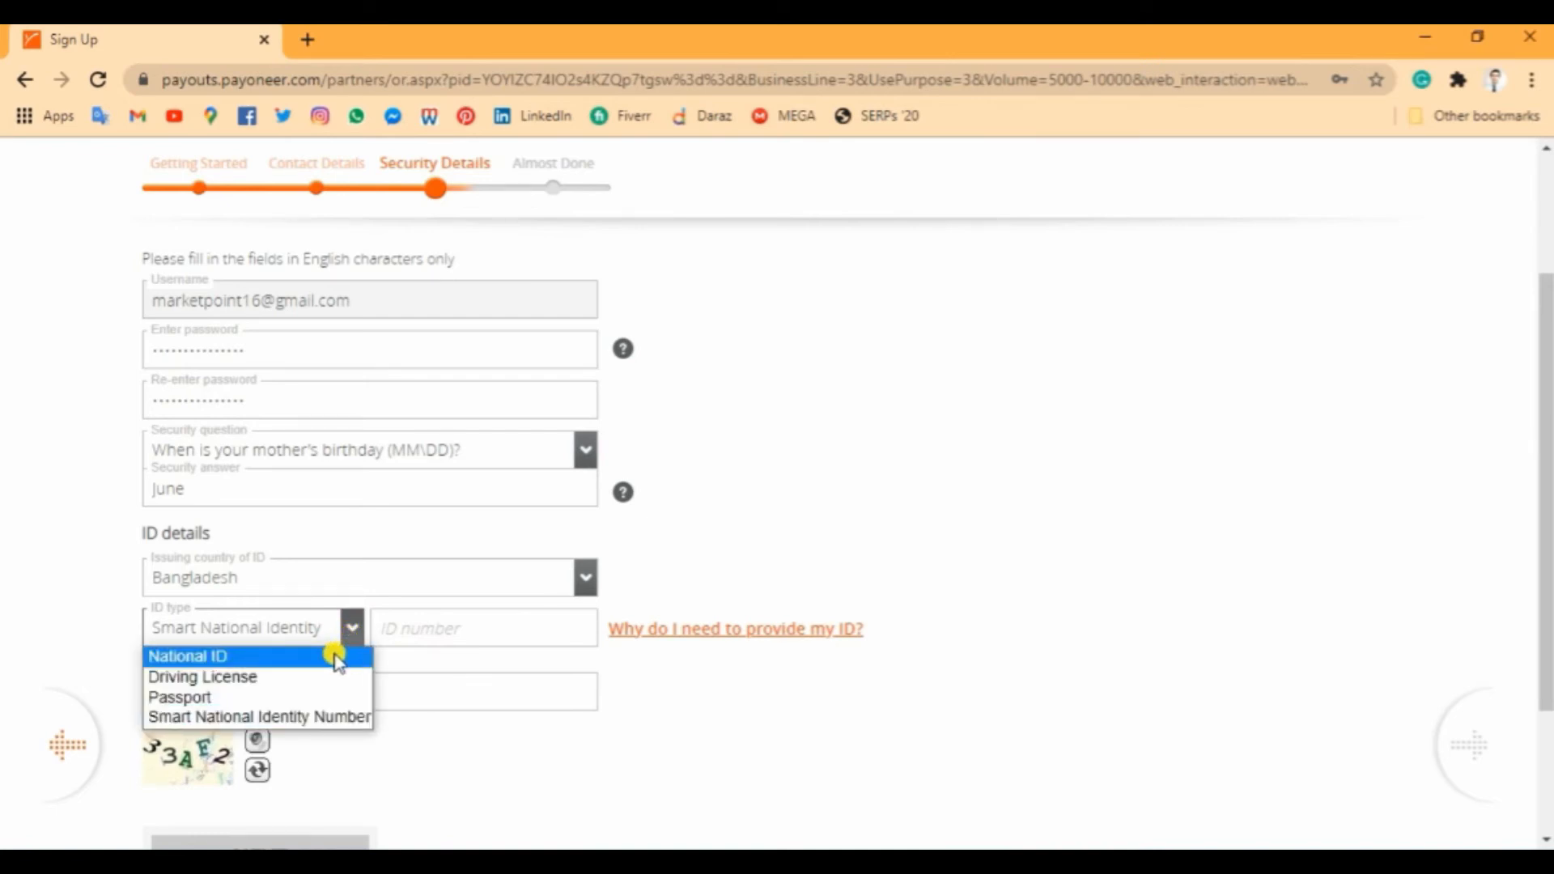
click(332, 654)
click(395, 628)
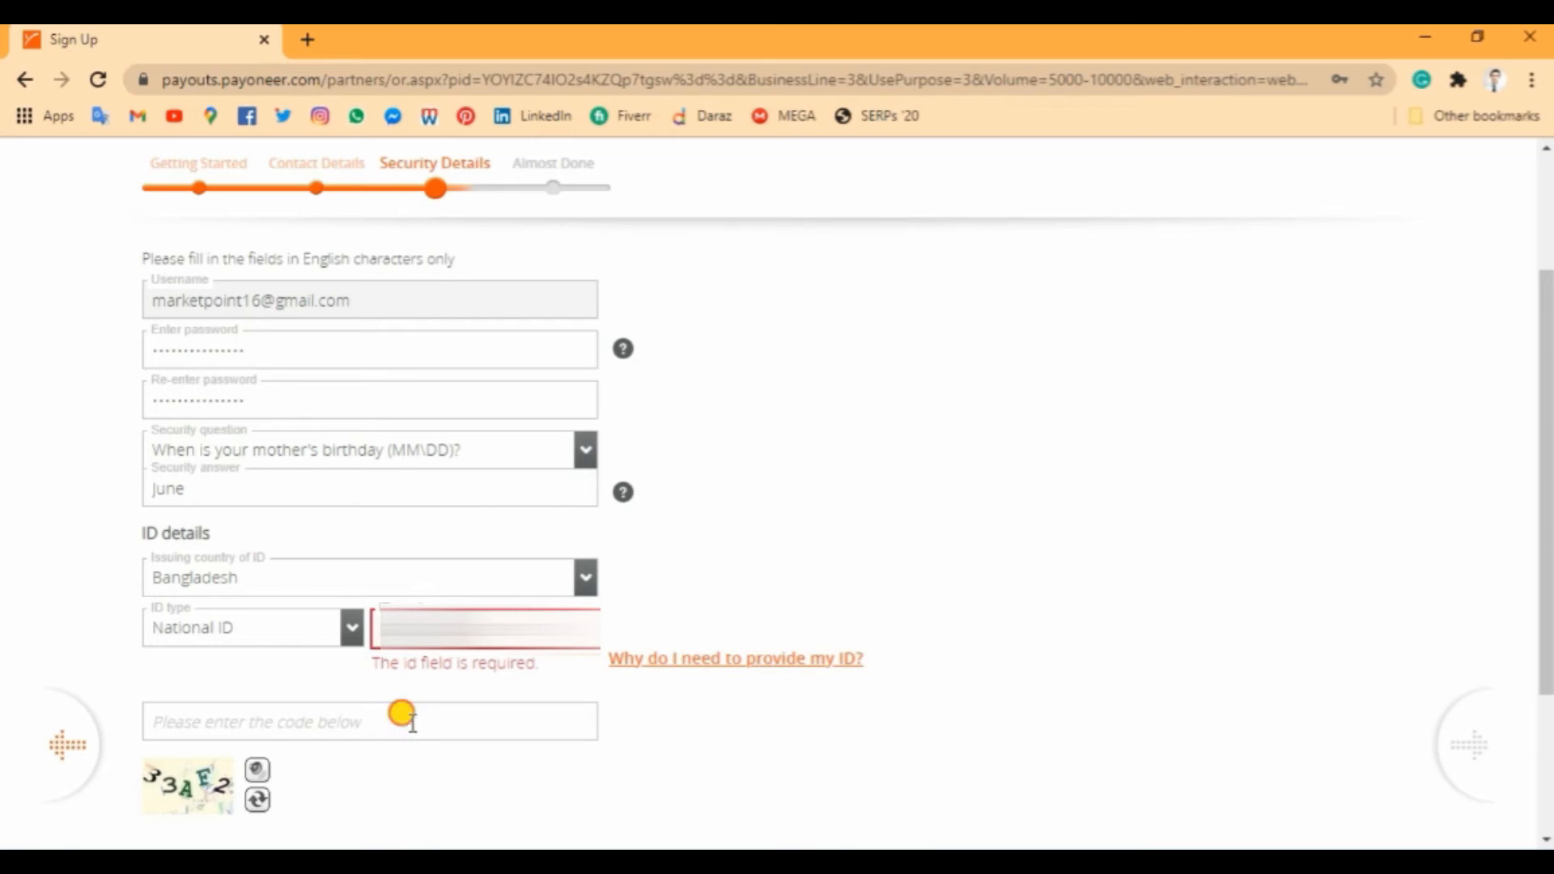
Enter image code 33AF2 and submit the Security Details step.
click(411, 731)
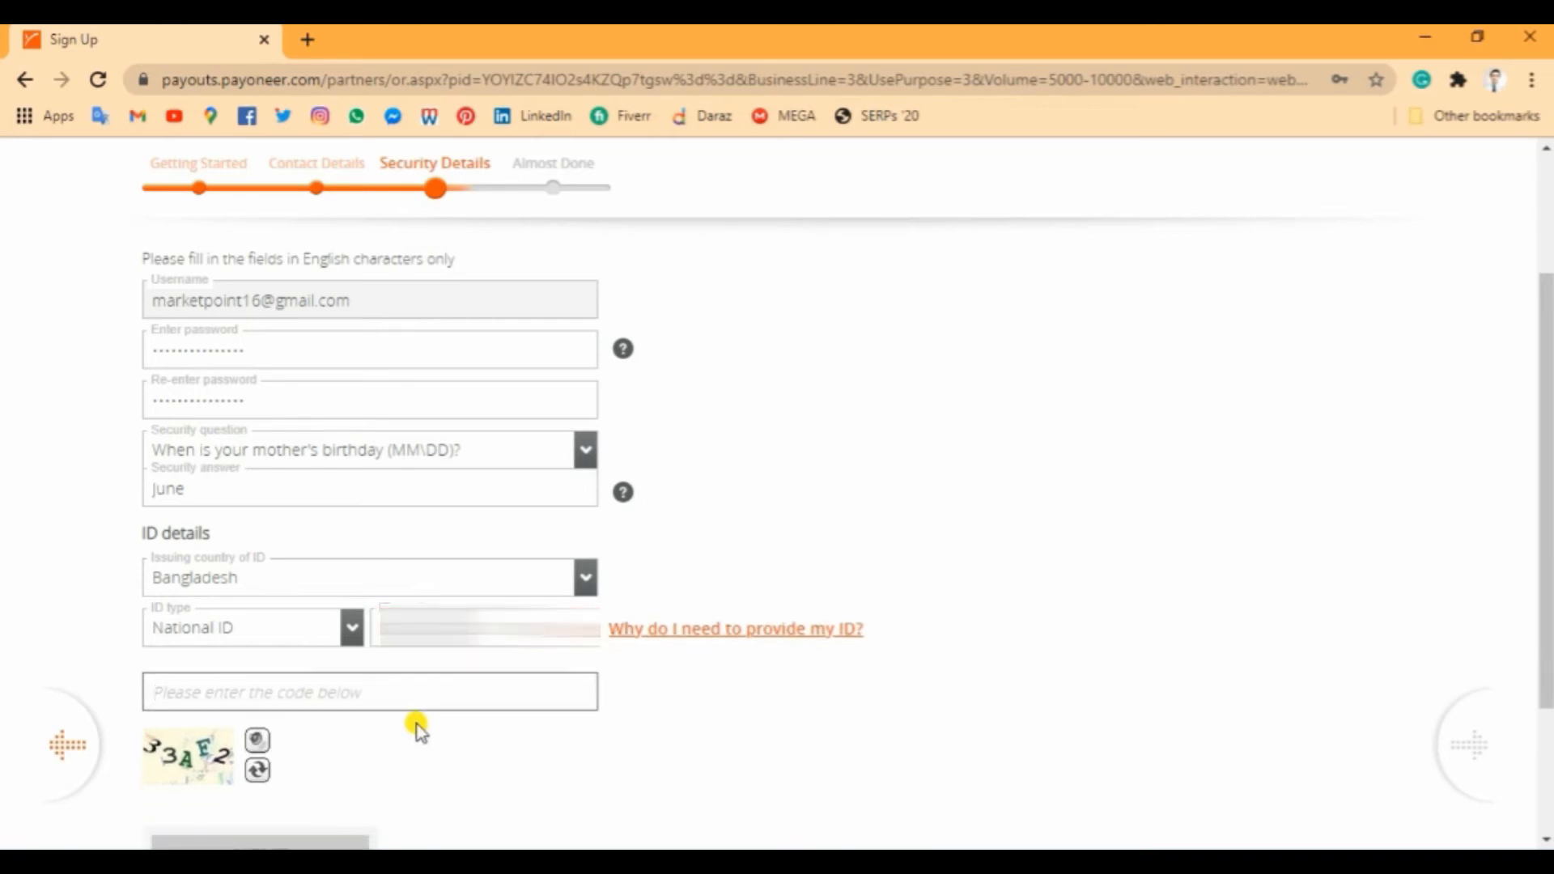
text(33A)
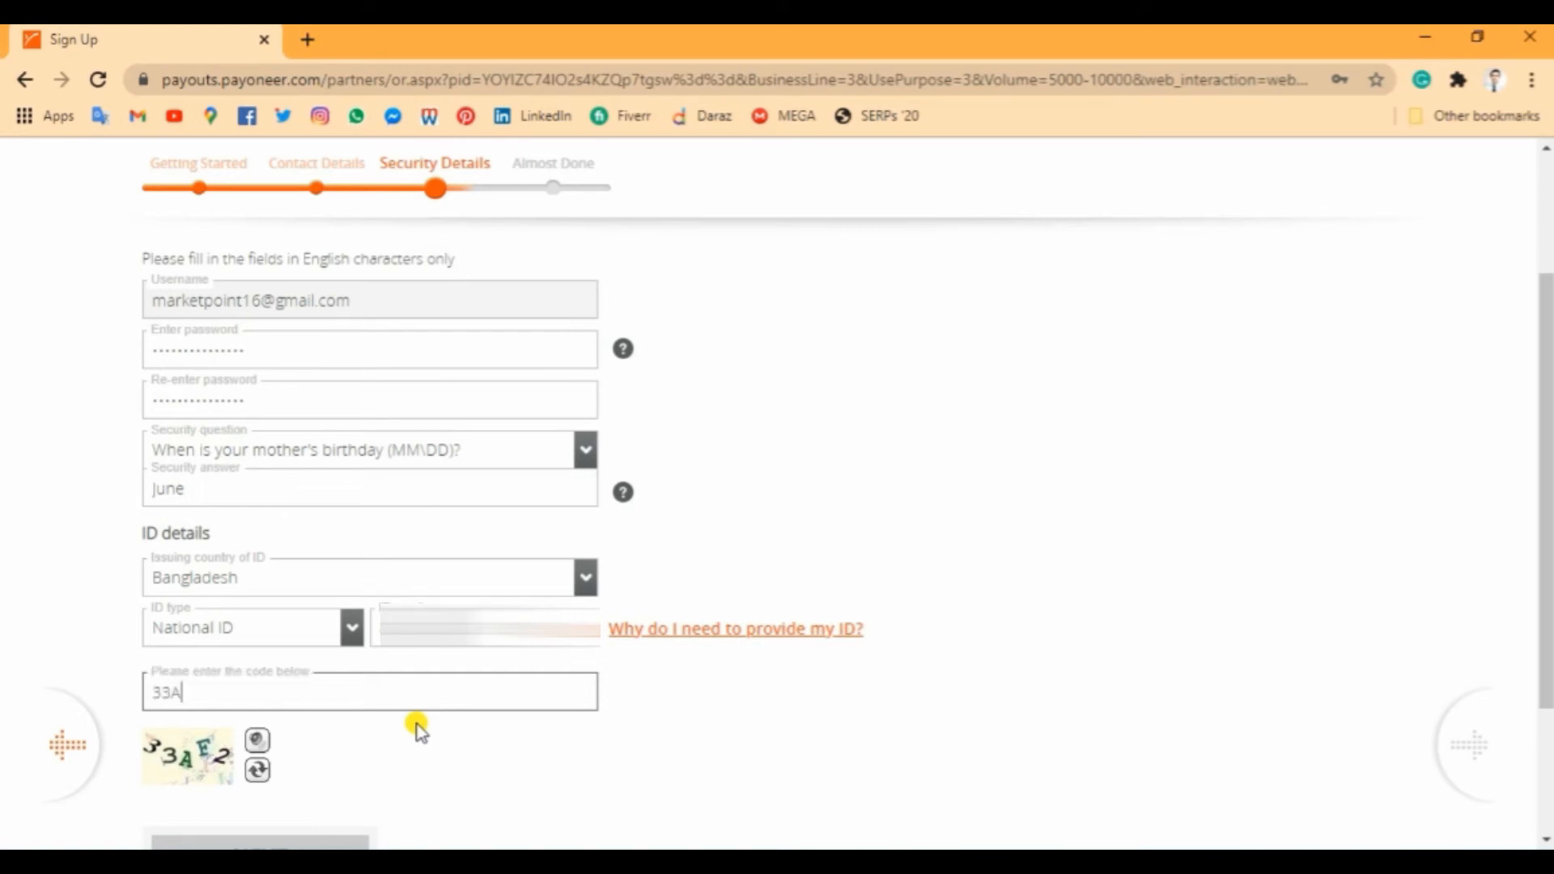
text(F2)
scroll(422, 735, down, 3)
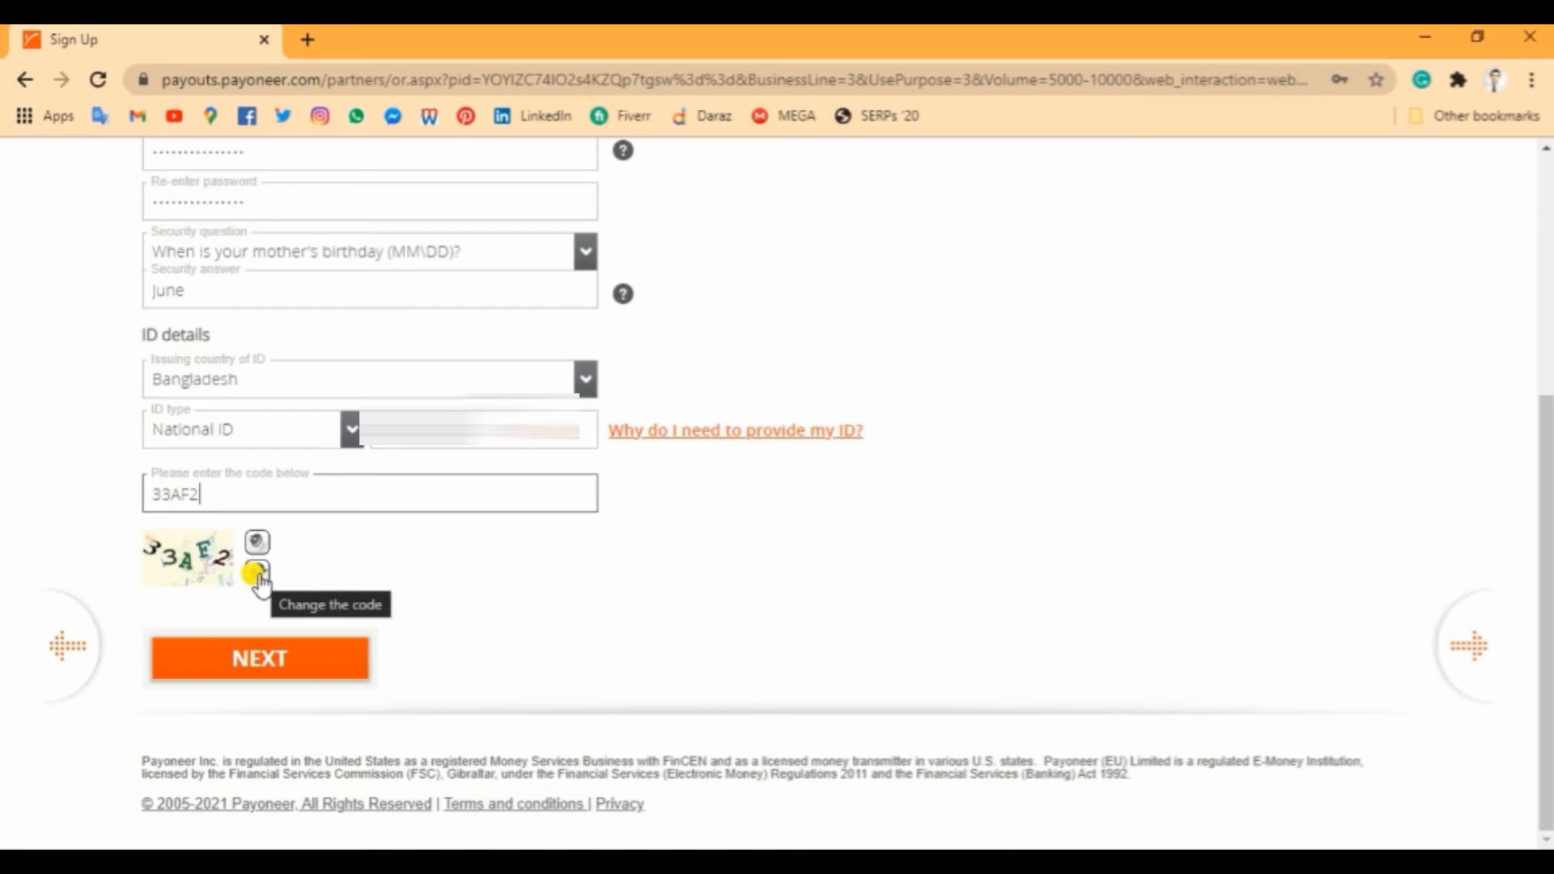
click(290, 665)
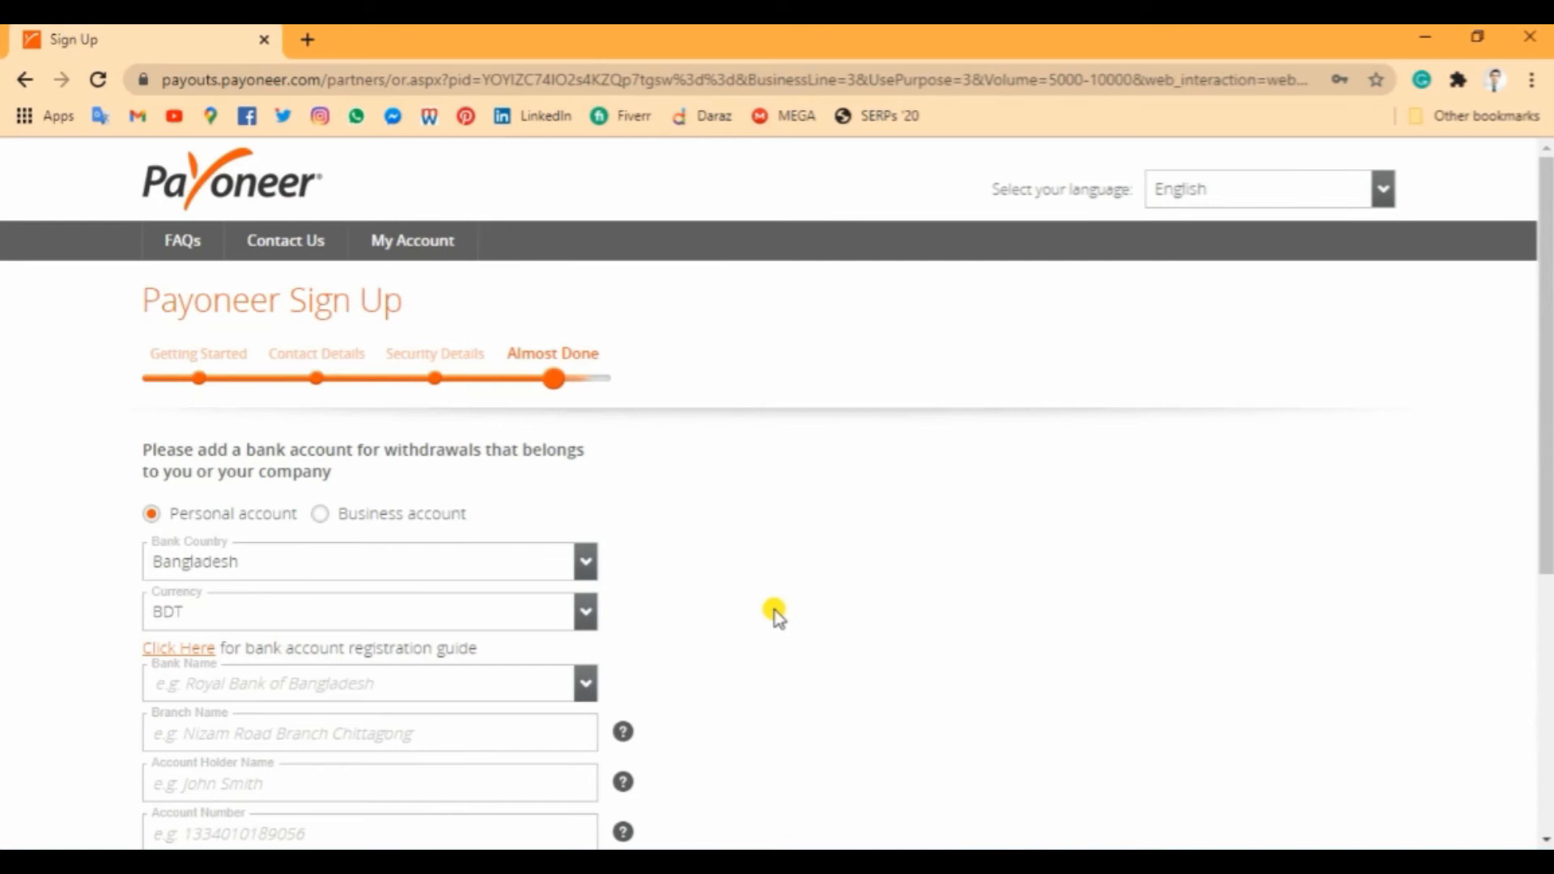
Scroll through the Bank Name list and pick SBAC BANK LIMITED as the withdrawal bank.
scroll(775, 615, down, 2)
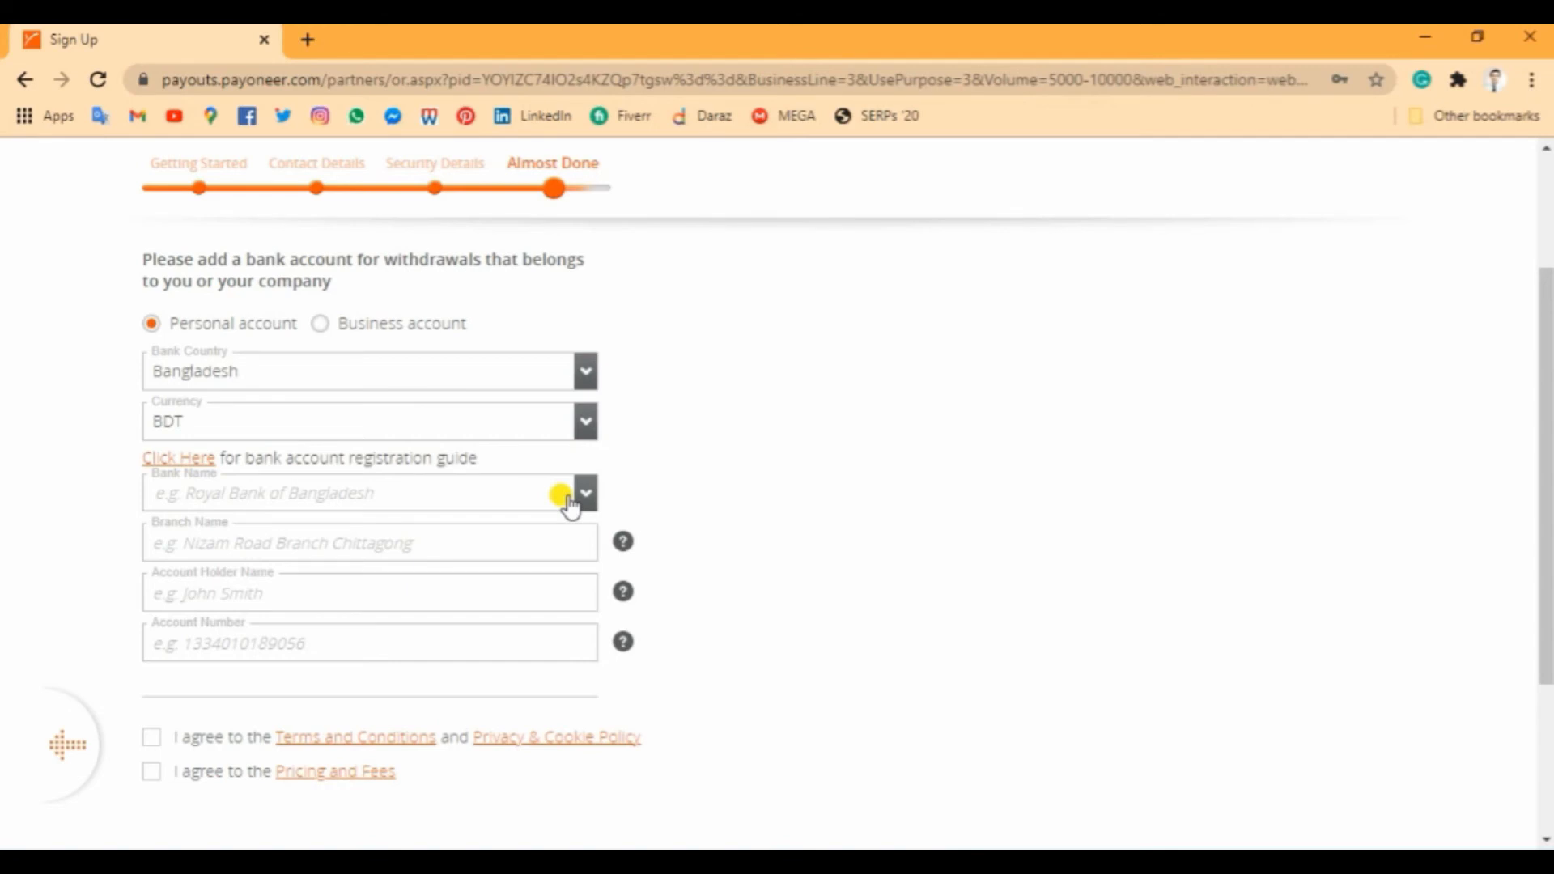
click(590, 499)
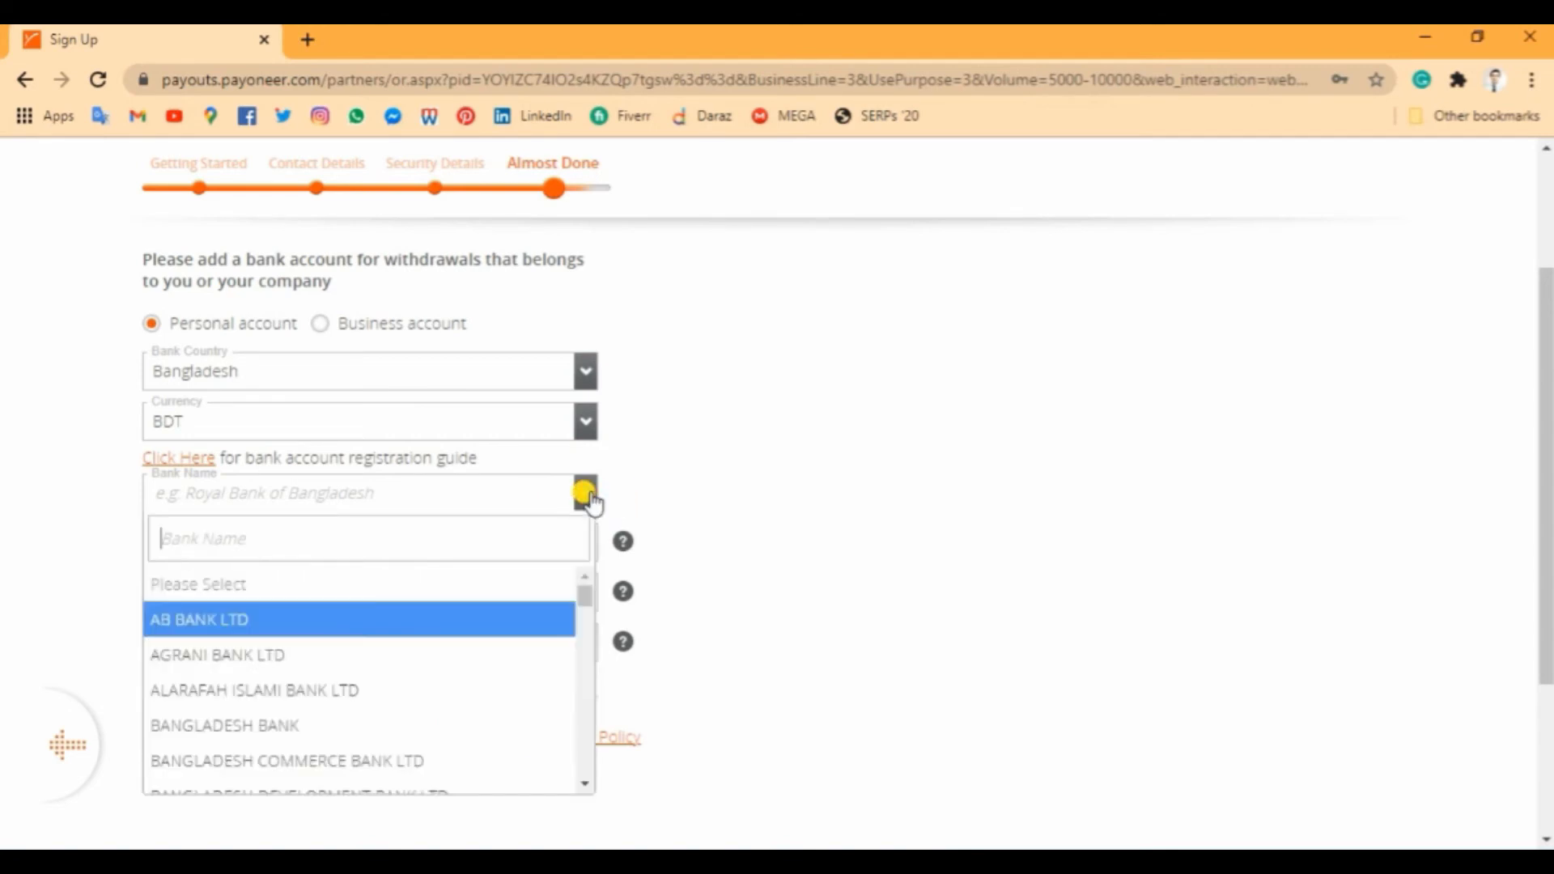
scroll(522, 599, down, 2)
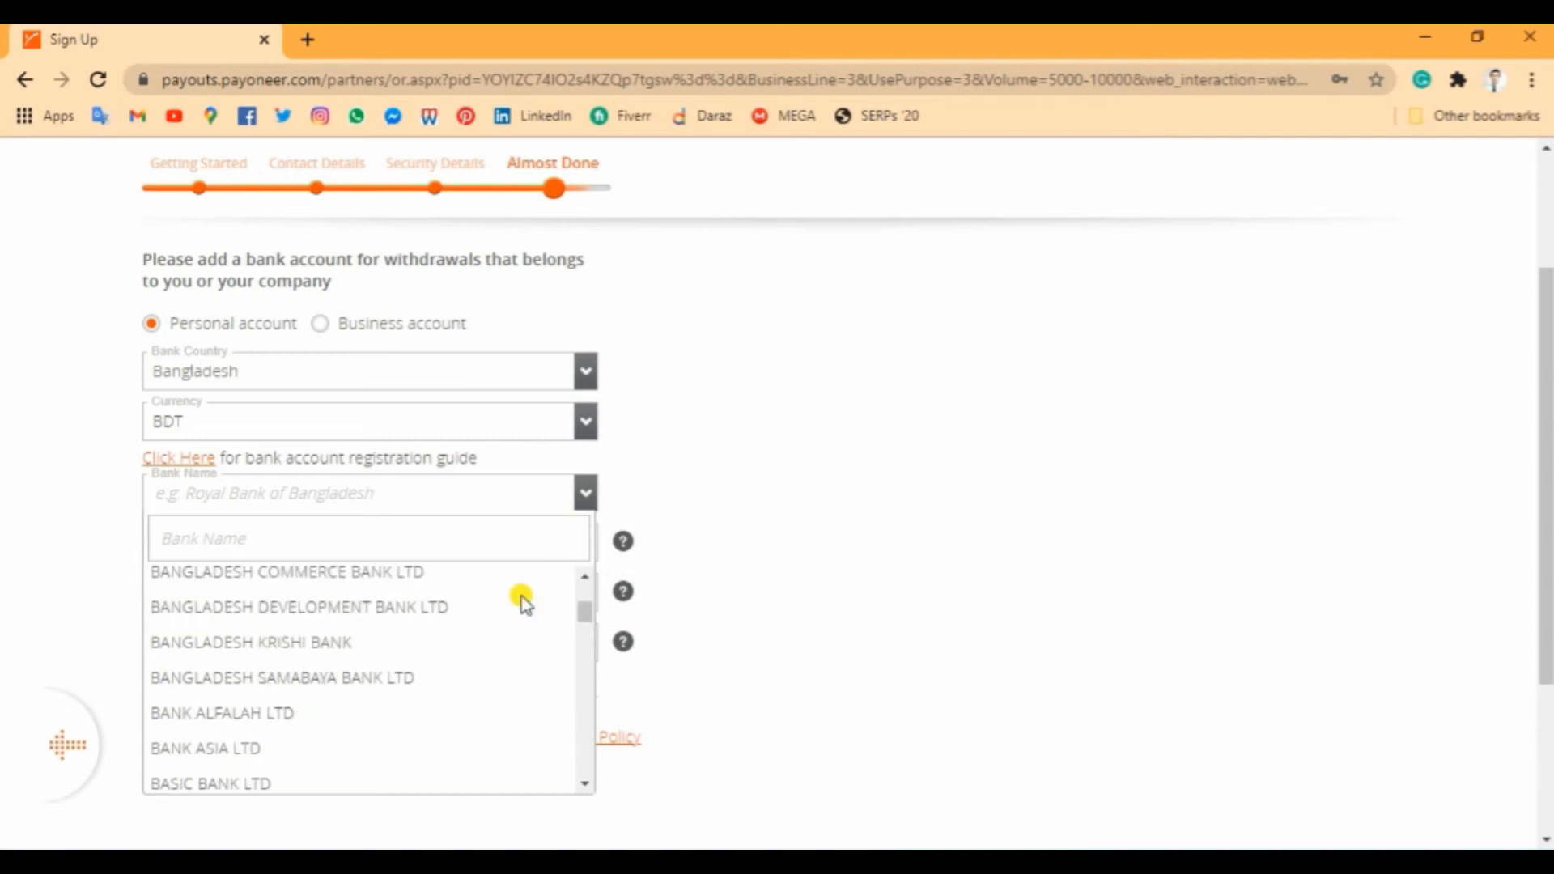
scroll(524, 605, down, 5)
scroll(523, 607, down, 3)
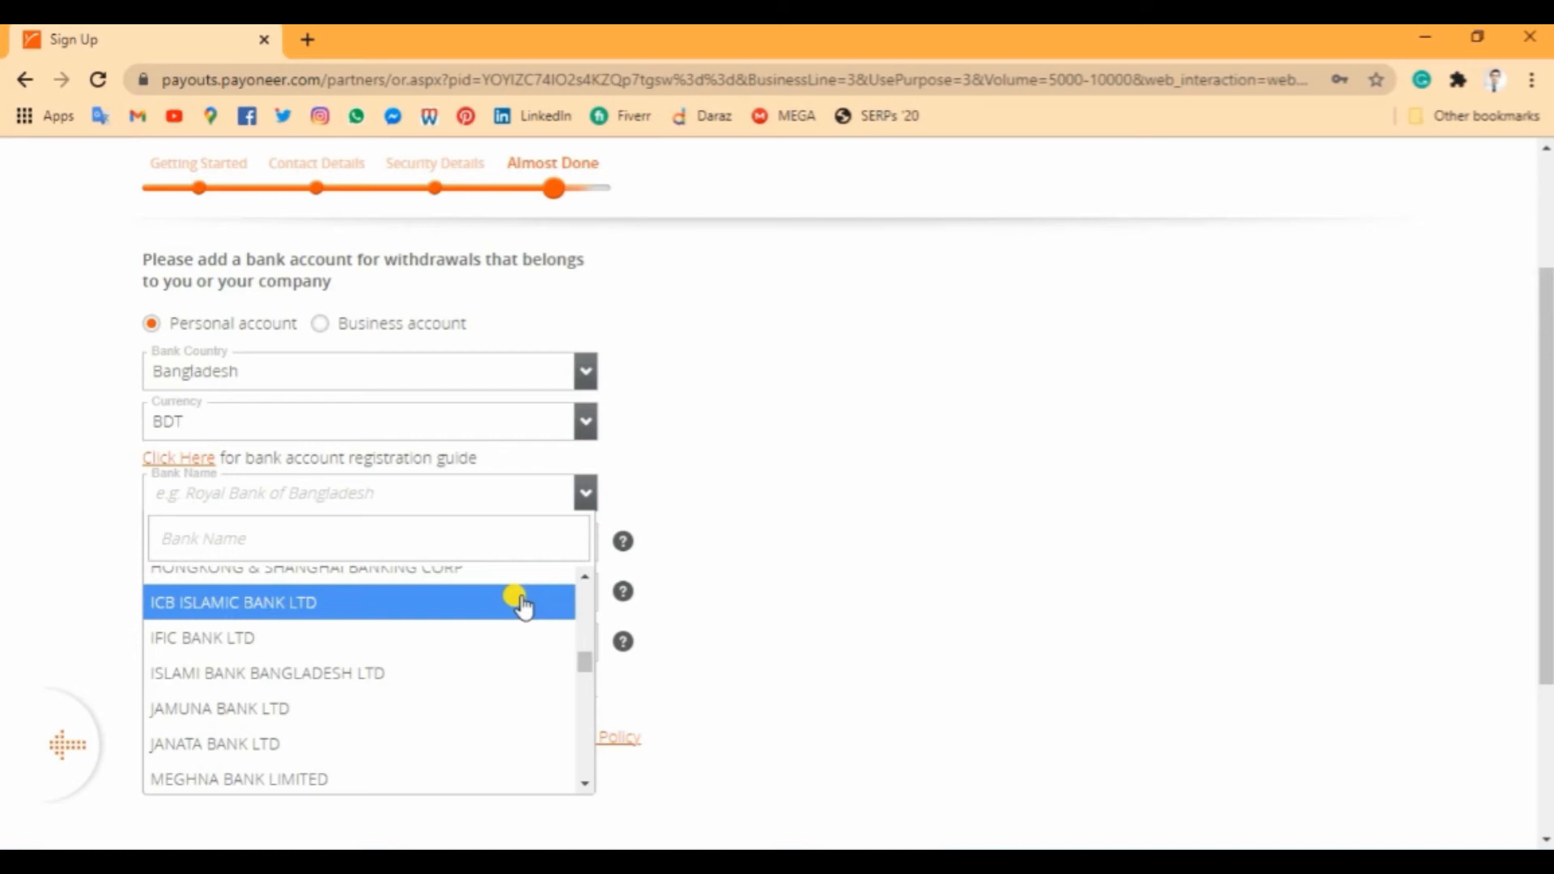
scroll(524, 607, down, 9)
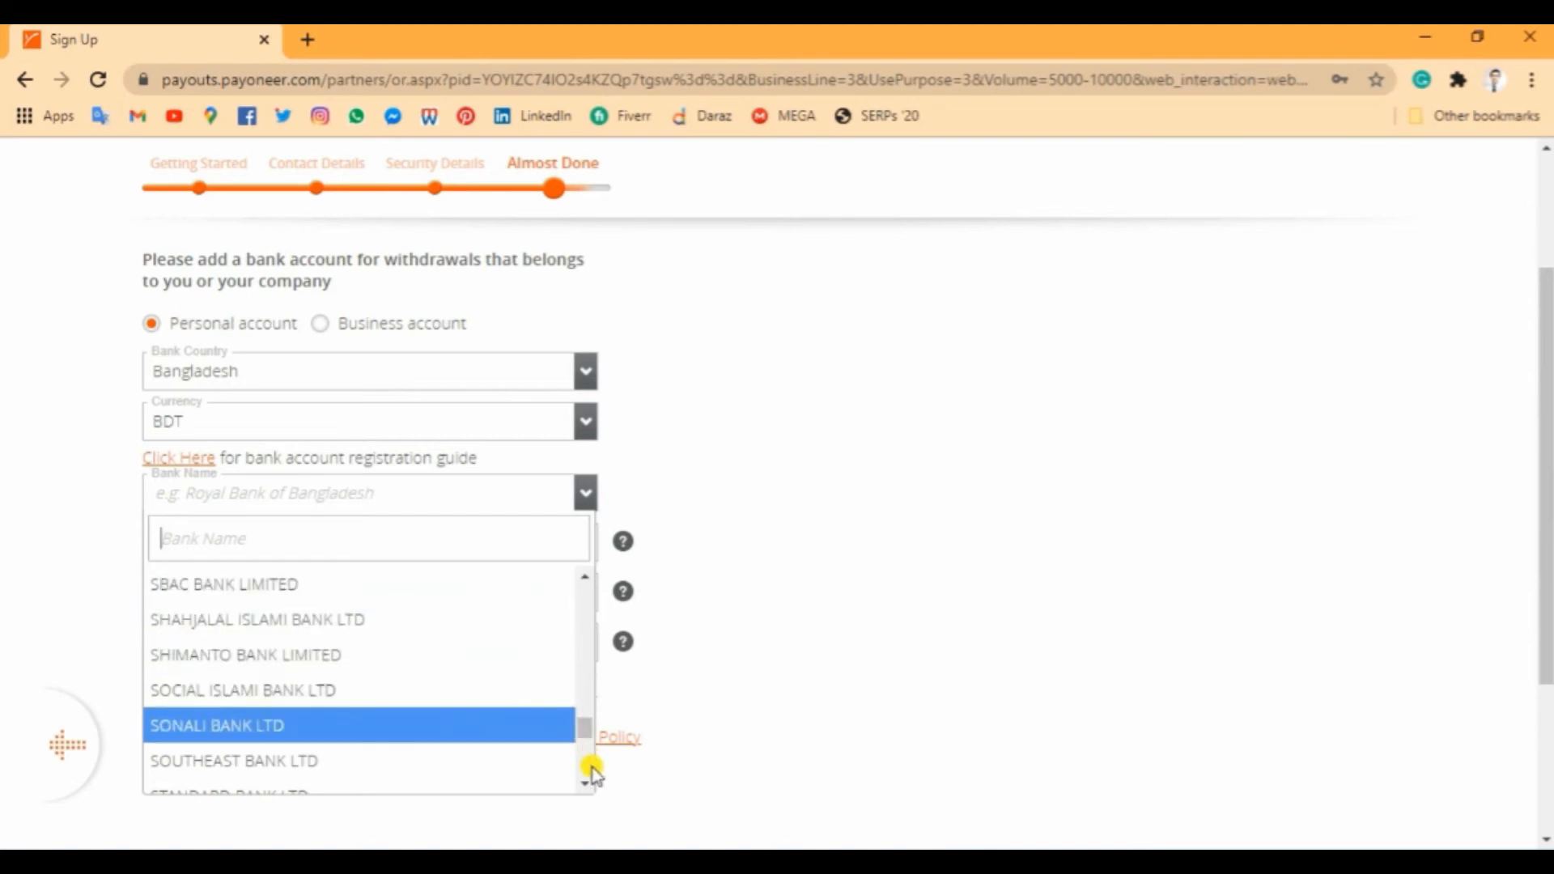
scroll(592, 784, down, 2)
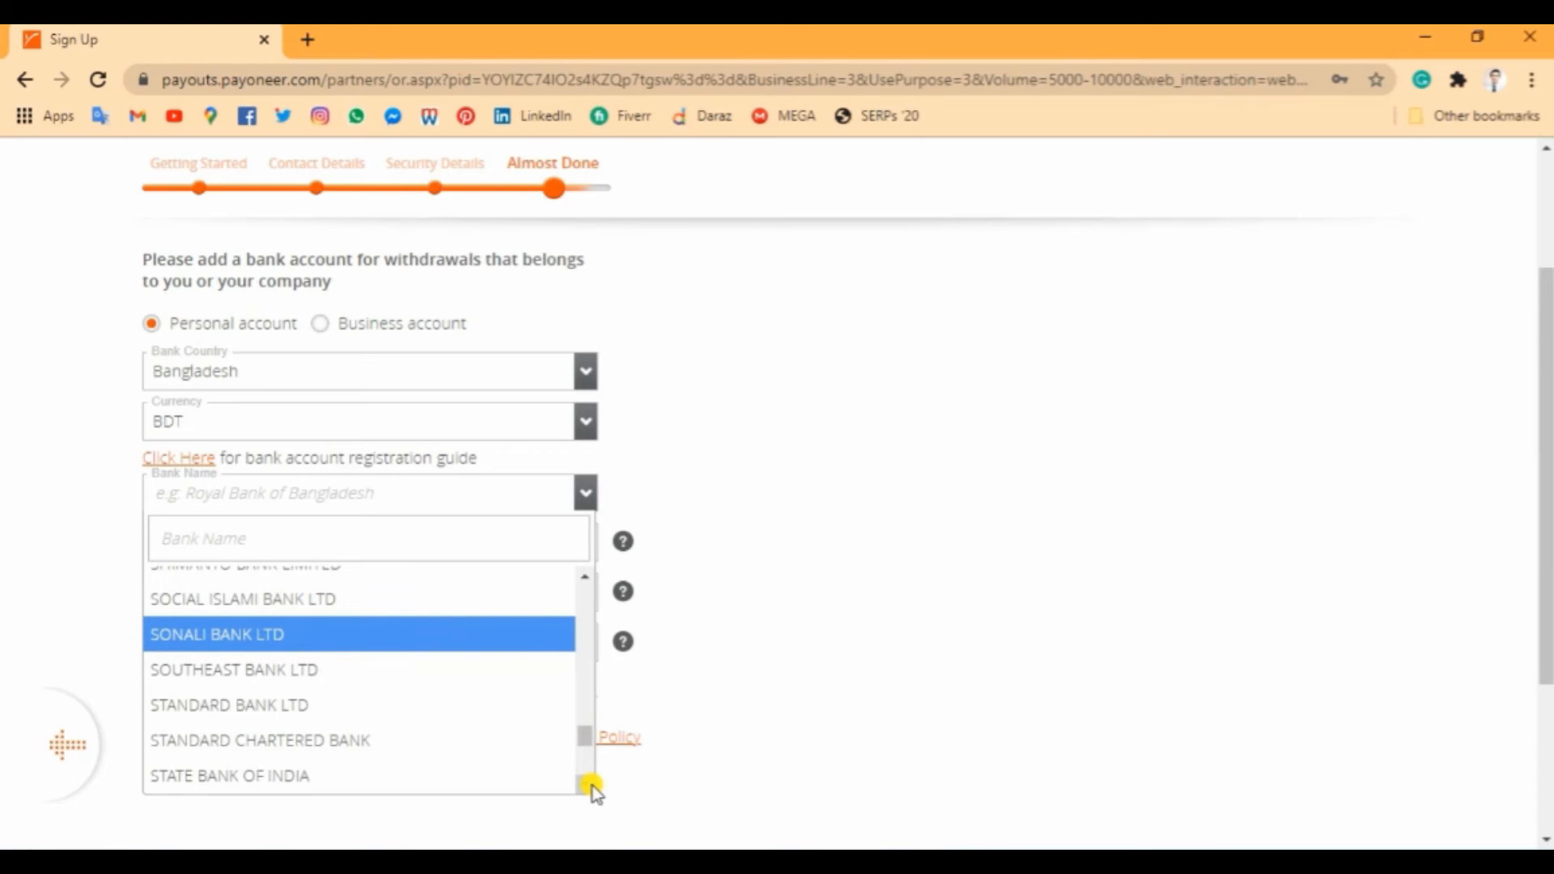
click(592, 785)
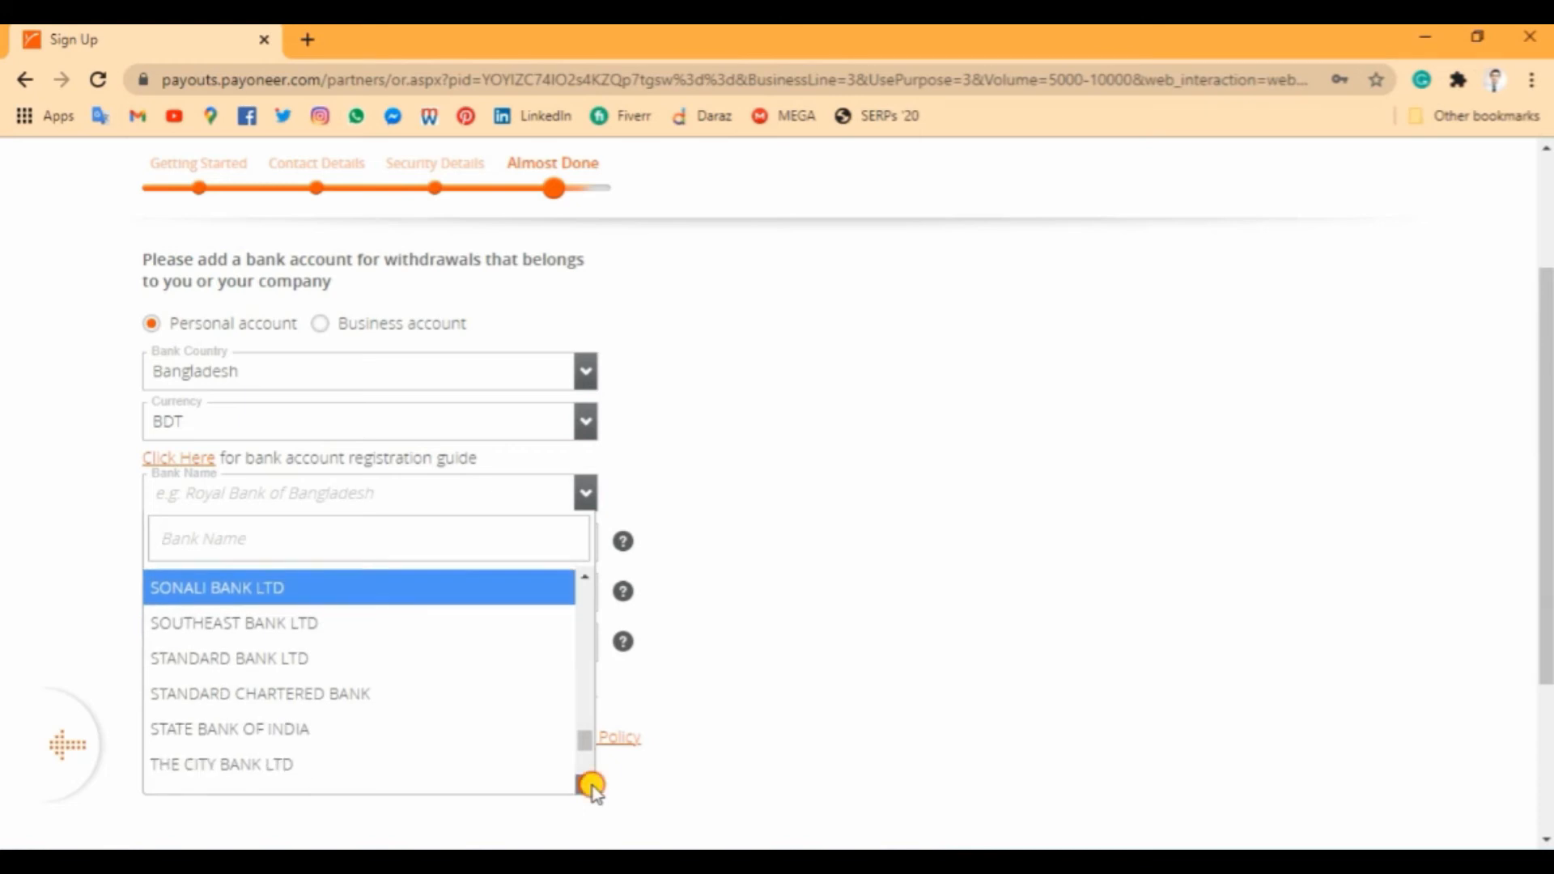
scroll(592, 785, down, 6)
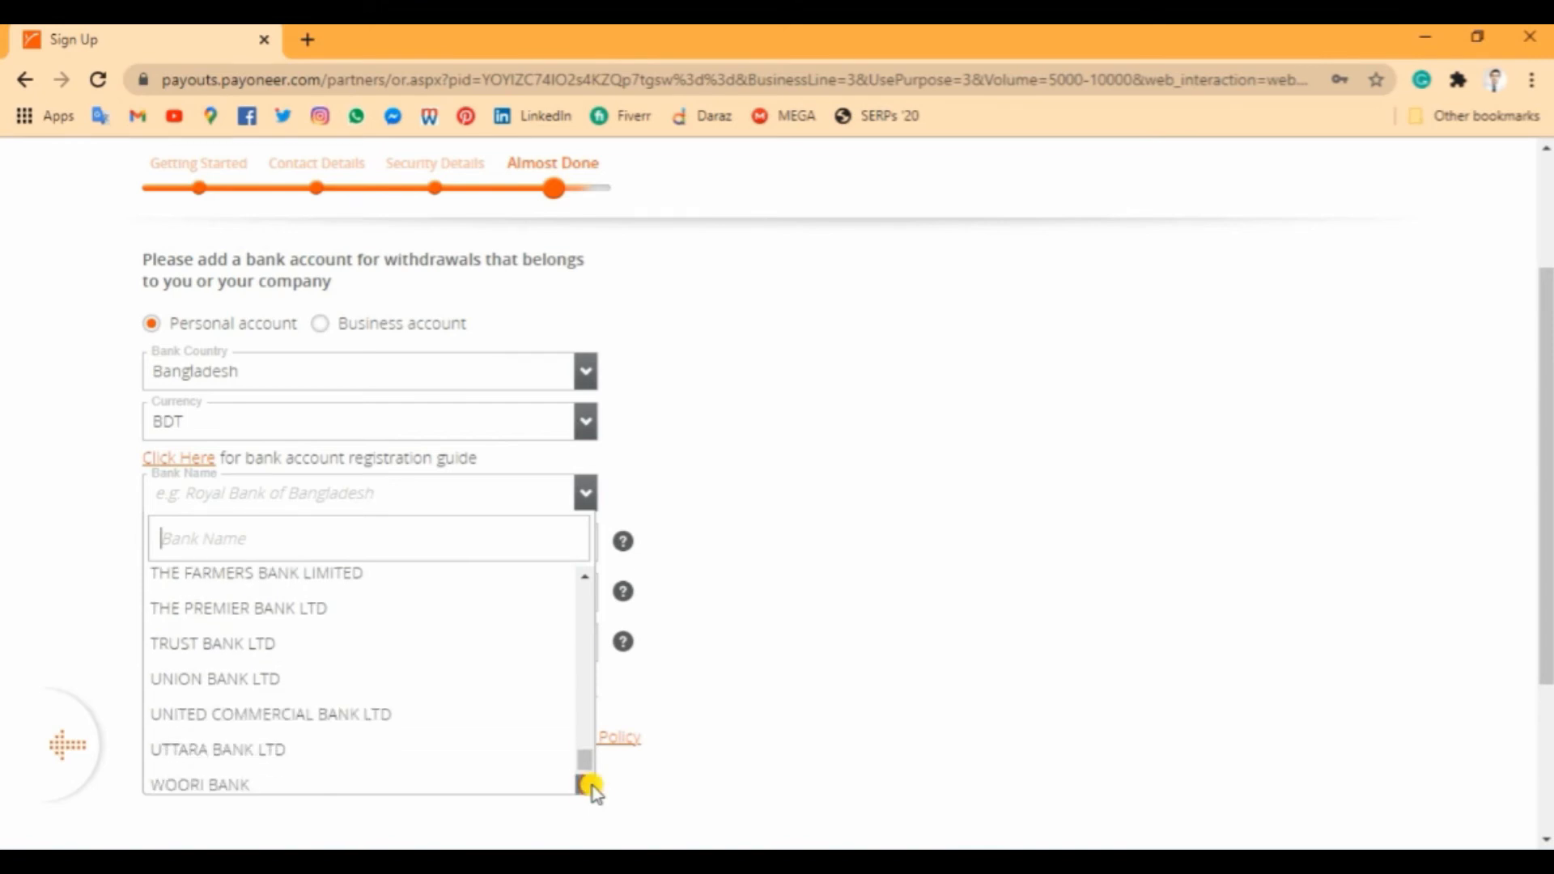
click(592, 785)
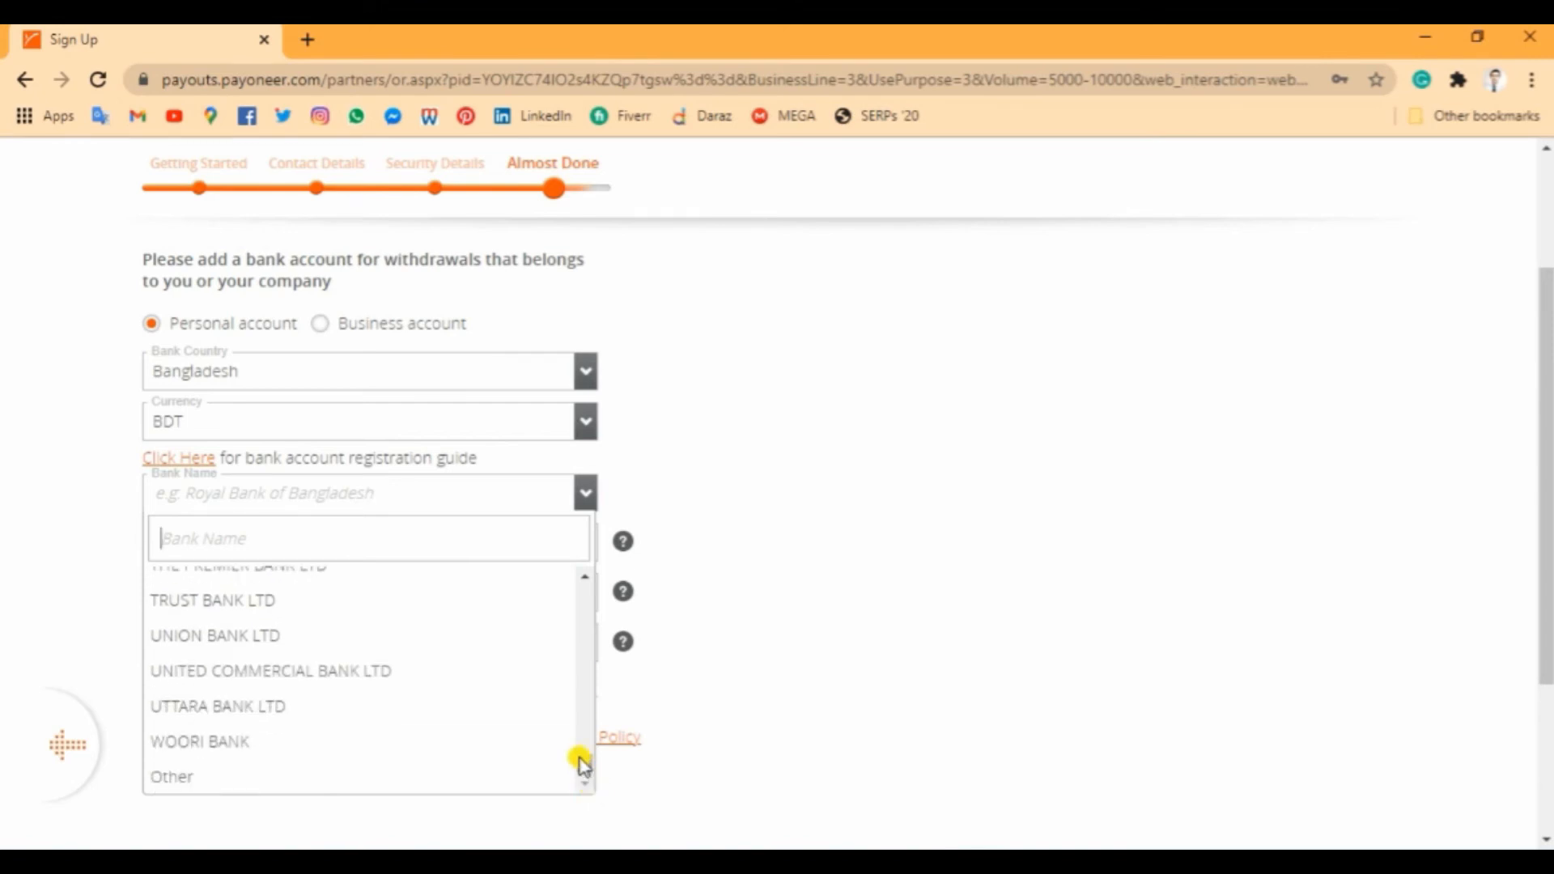
click(583, 578)
click(582, 581)
click(583, 581)
click(583, 581)
click(583, 581)
click(584, 579)
click(585, 581)
click(586, 581)
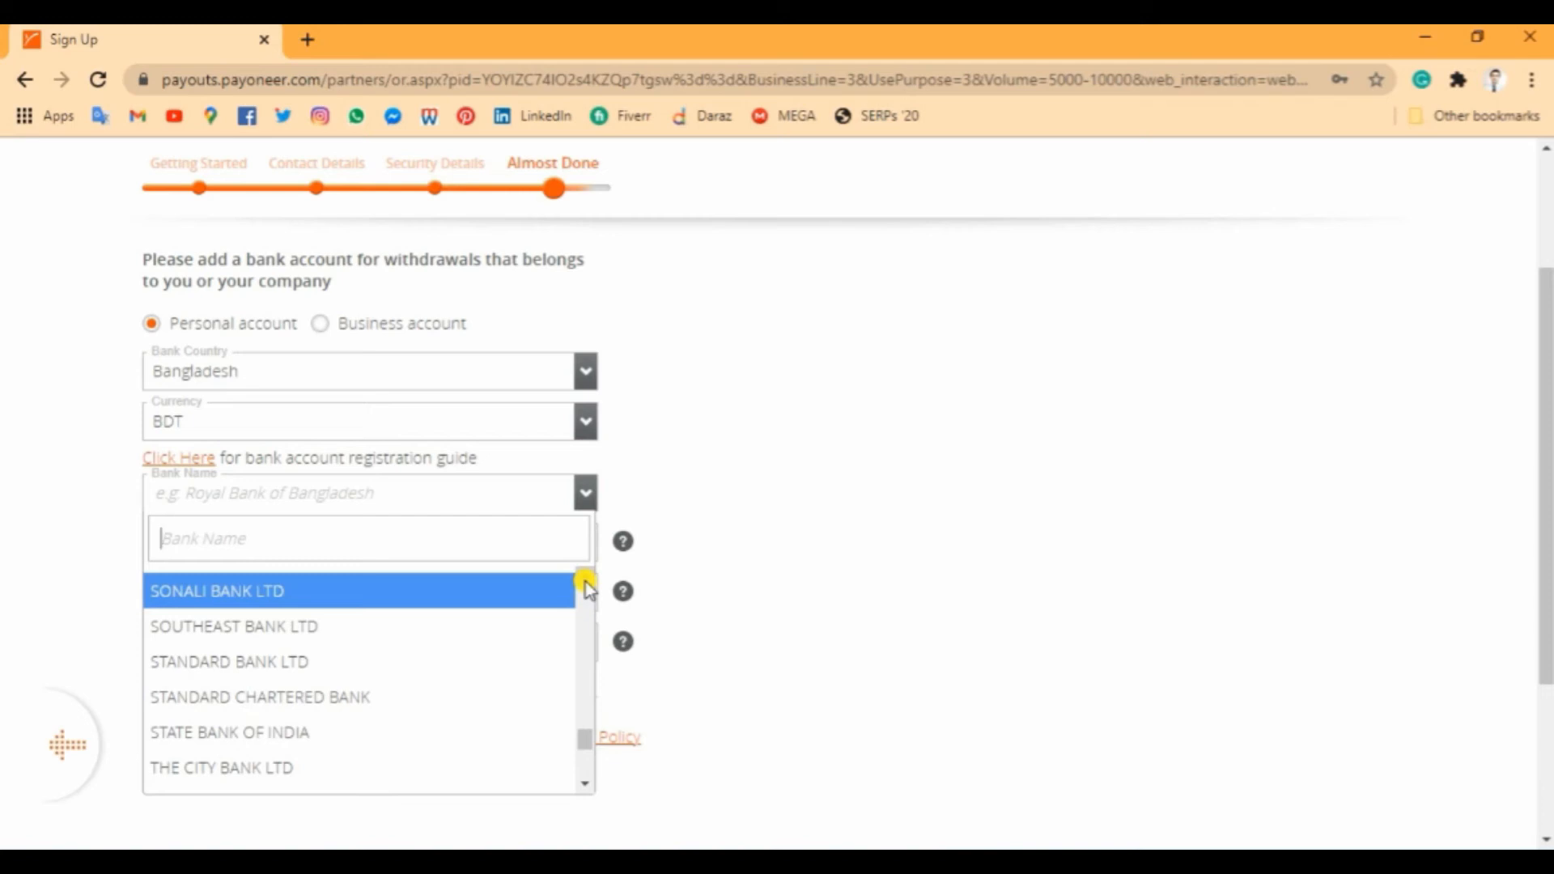
click(585, 581)
click(585, 581)
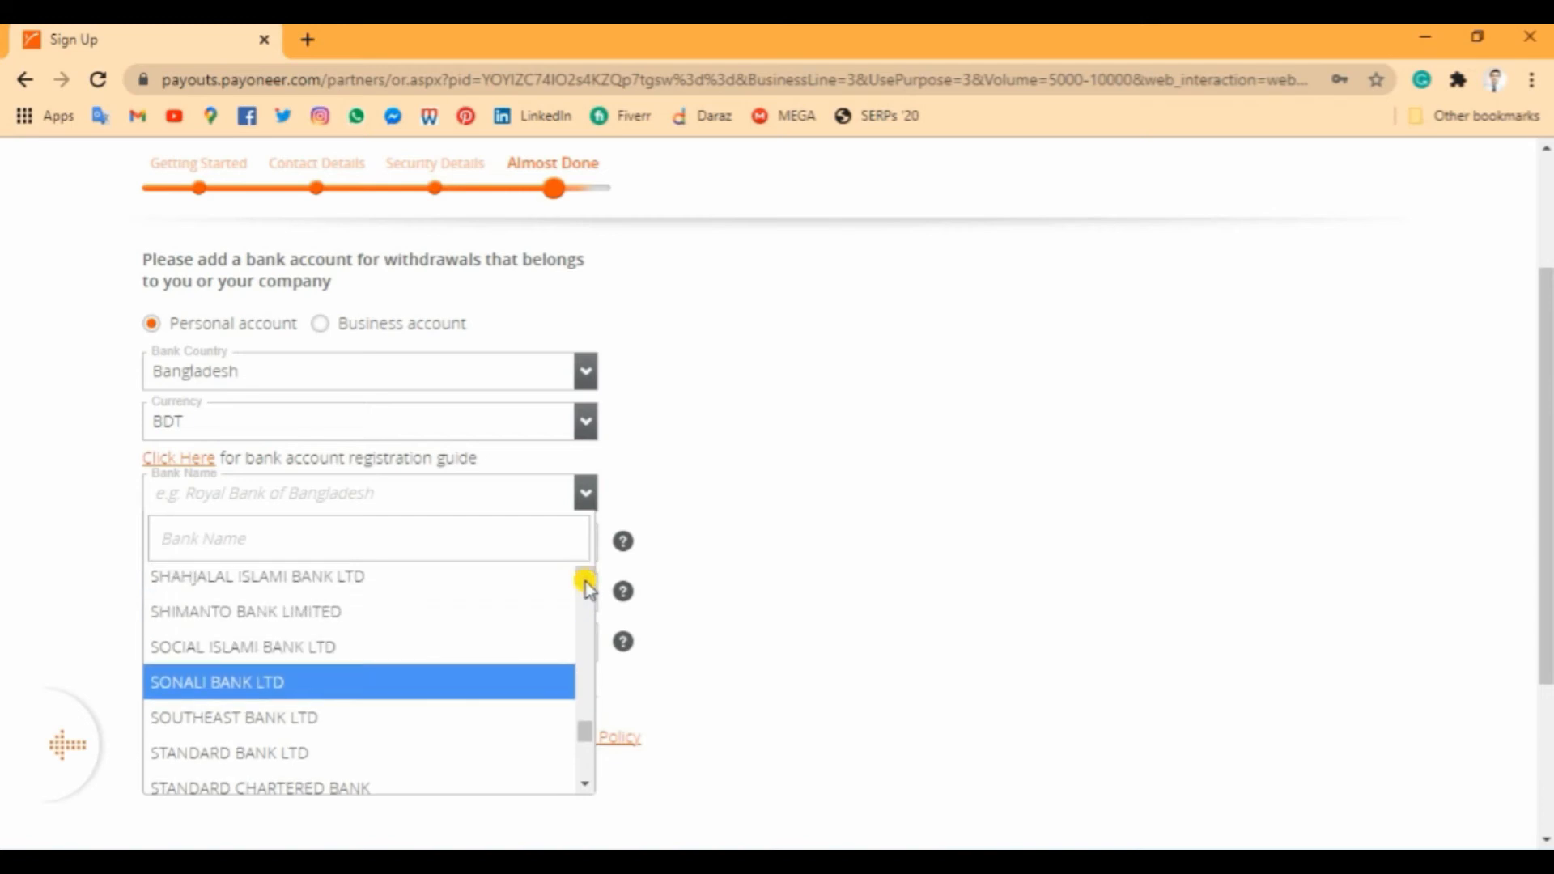
click(585, 581)
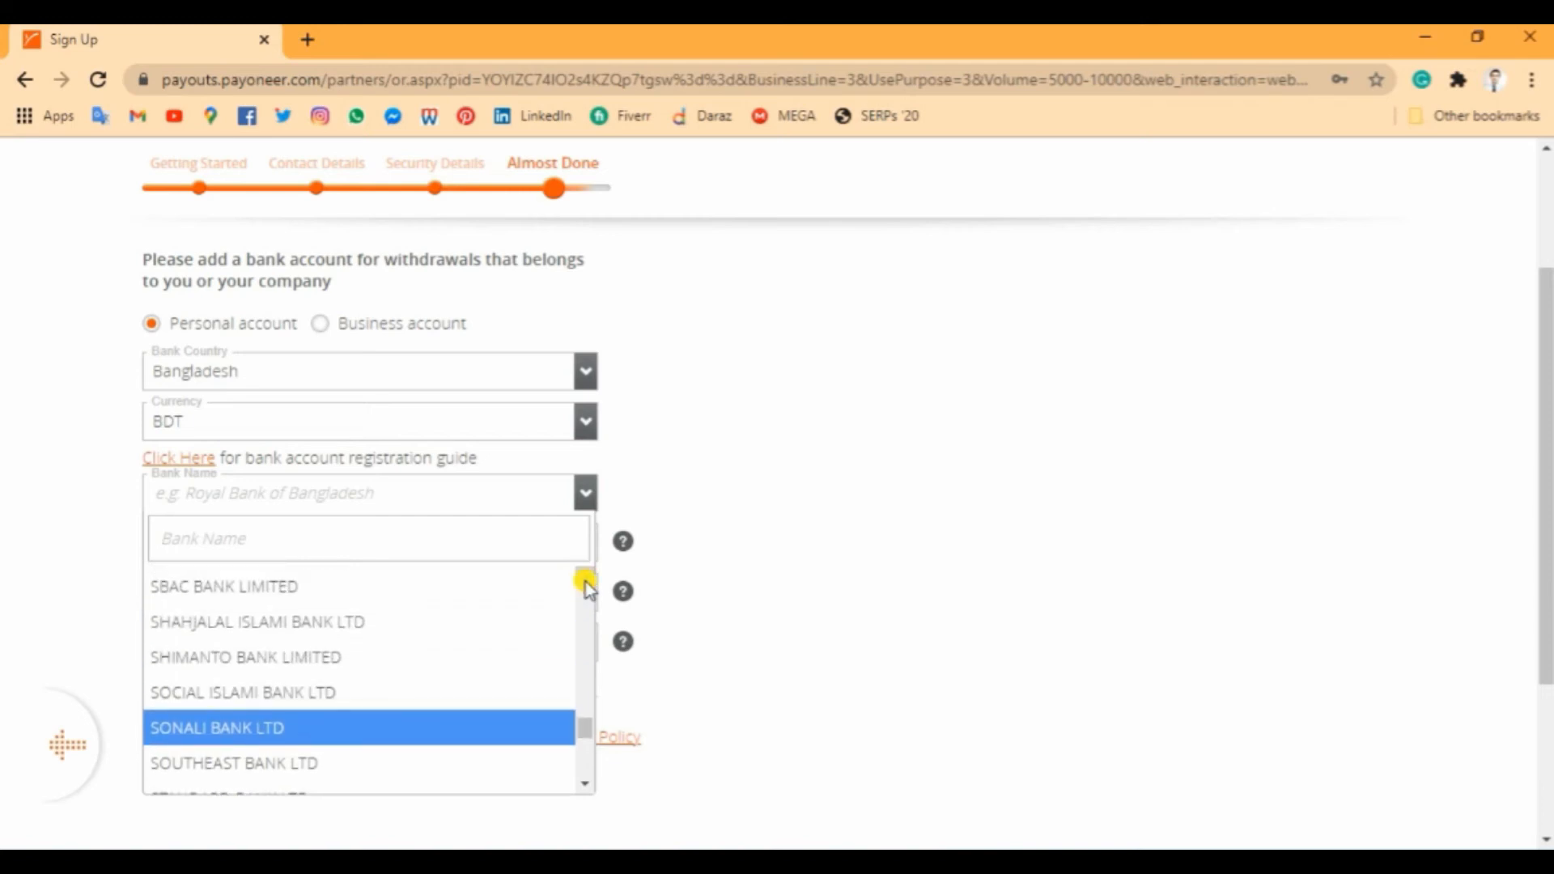
click(585, 581)
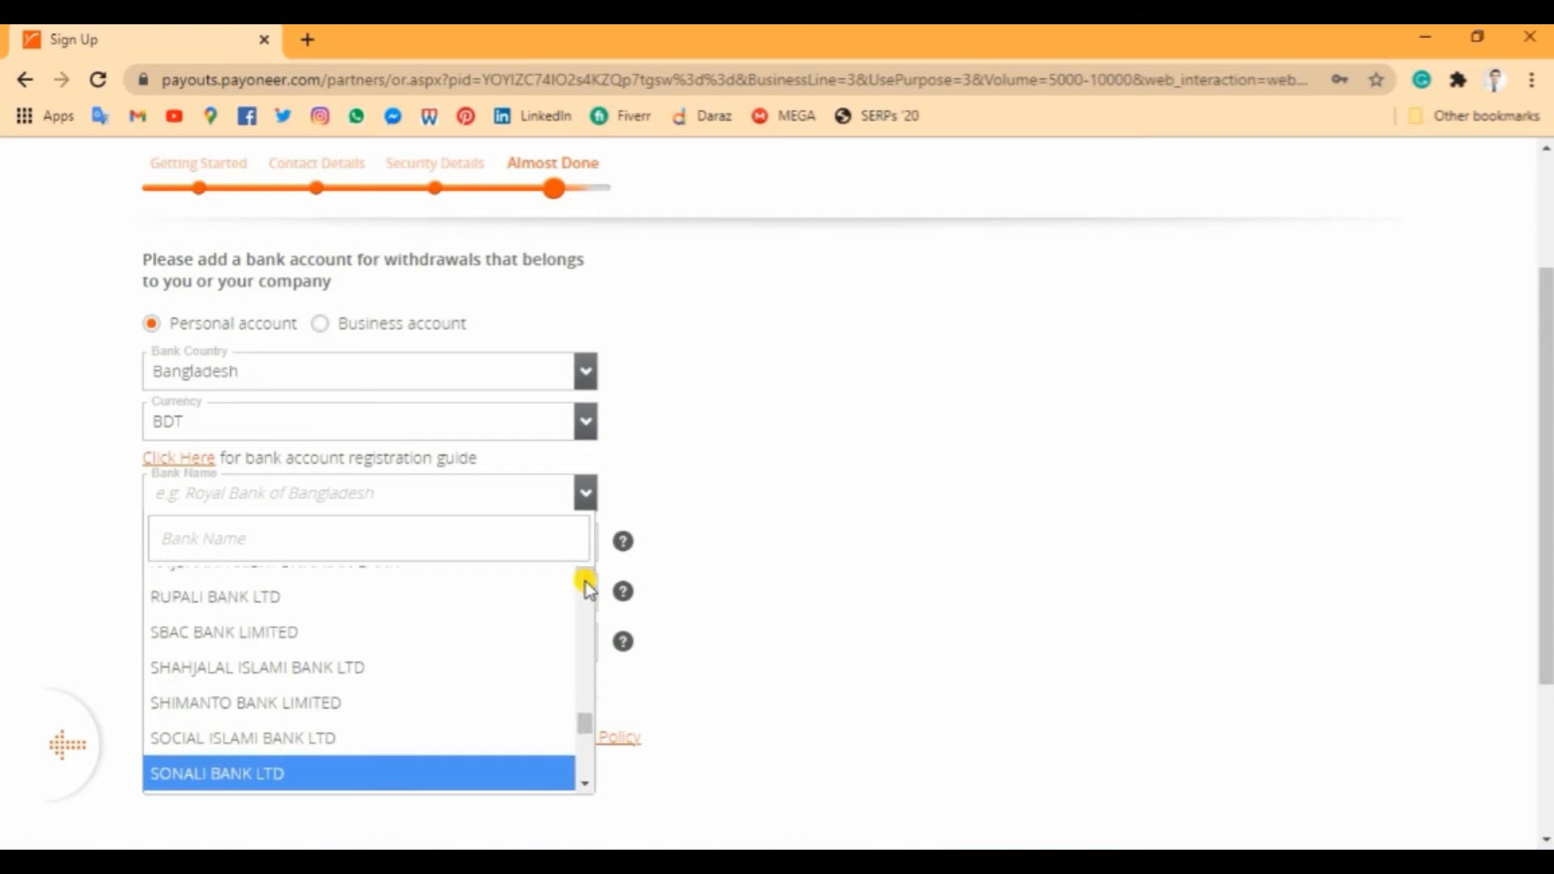
click(585, 581)
click(380, 677)
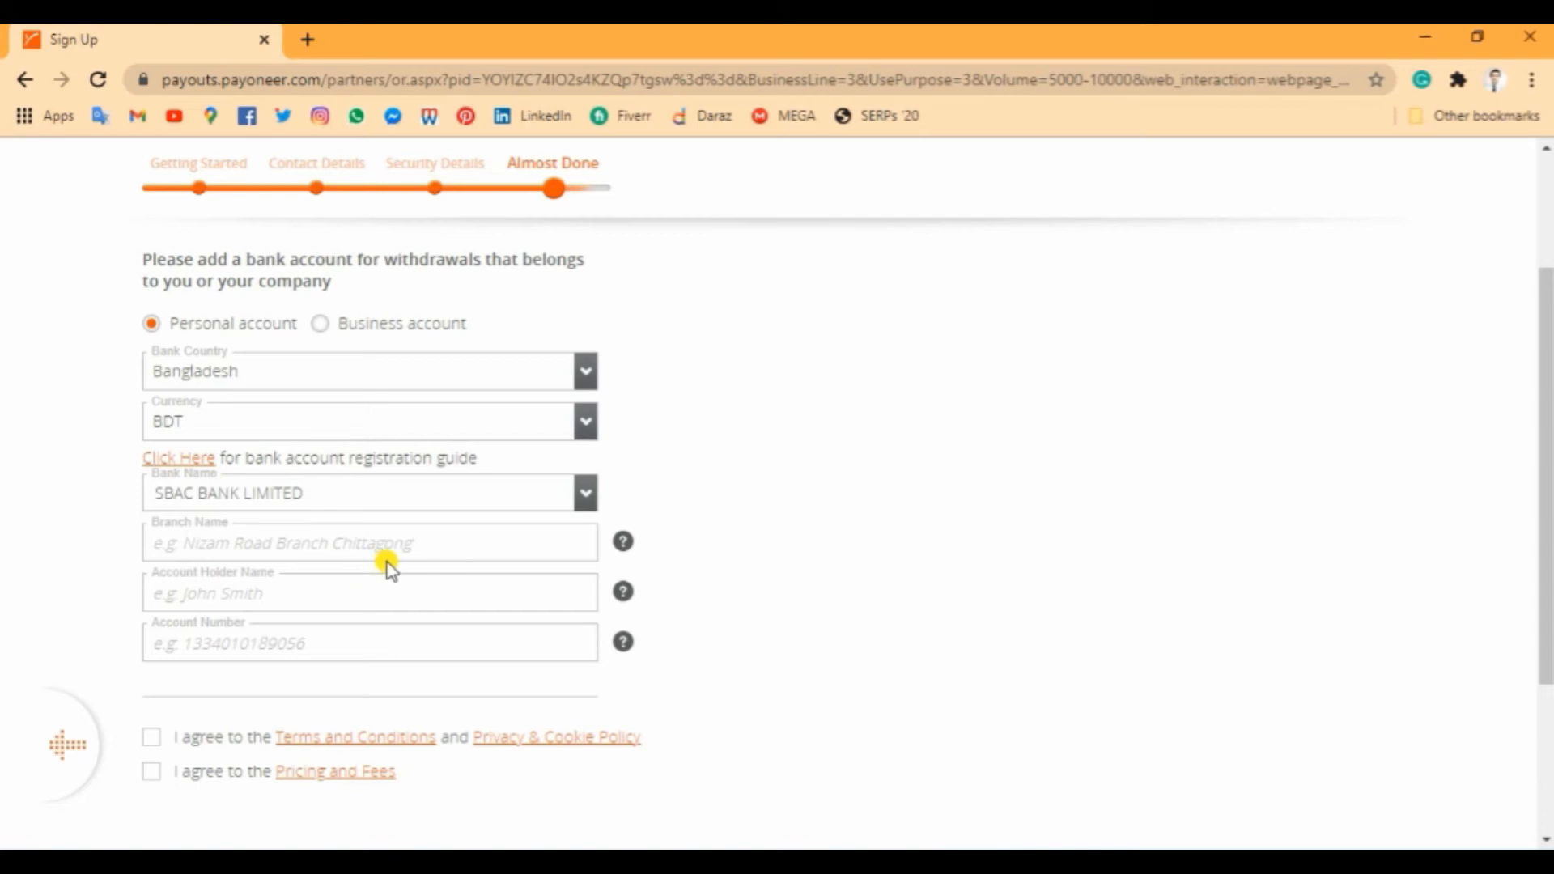
Enter branch Barisal and the account holder's full name.
click(452, 536)
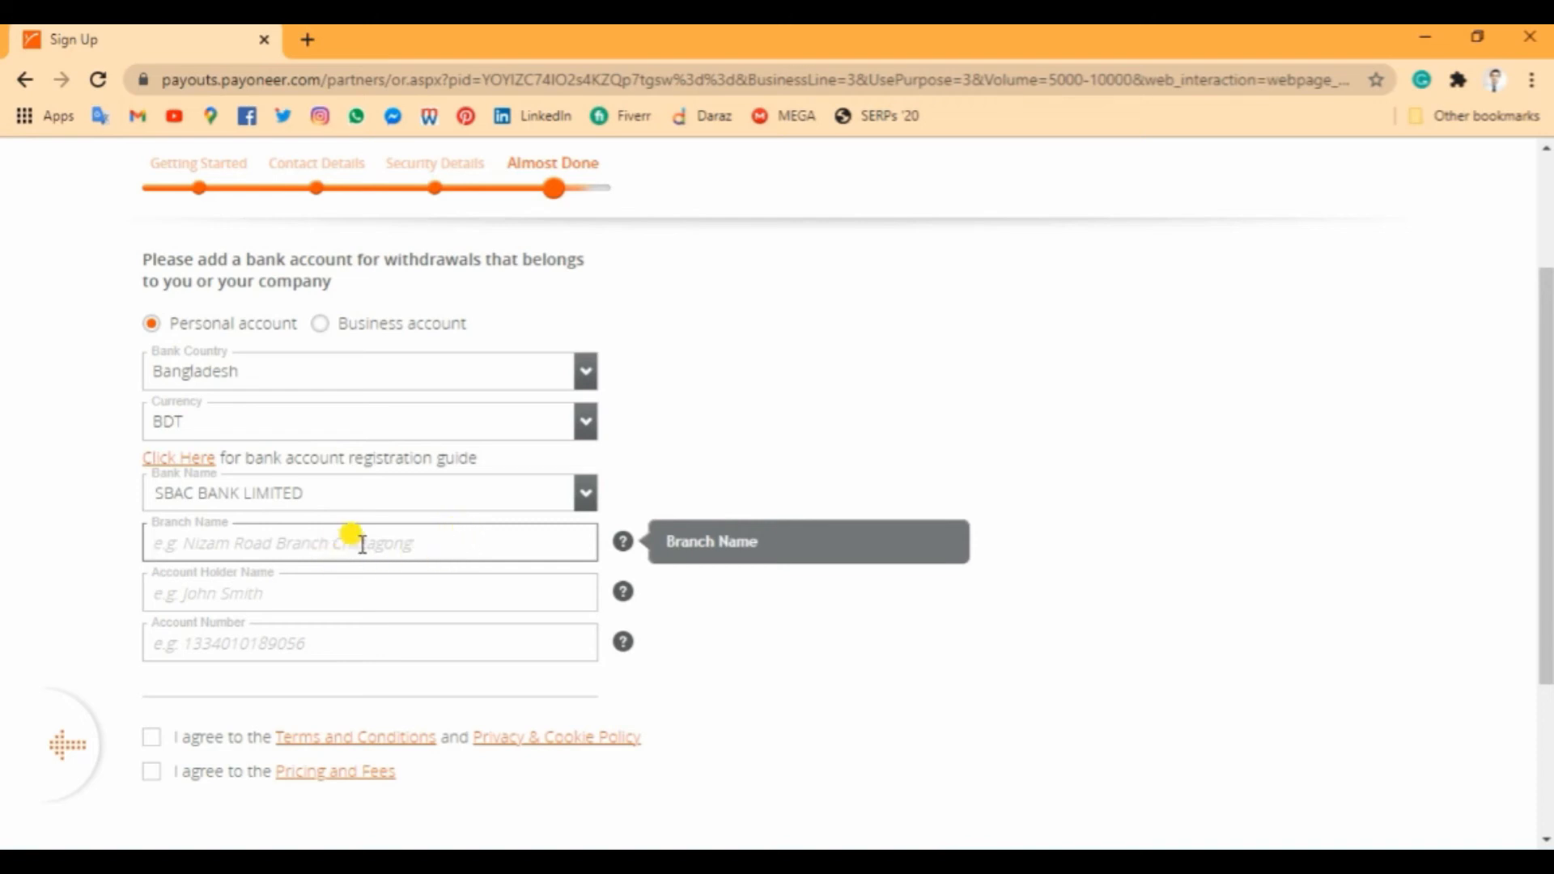
text(Ba)
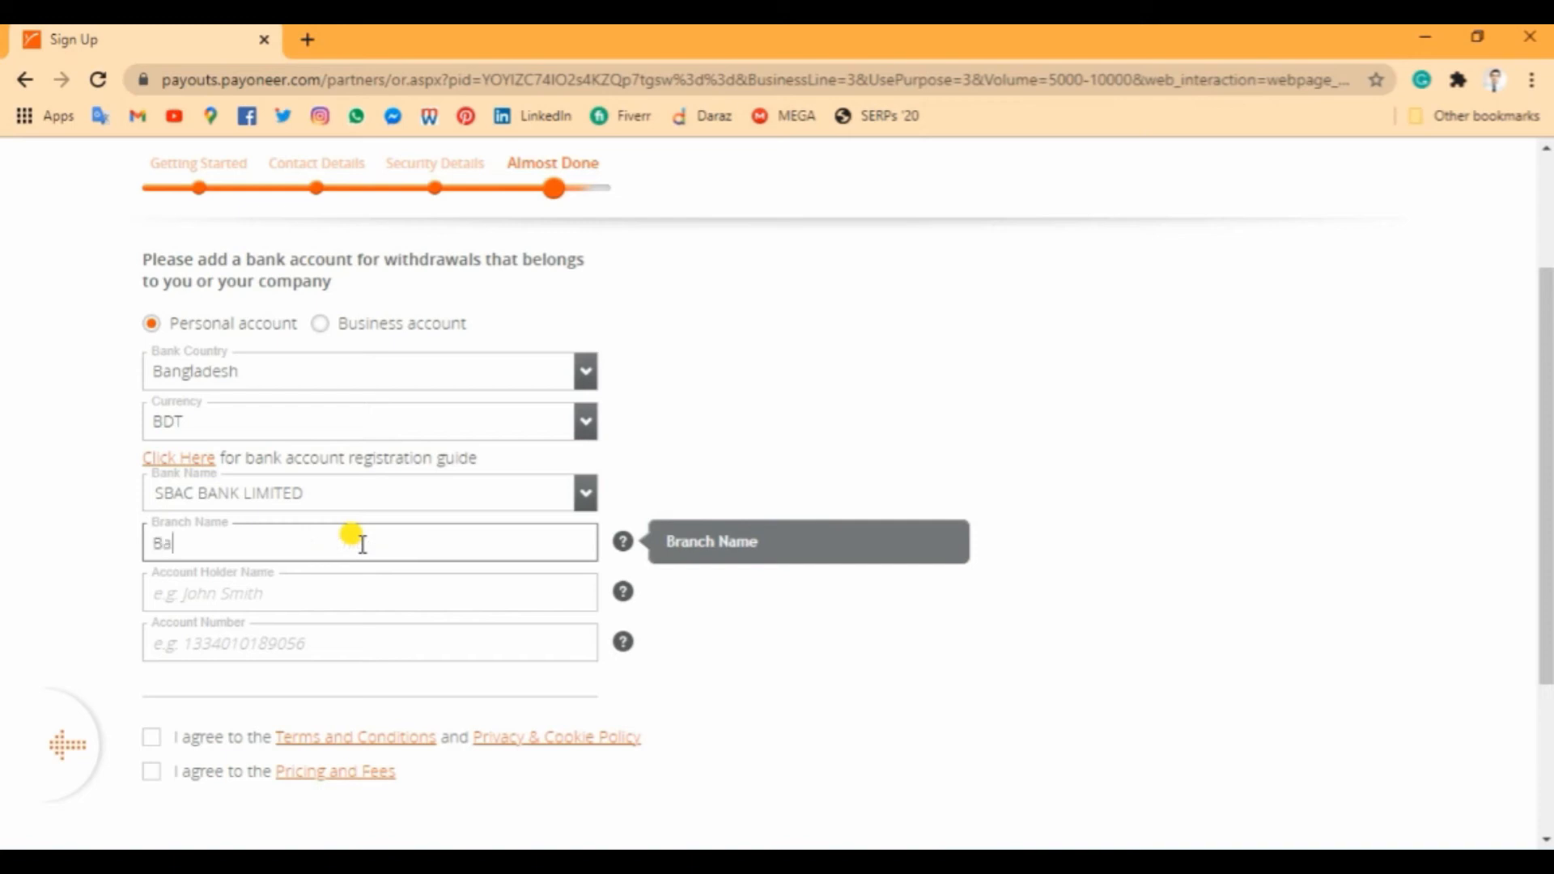
text(risal)
click(472, 594)
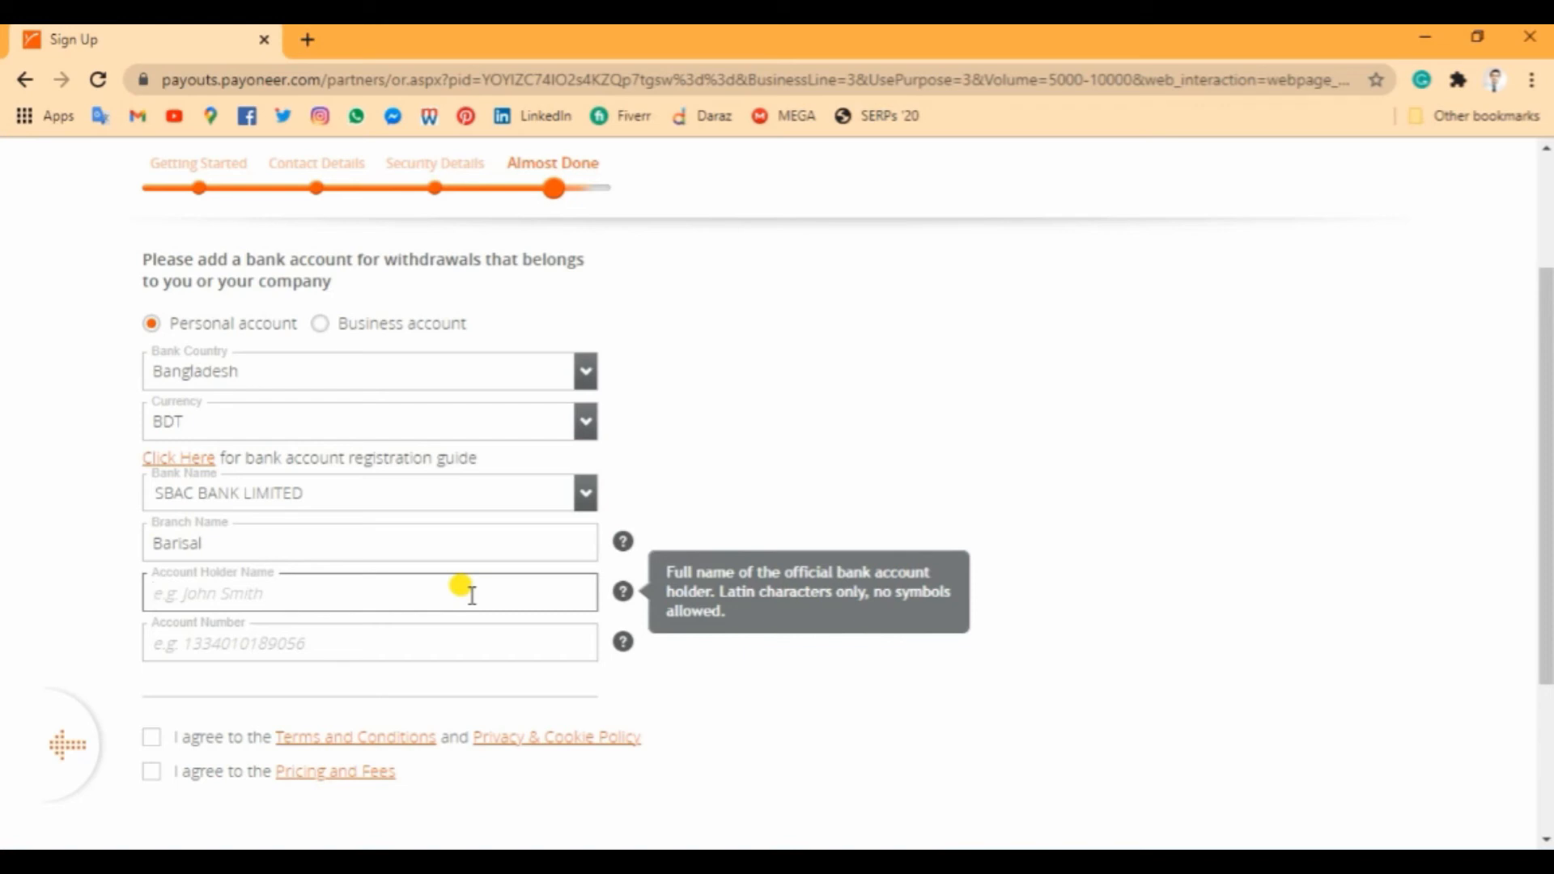
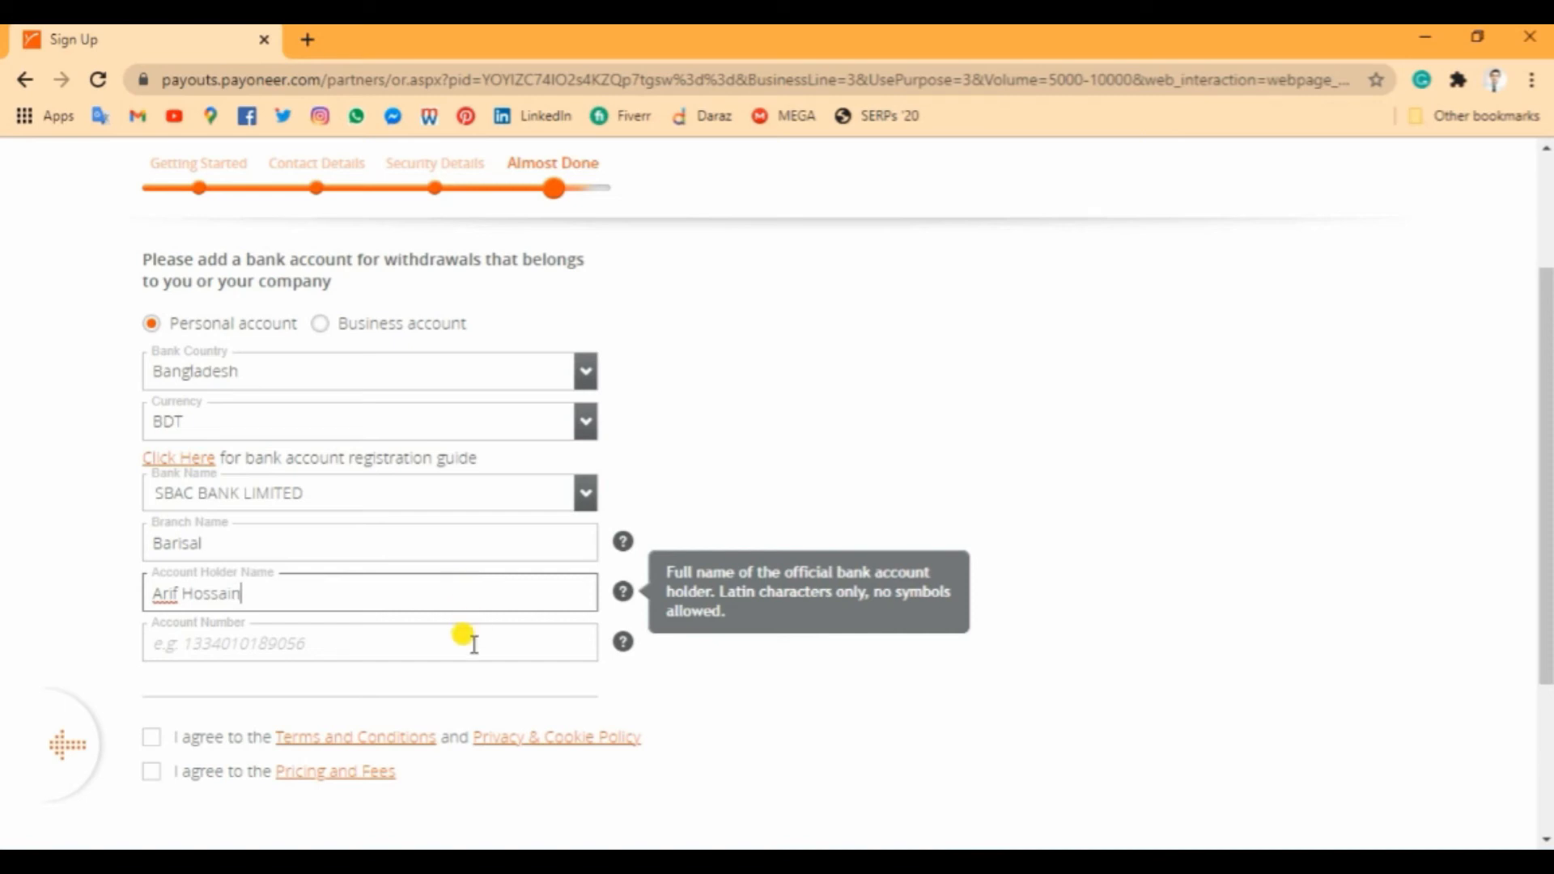
Enter the bank account number and accept the Terms and Conditions and Pricing and Fees.
click(455, 632)
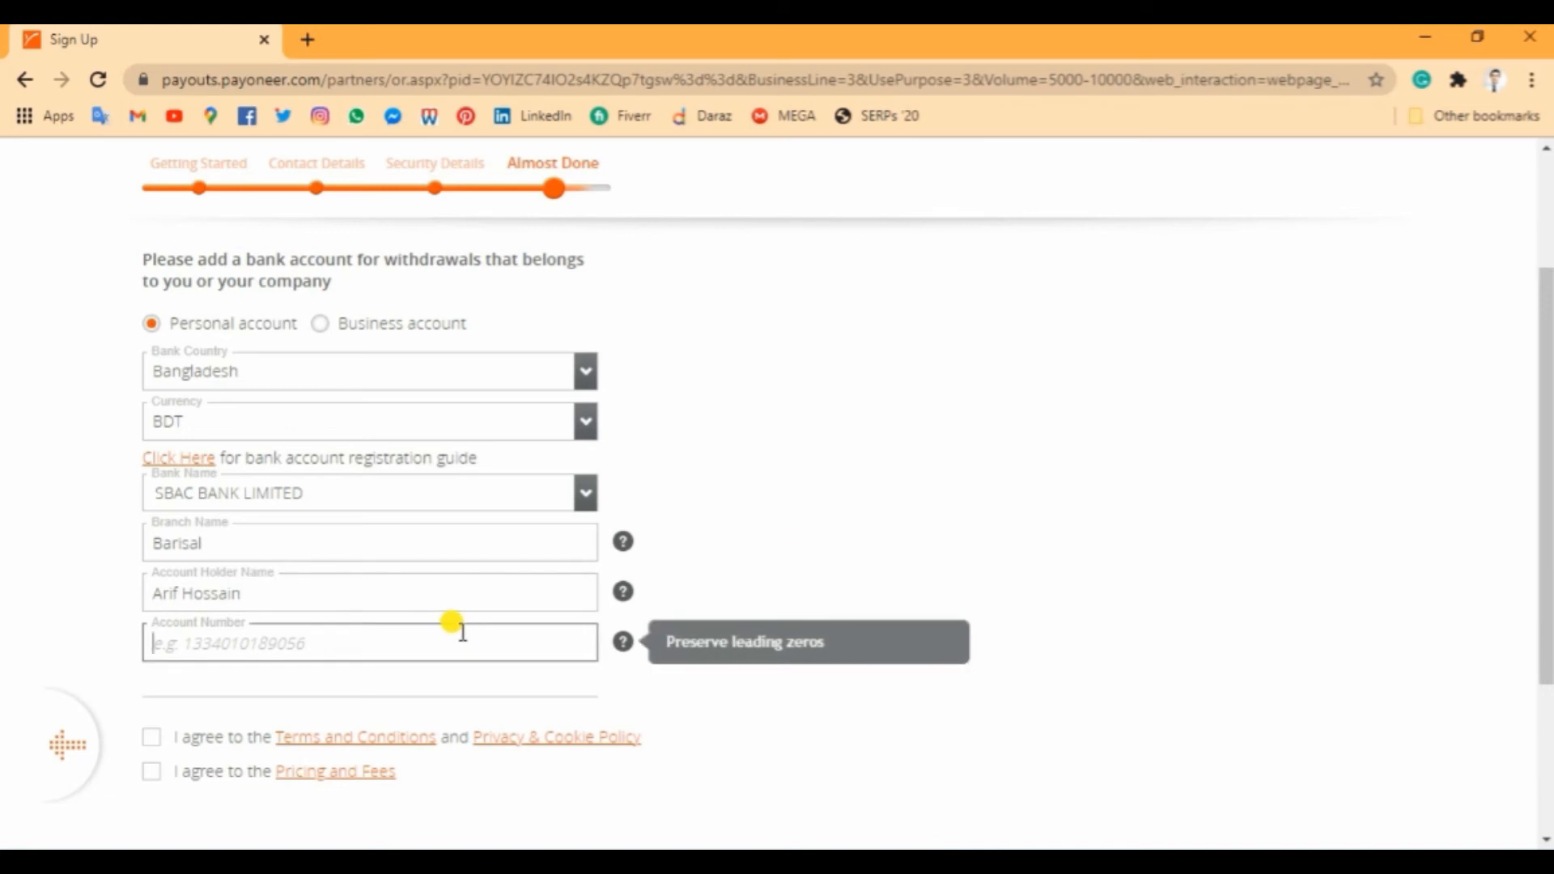
scroll(456, 632, down, 2)
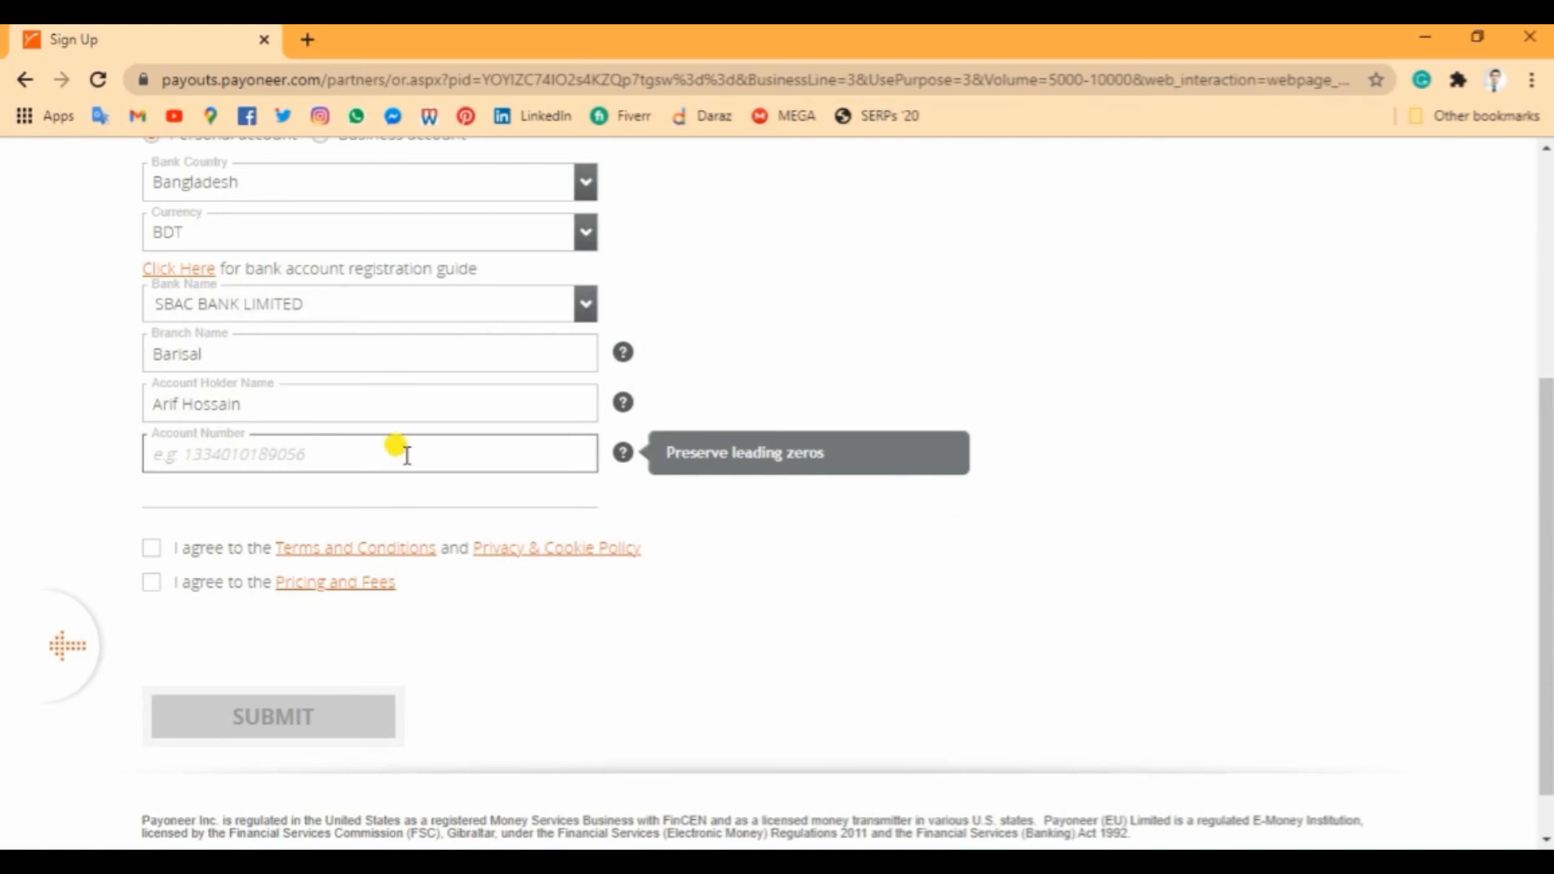
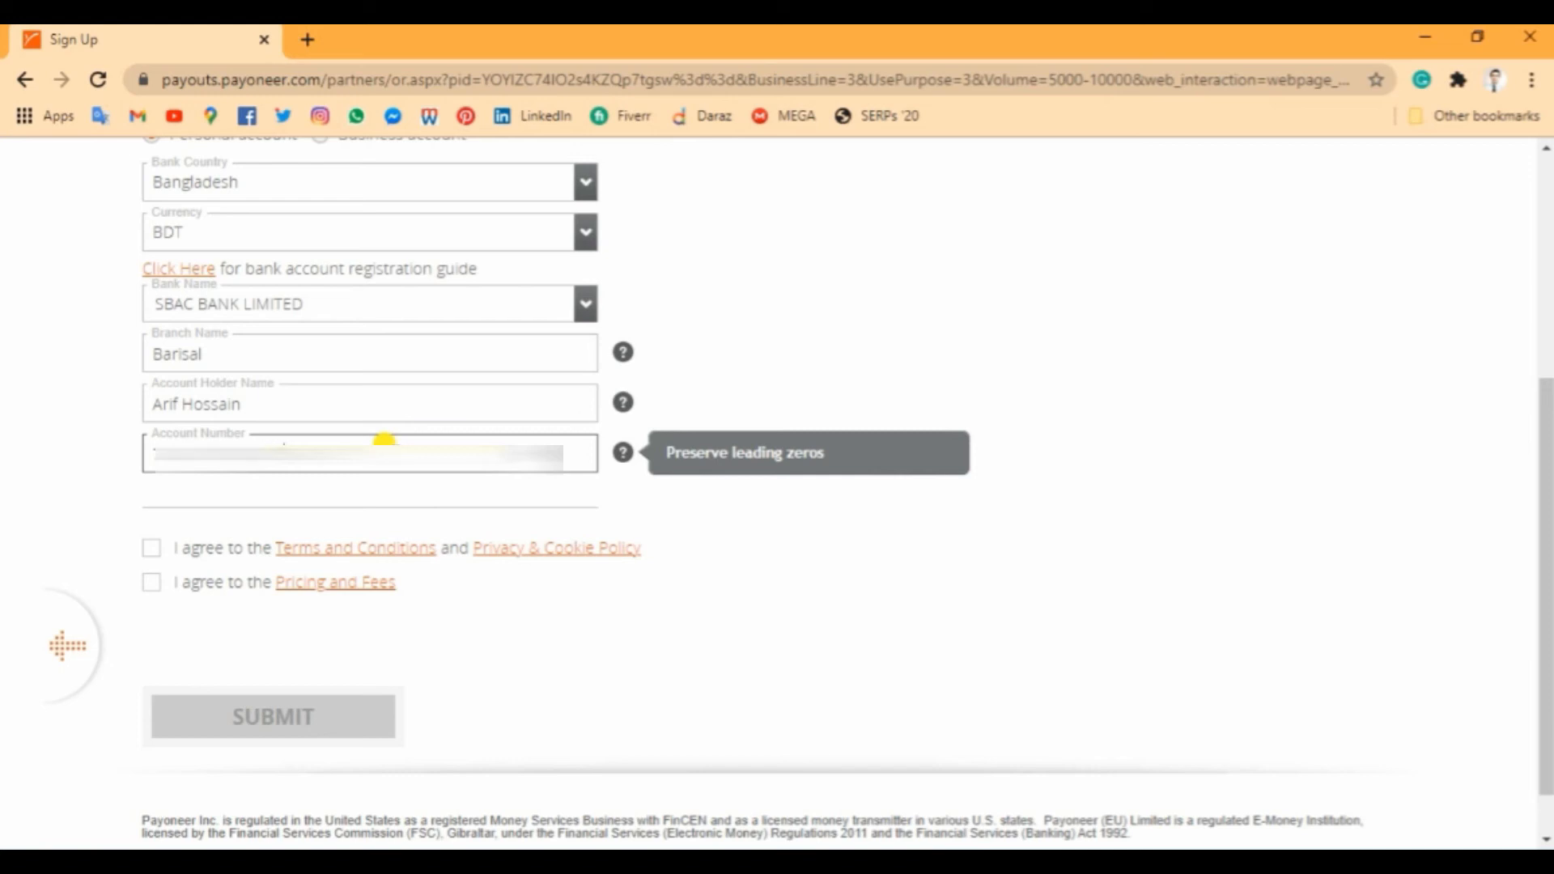
click(153, 549)
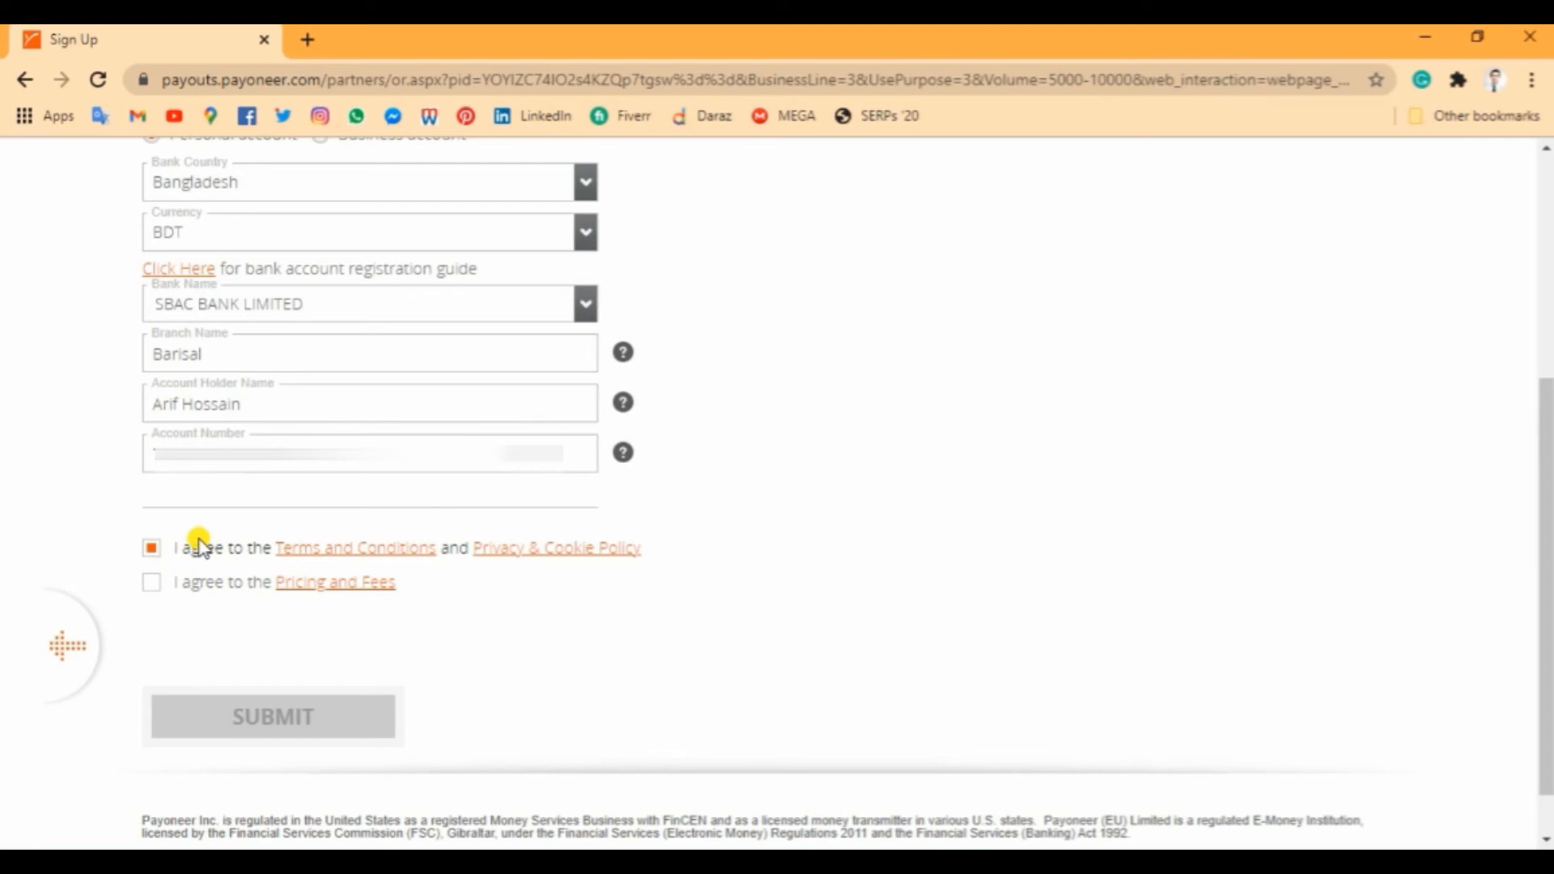
click(151, 583)
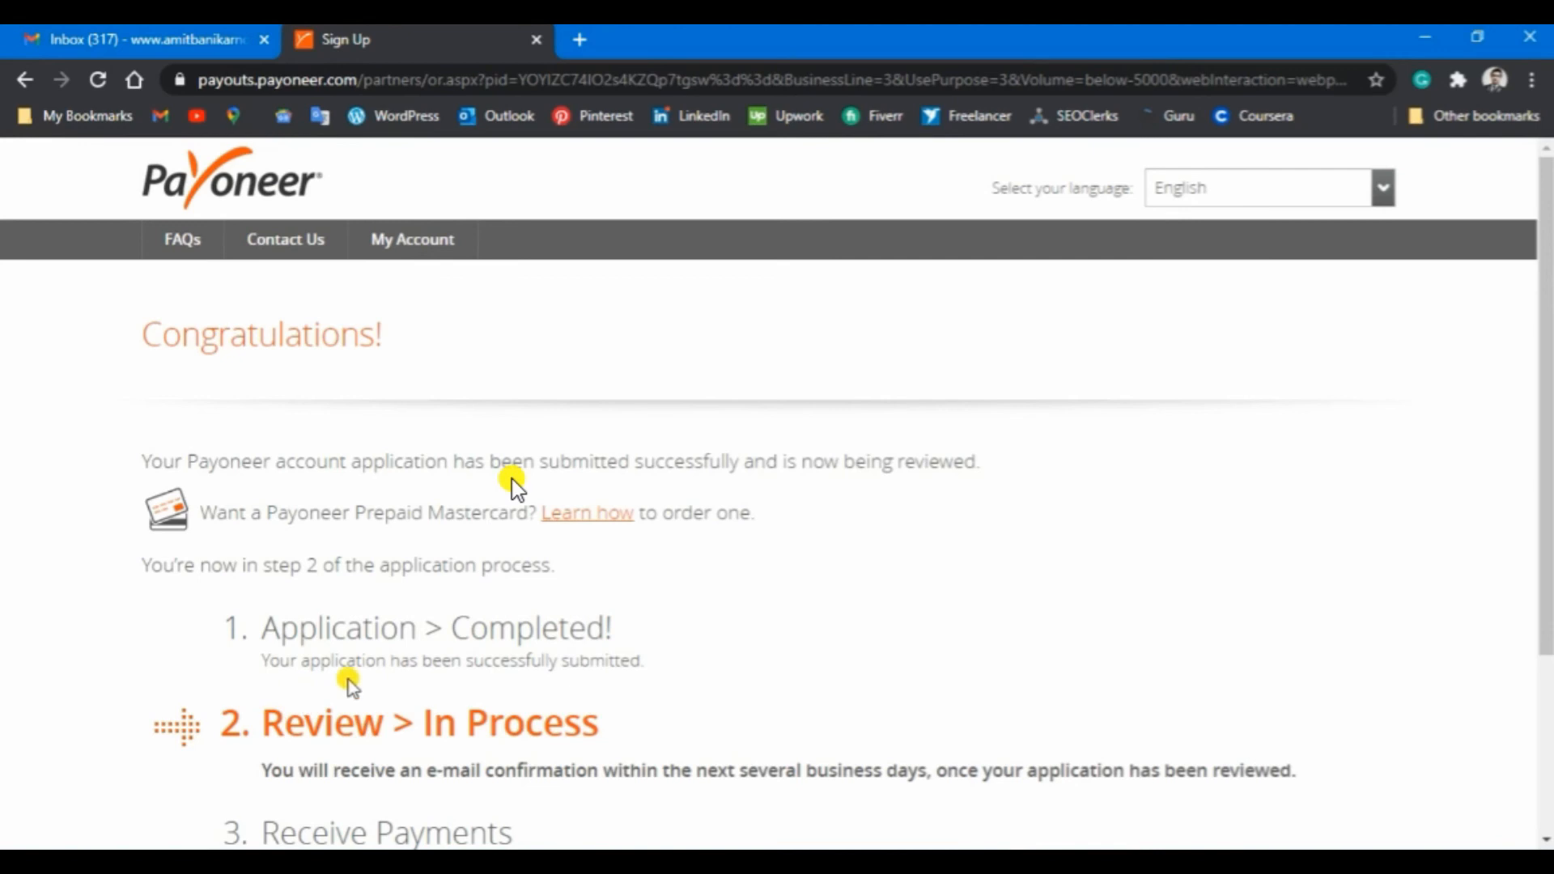
scroll(669, 631, down, 3)
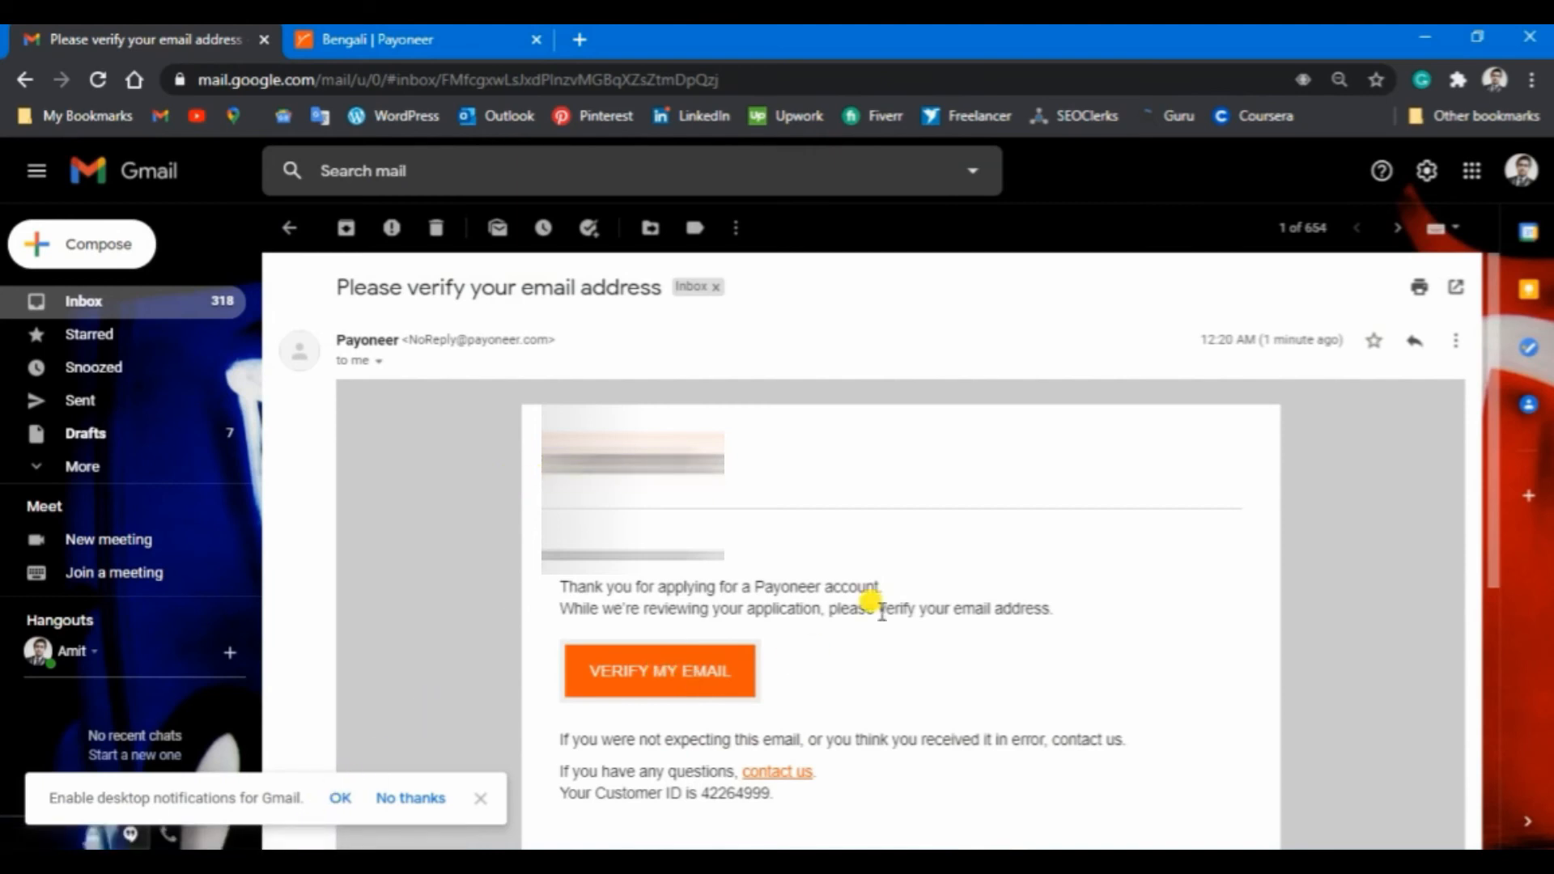
scroll(880, 612, down, 2)
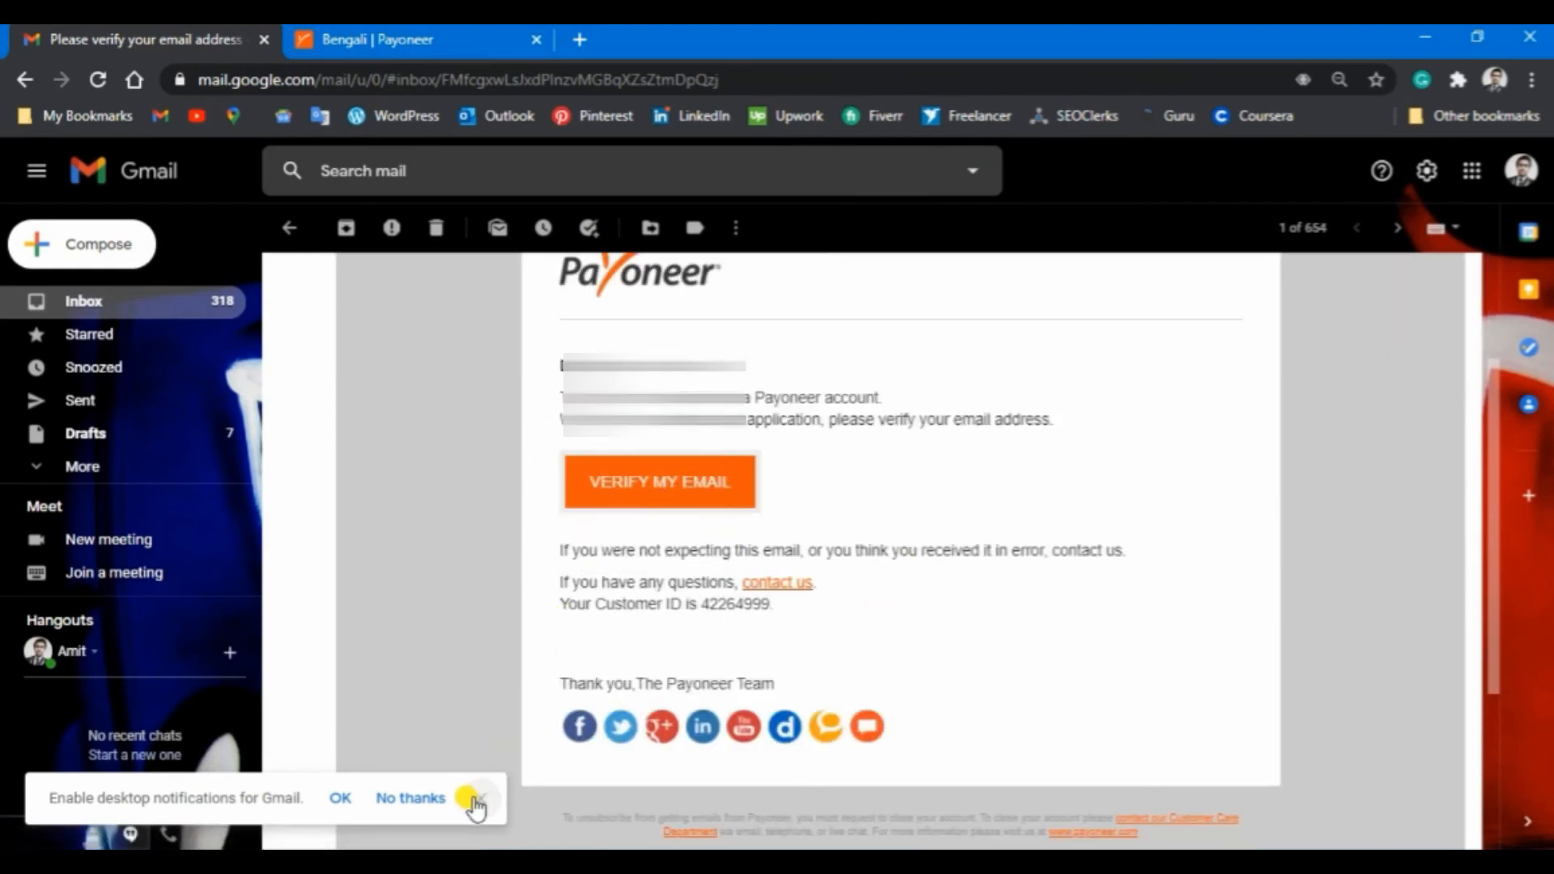
click(652, 490)
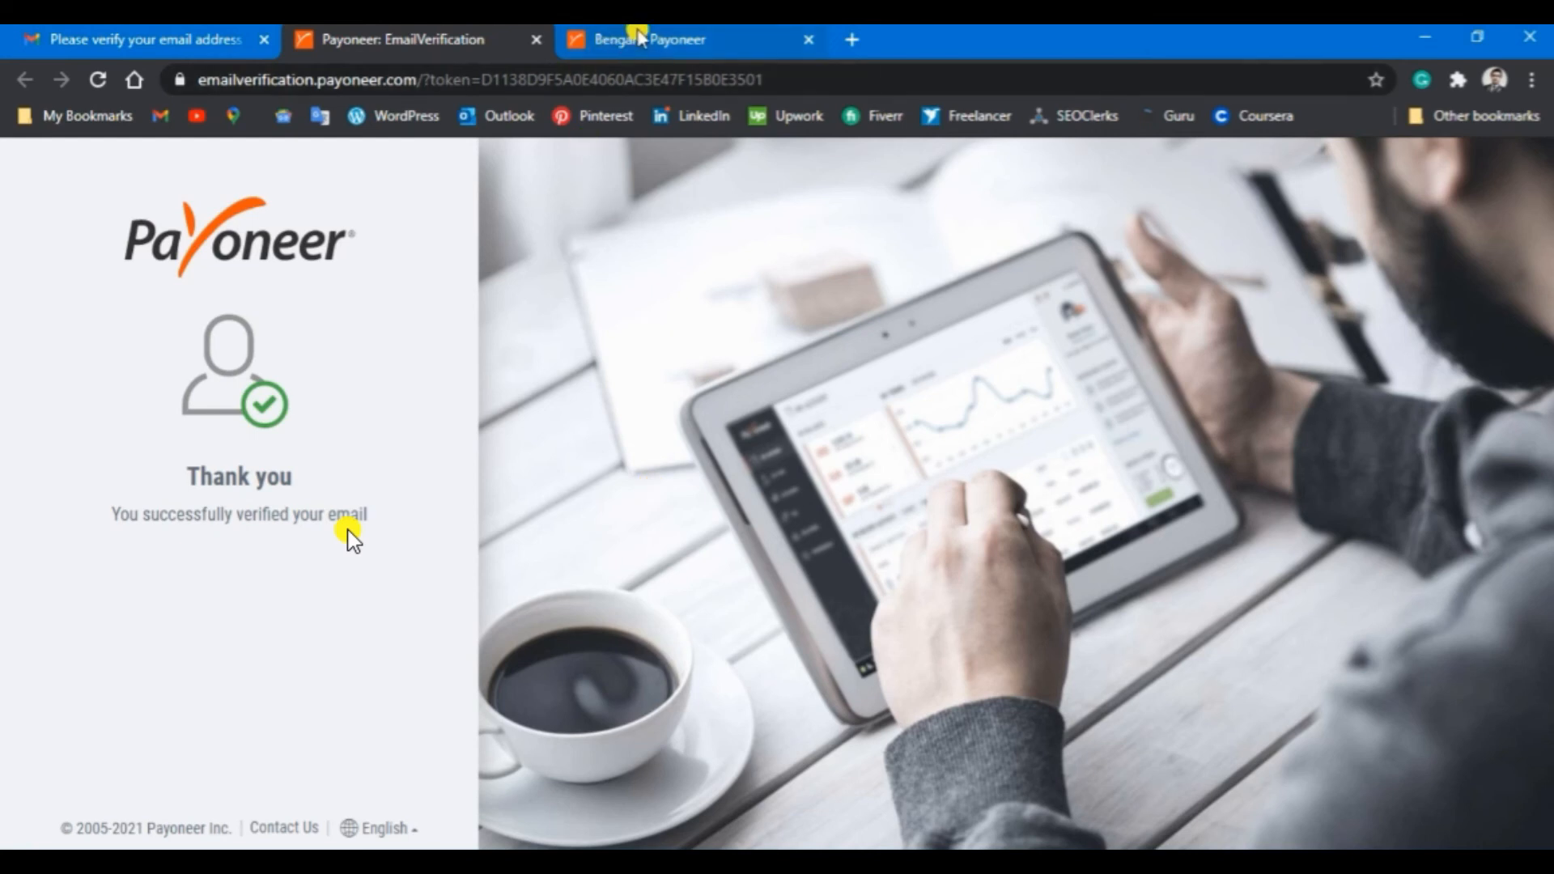
Return to the Bengali | Payoneer tab and go to its sign-in page.
click(583, 40)
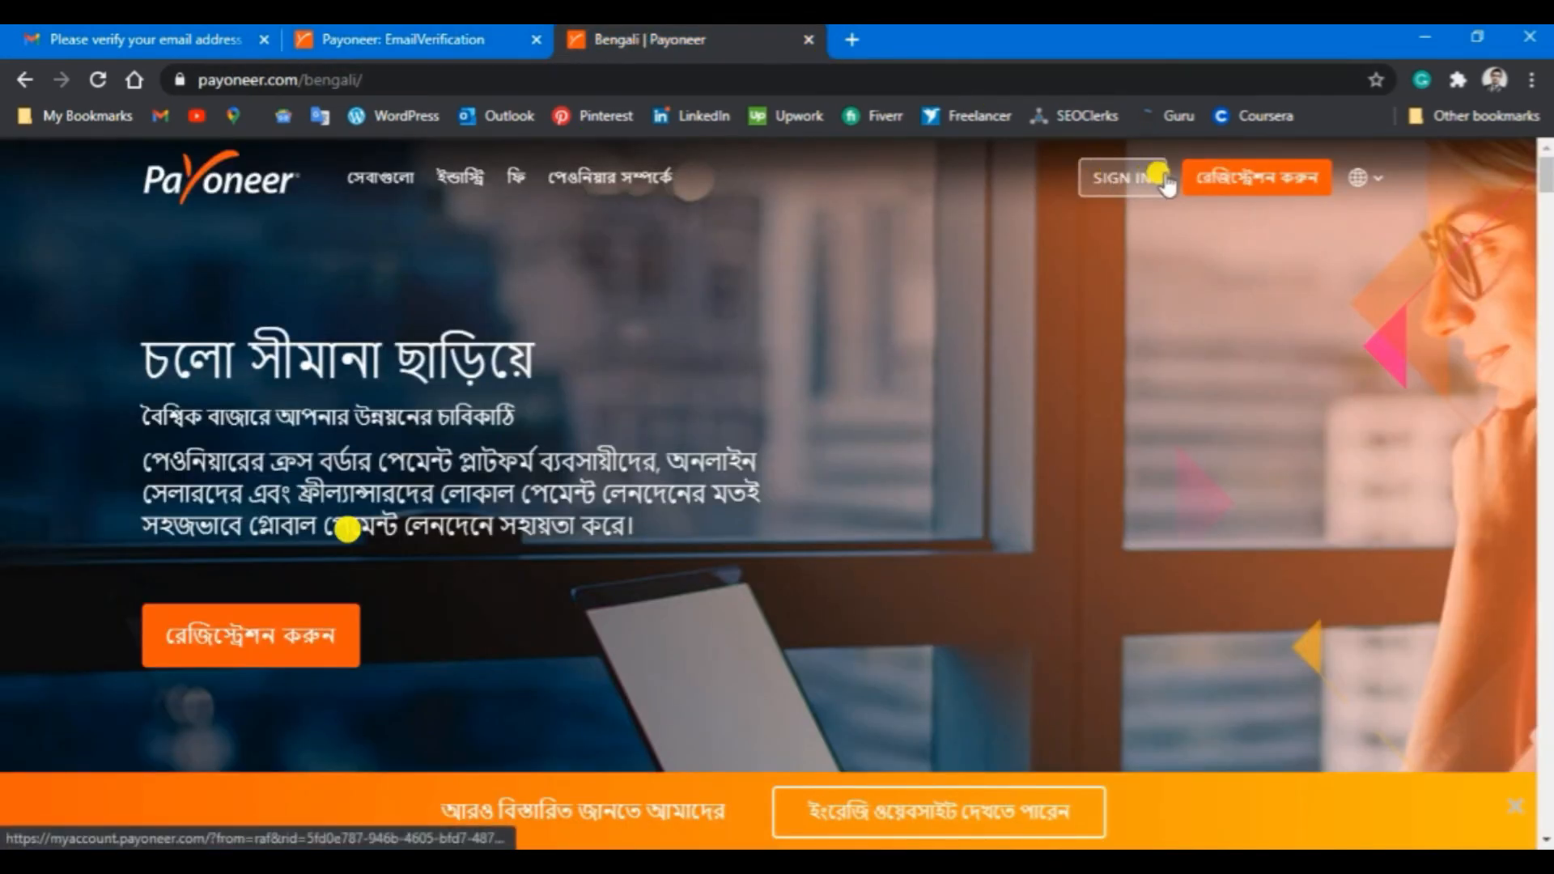
click(1117, 180)
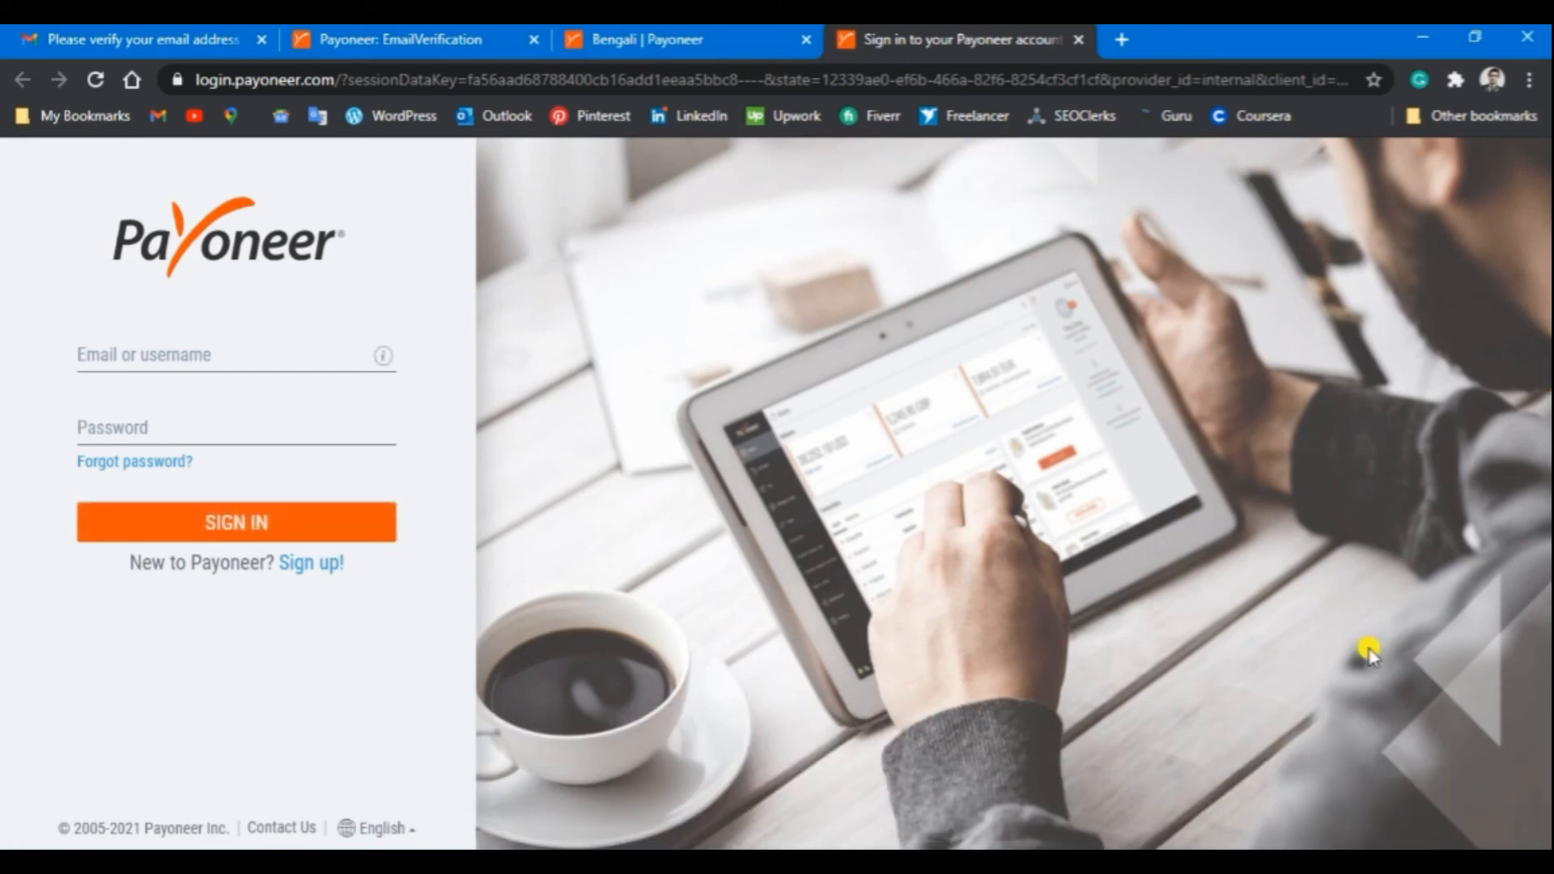
Close the system tray popup that was opened by accident.
click(1287, 862)
key(Escape)
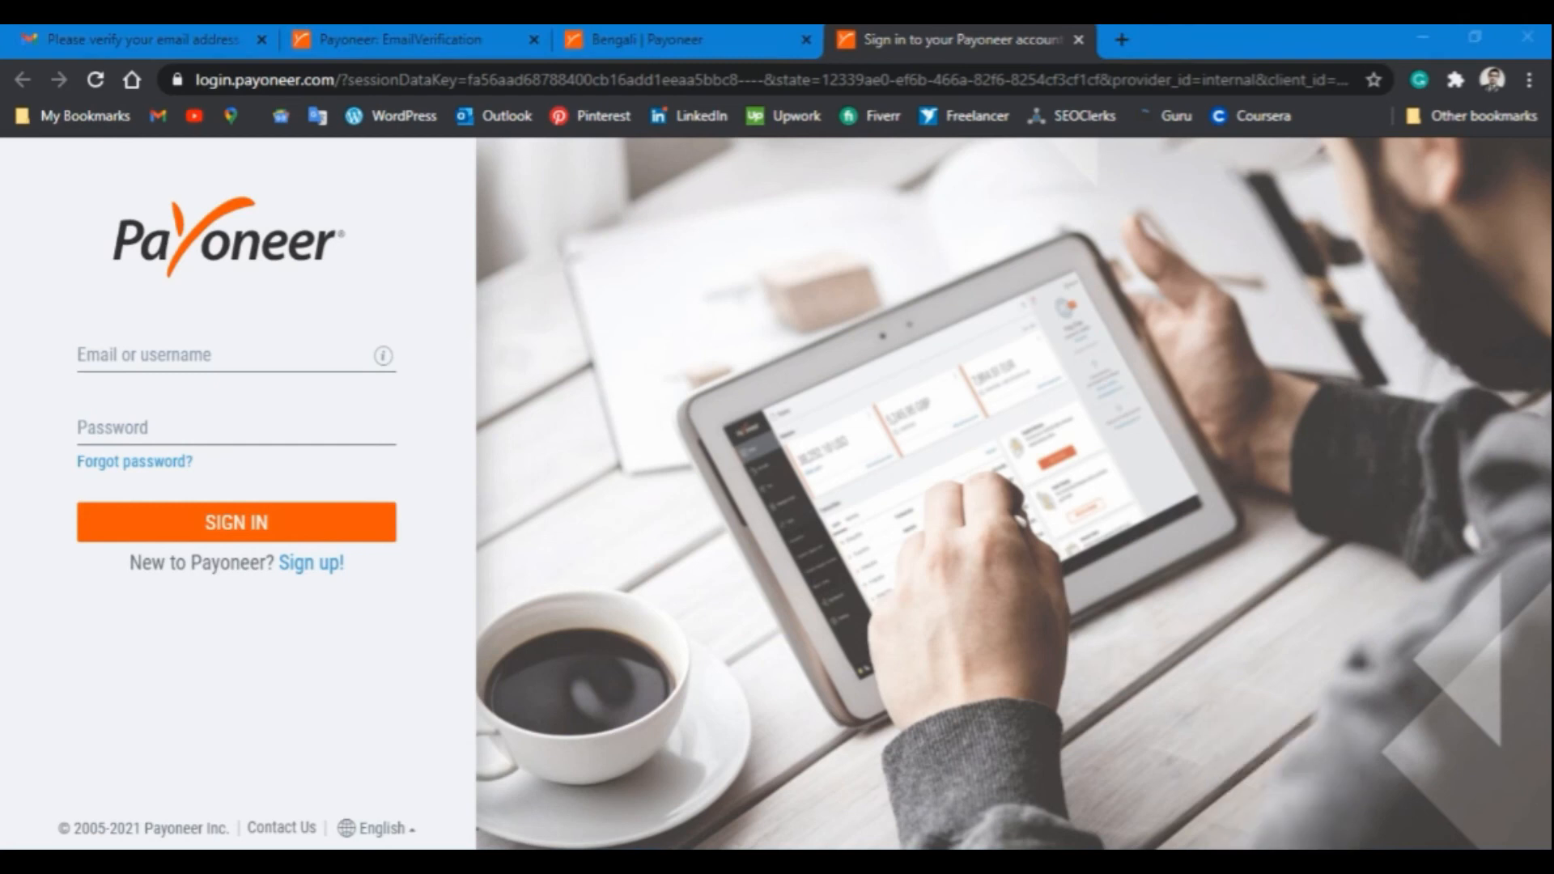